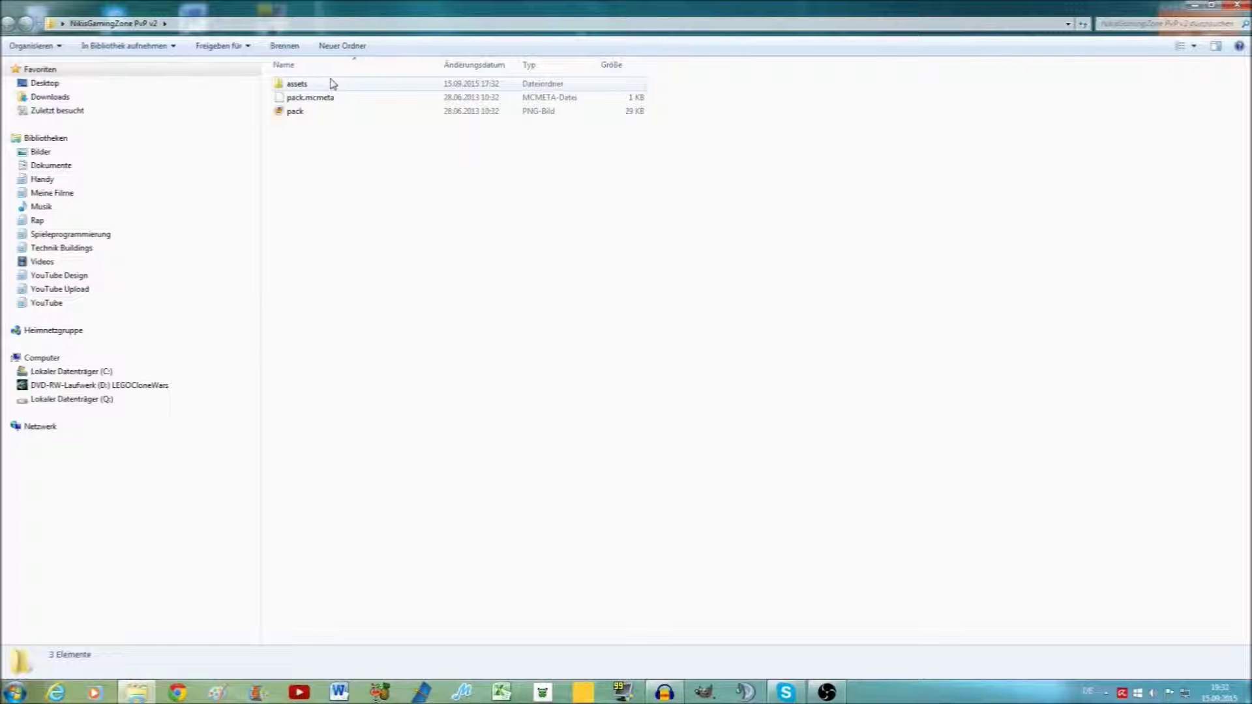
Browse the resource pack to assets > minecraft > textures > gui
double_click(332, 87)
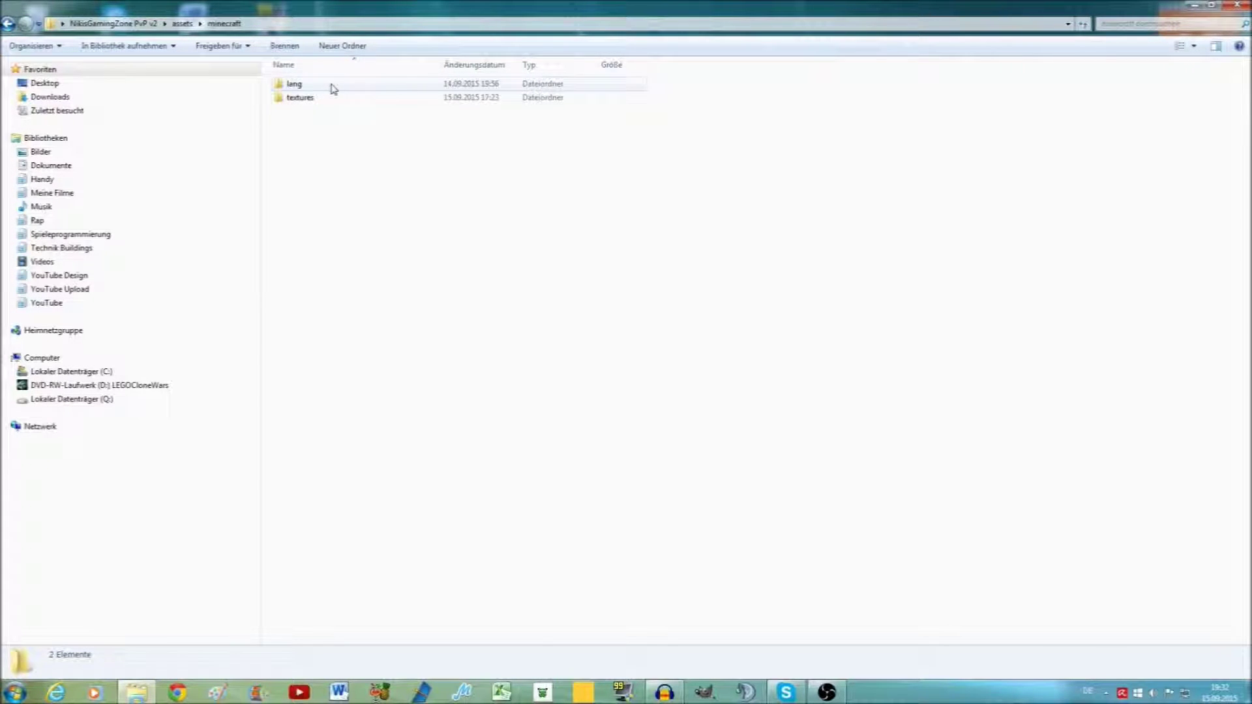
double_click(326, 97)
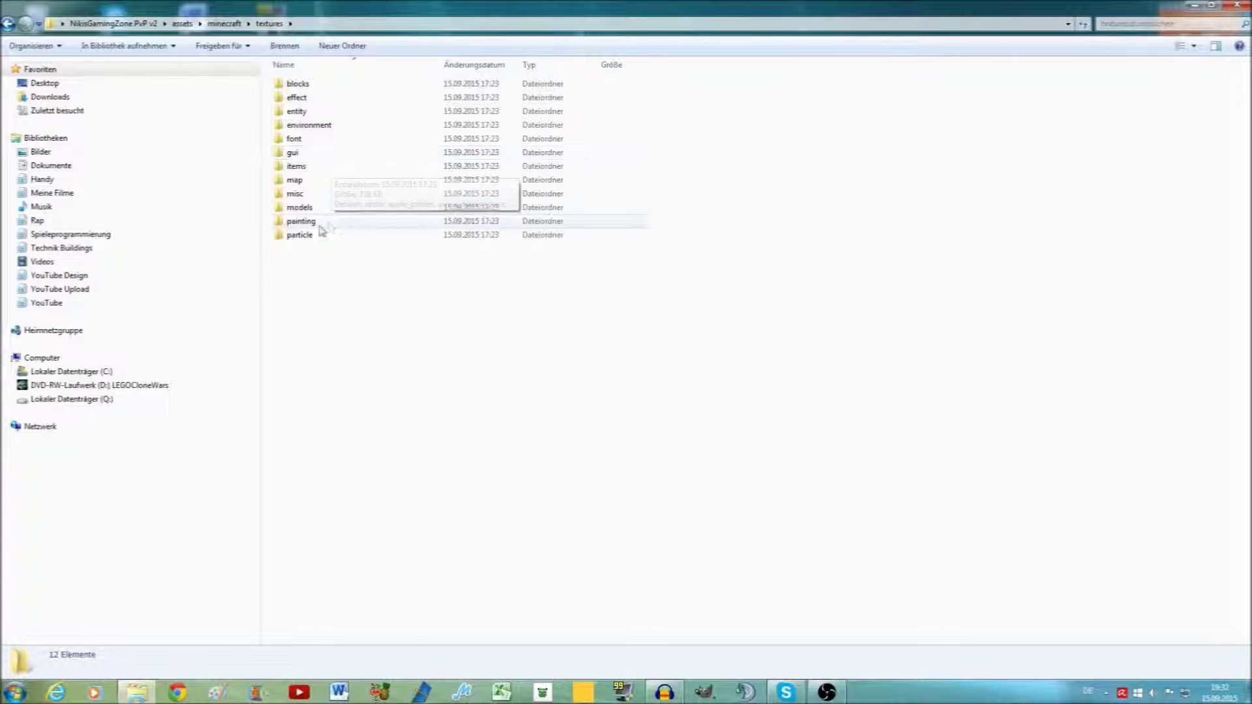
drag(339, 271, 319, 222)
click(319, 196)
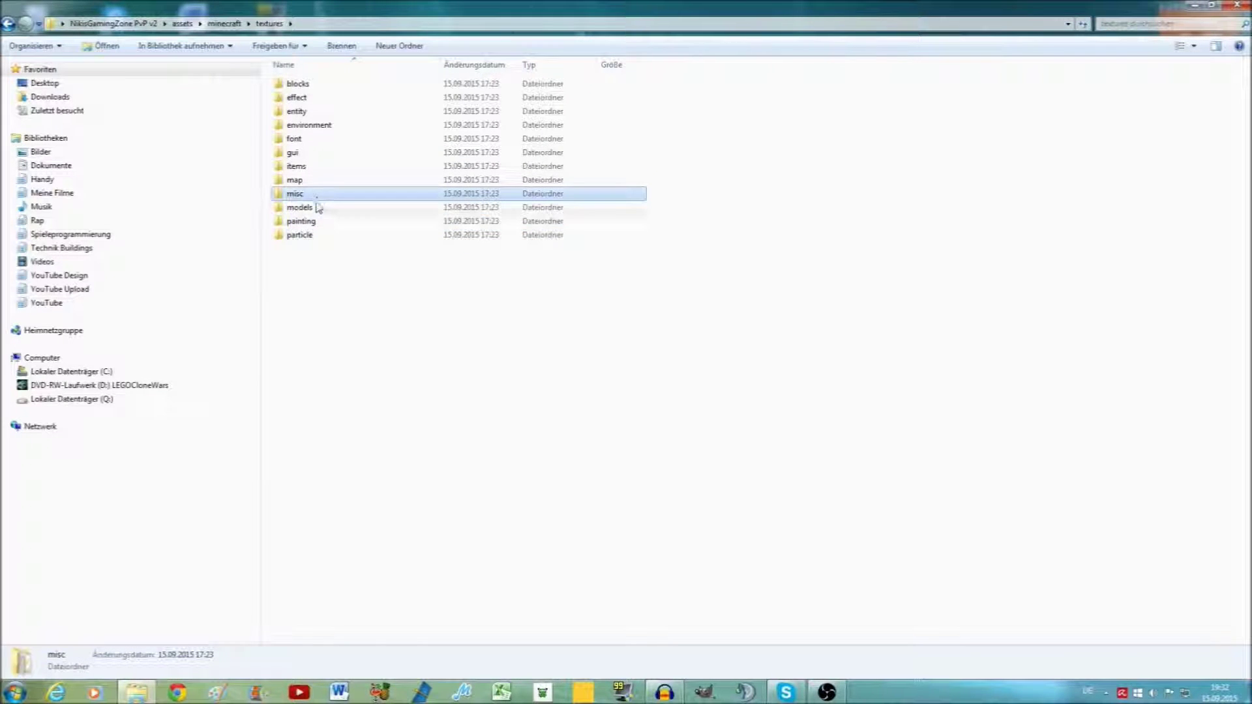
click(319, 207)
double_click(293, 153)
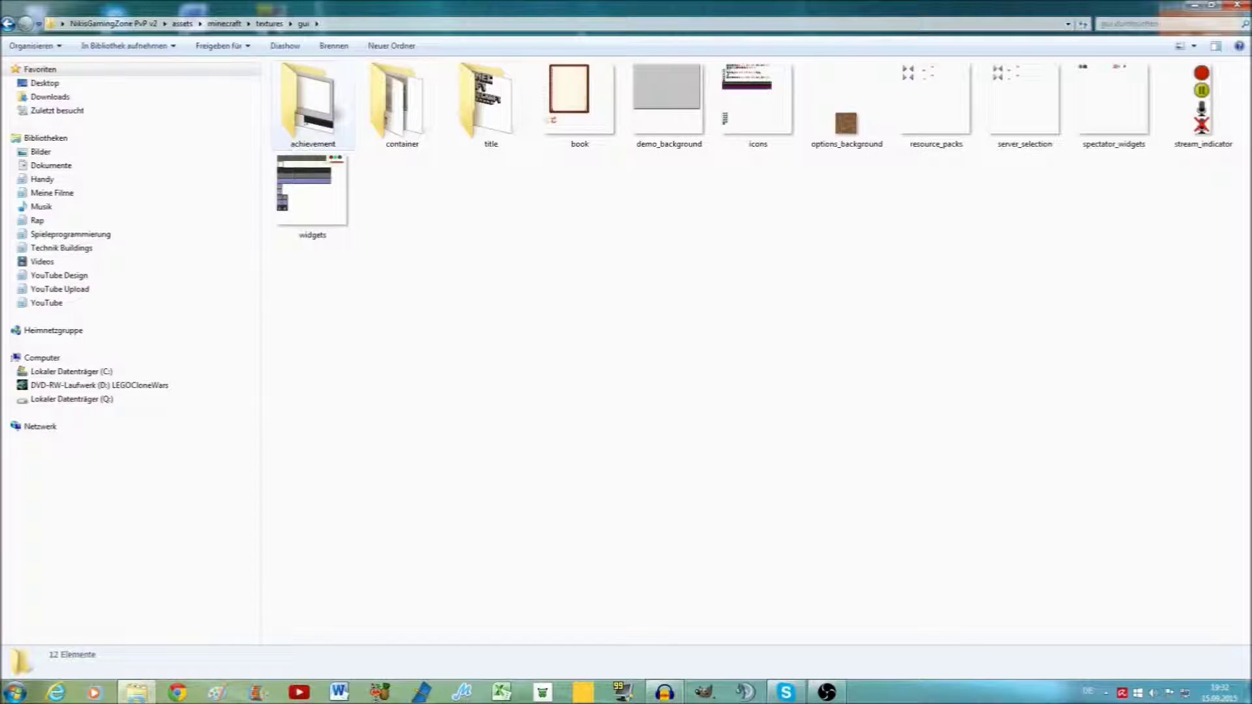
Preview widgets.png, then open it with GIMP via Öffnen mit
double_click(319, 200)
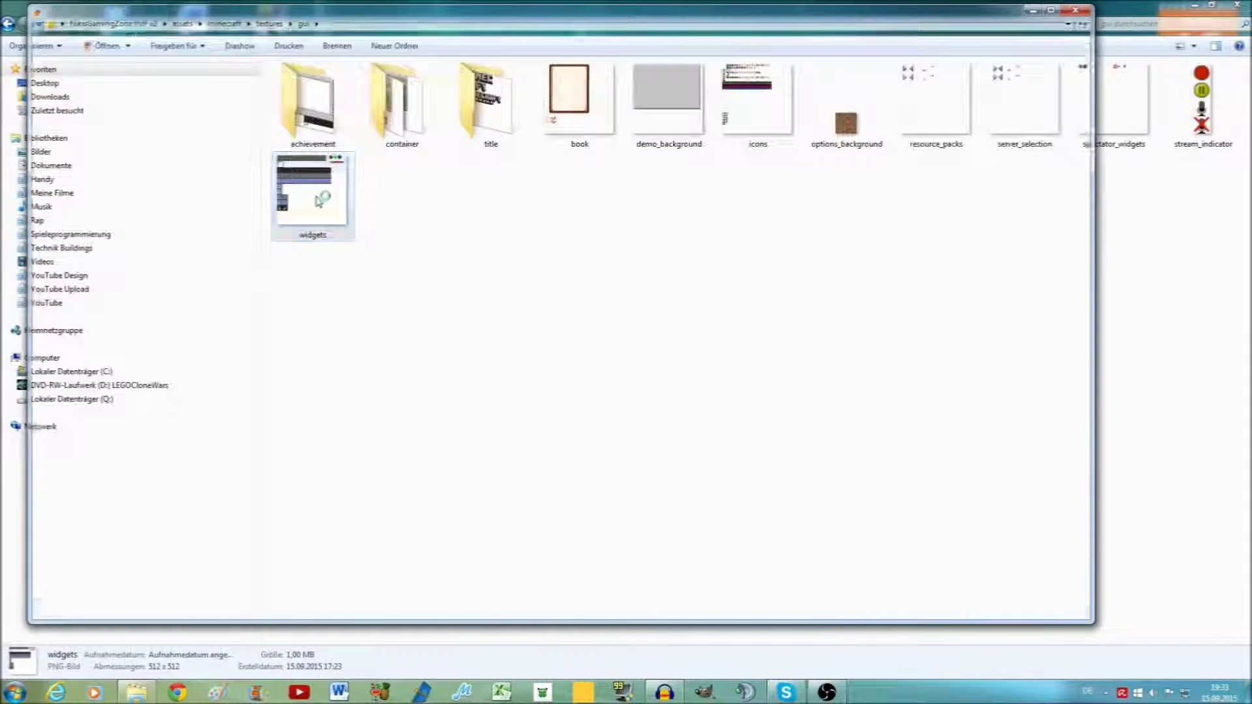
scroll(622, 220, up, 3)
scroll(609, 226, down, 2)
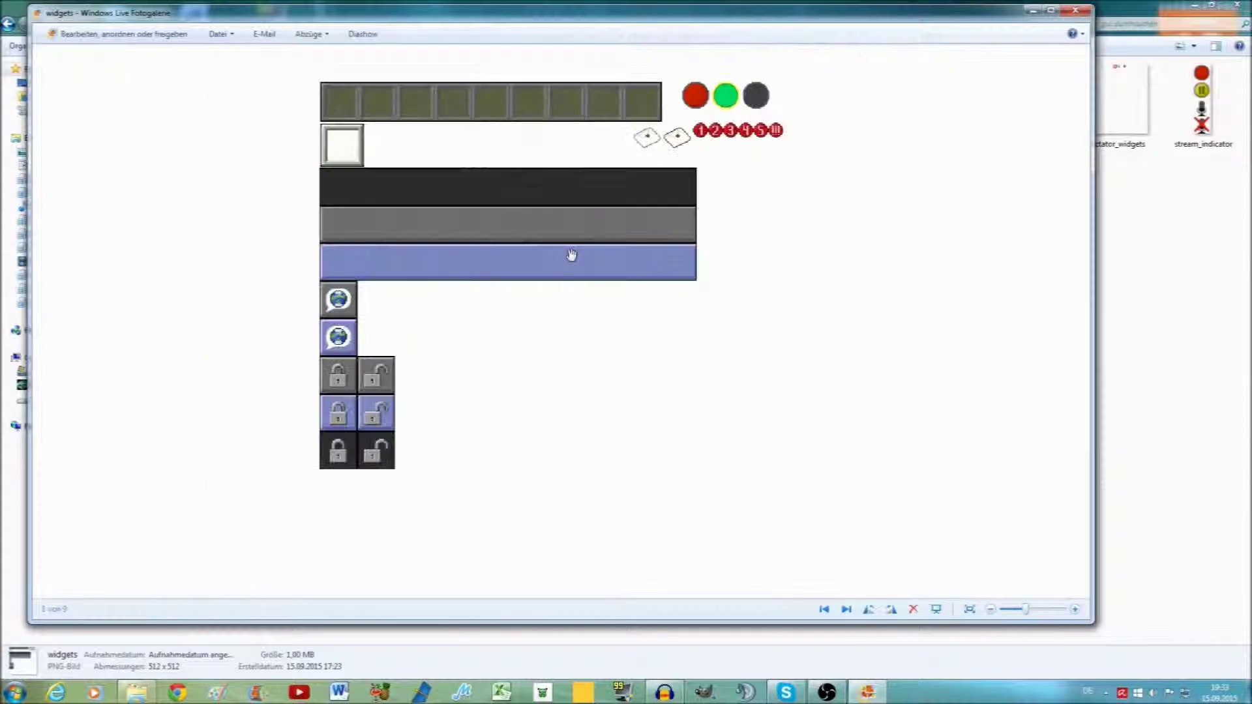
scroll(569, 256, up, 1)
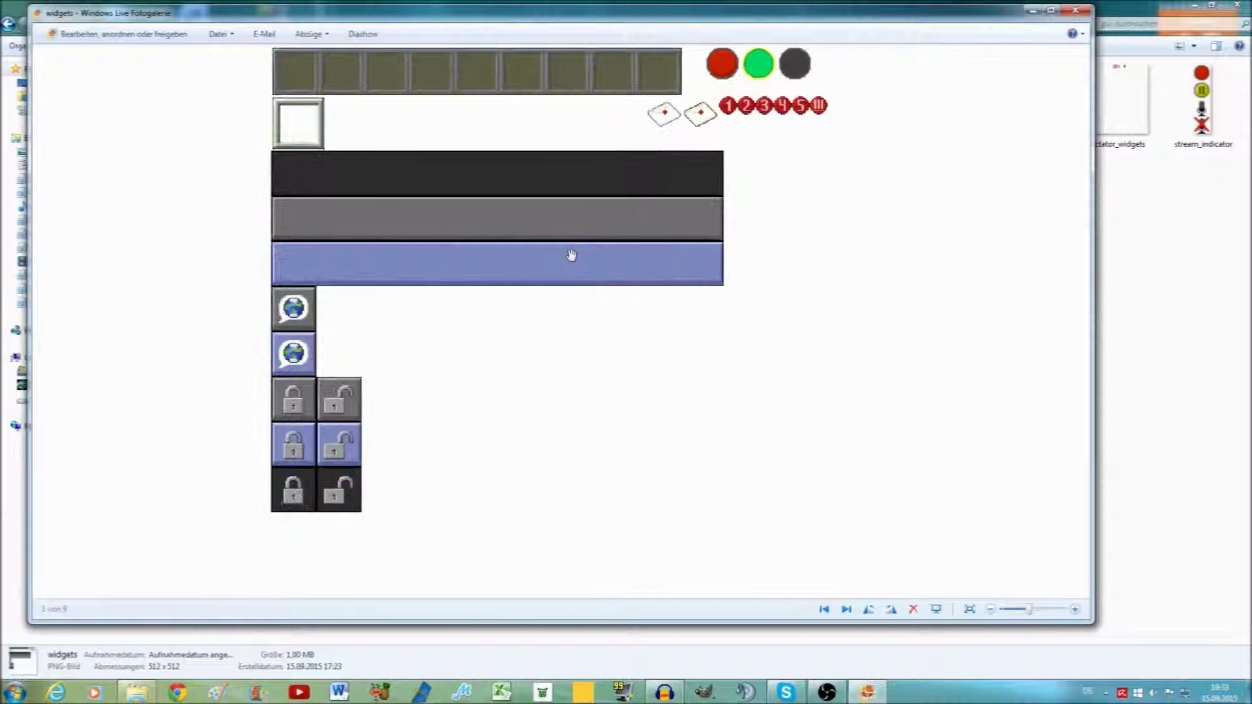
click(1077, 15)
right_click(317, 203)
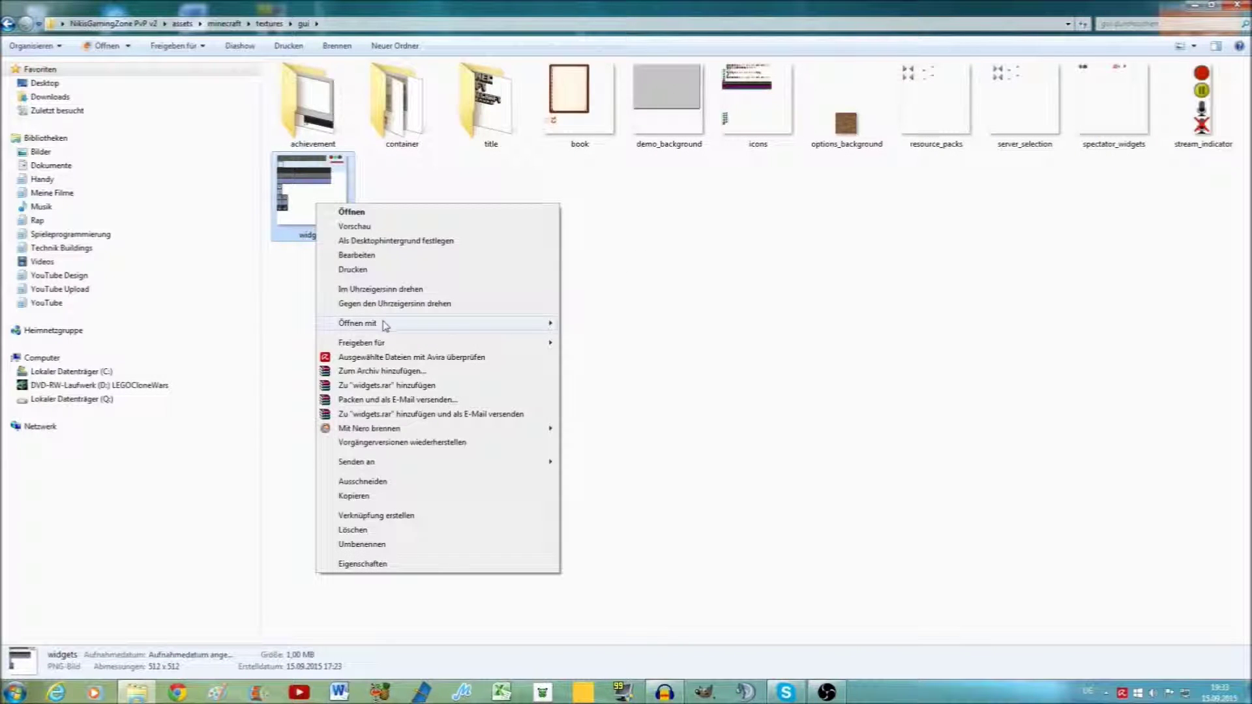
mouse_move(358, 323)
click(609, 326)
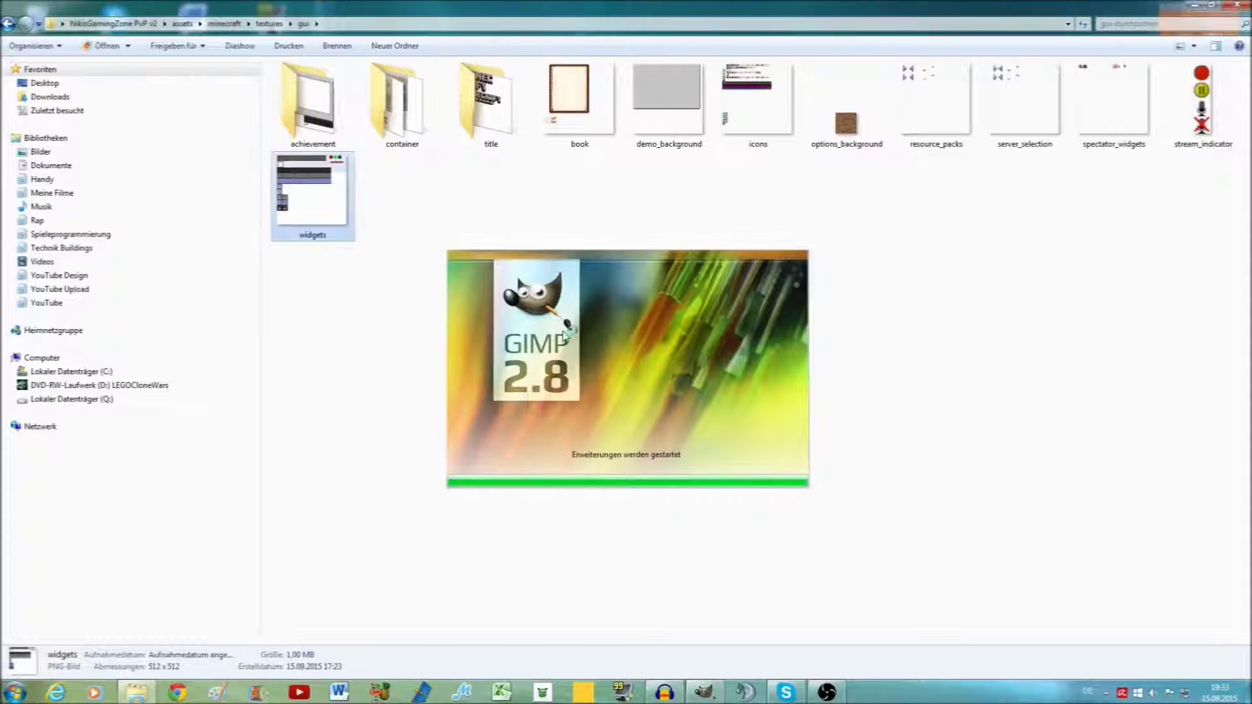
With Rectangle Select, select the interiors of the first three hotbar slots
scroll(528, 256, up, 4)
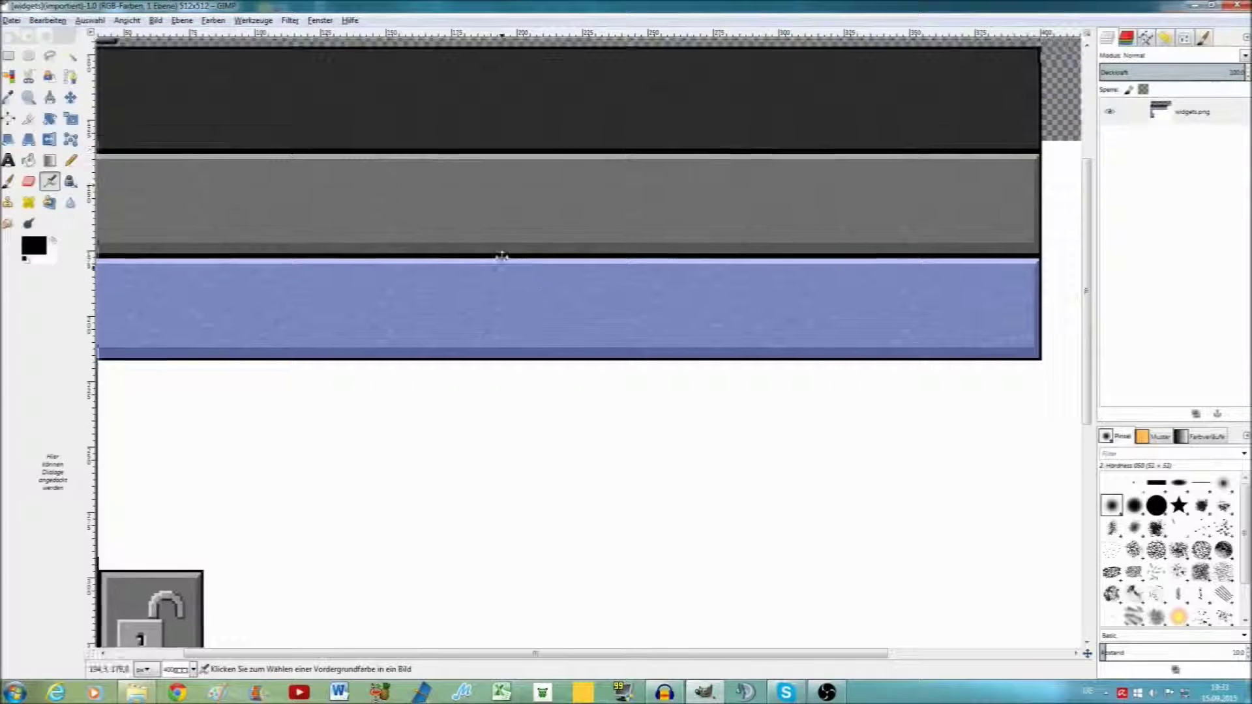
scroll(503, 257, up, 5)
scroll(504, 321, left, 3)
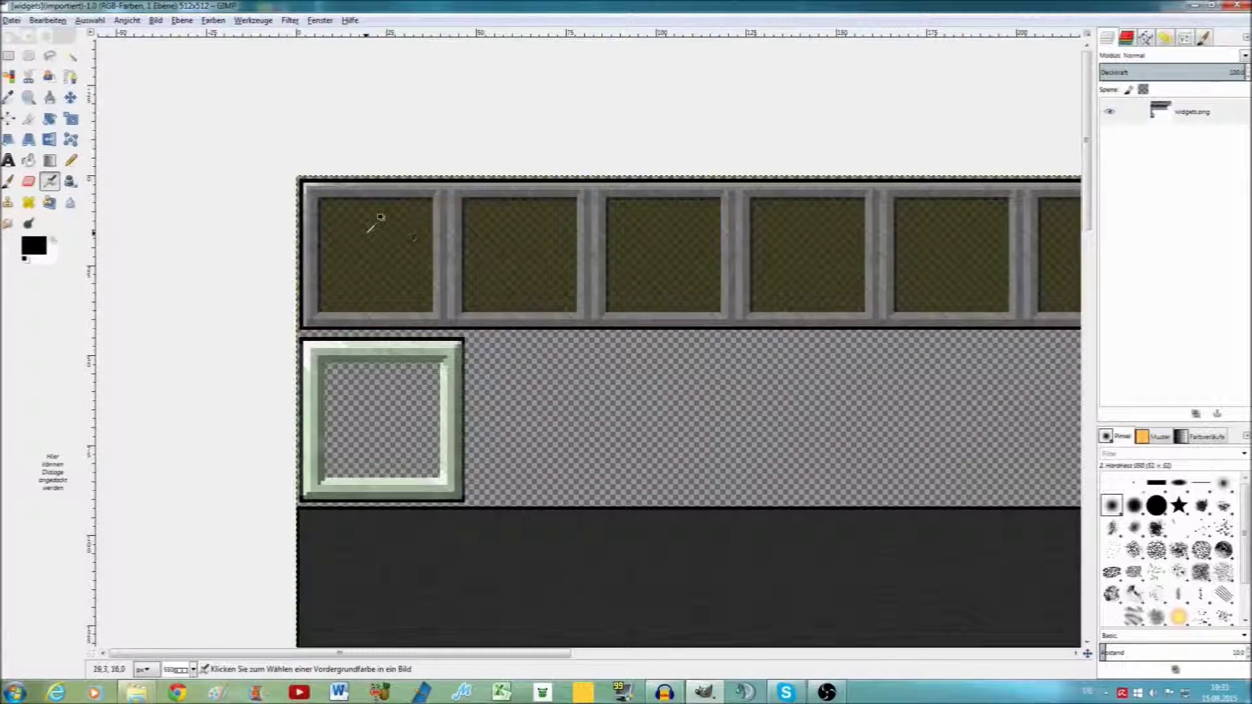
scroll(380, 217, up, 1)
scroll(343, 195, up, 2)
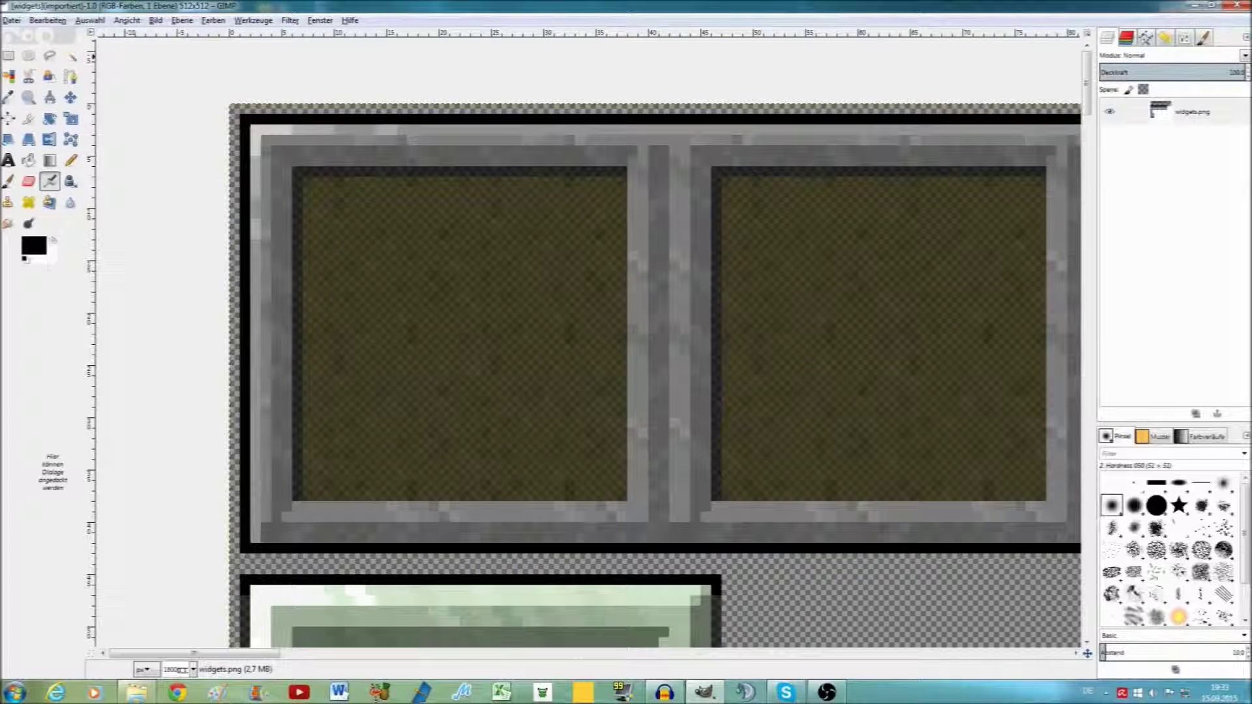
click(10, 58)
drag(292, 167, 618, 499)
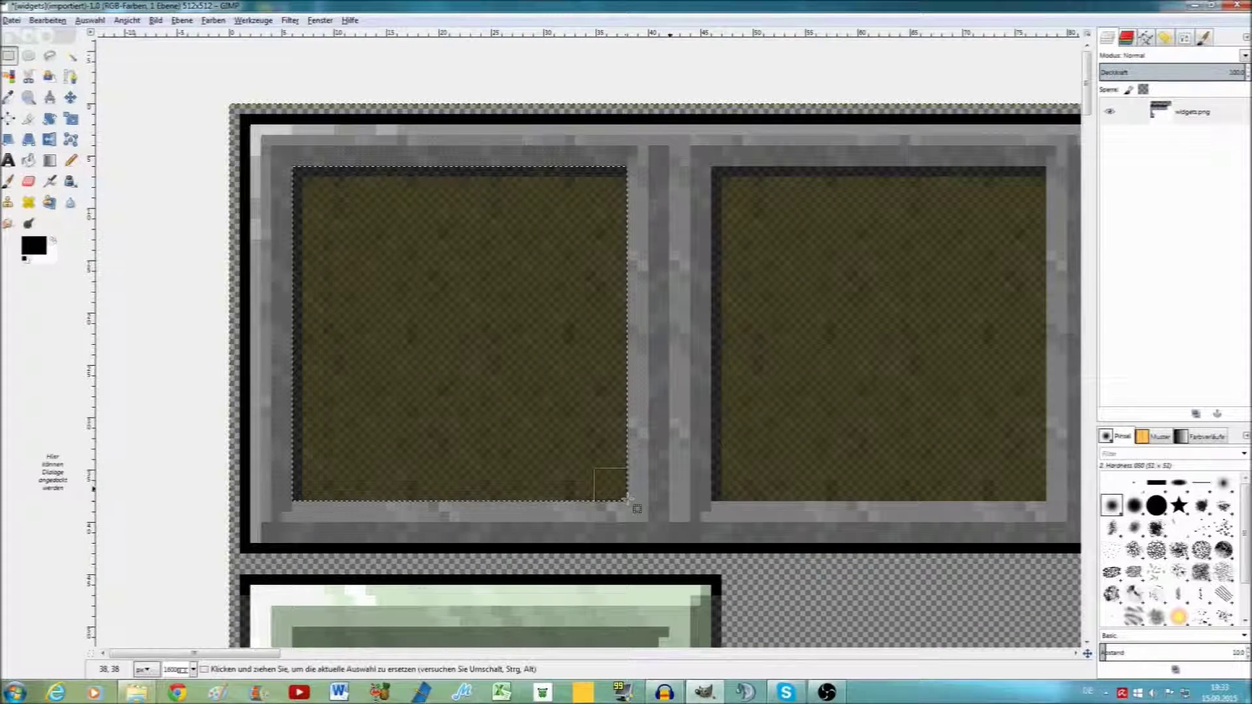
scroll(628, 431, right, 3)
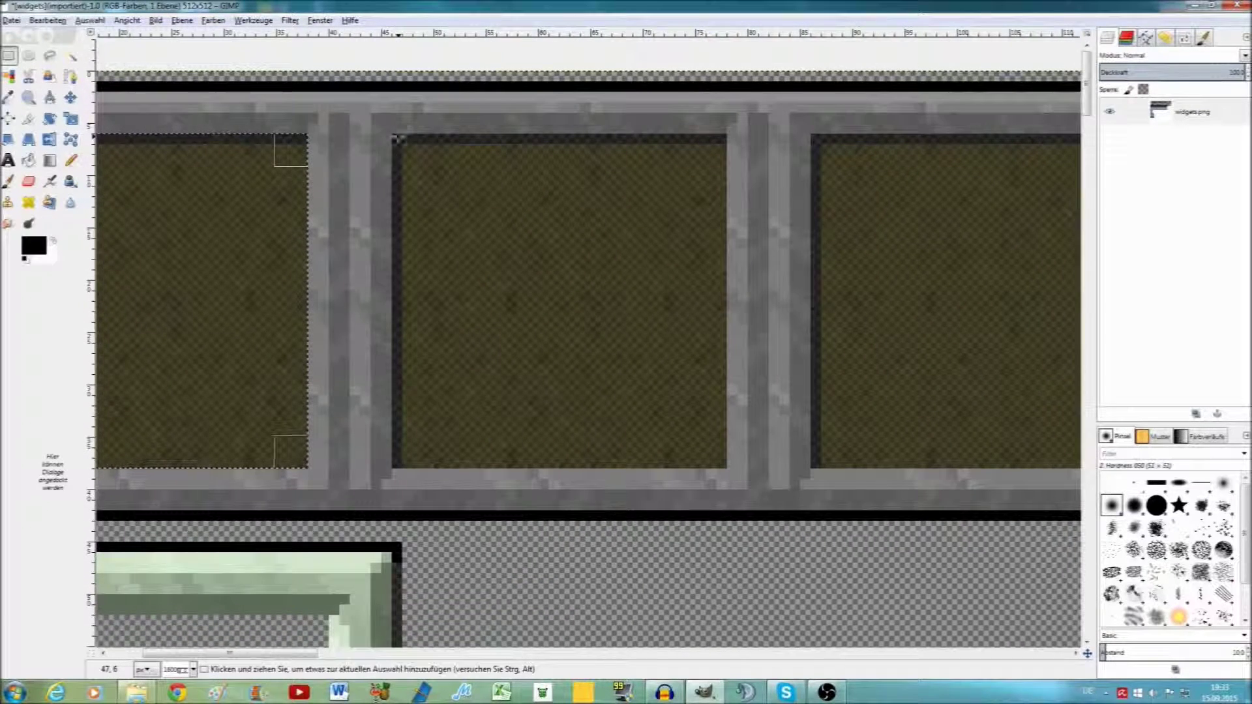
drag(392, 133, 728, 479)
scroll(846, 419, right, 5)
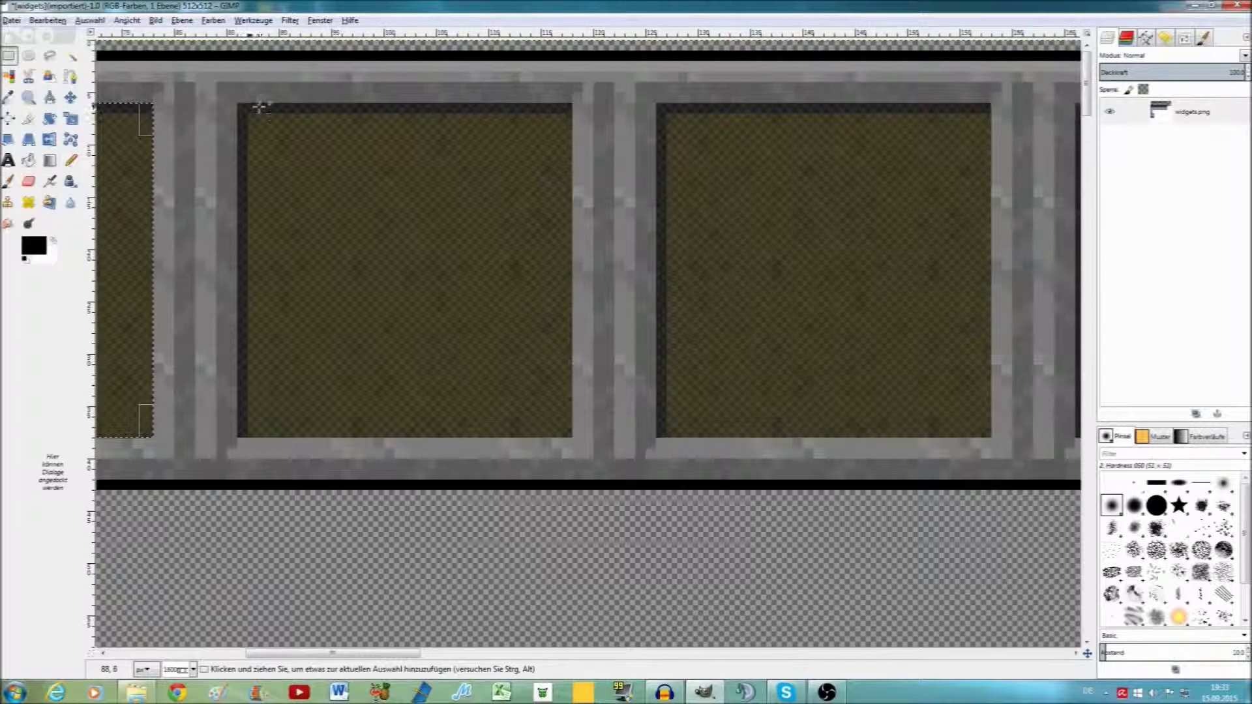
drag(239, 103, 569, 430)
Add the fourth to sixth hotbar slot interiors to the selection
scroll(592, 330, right, 2)
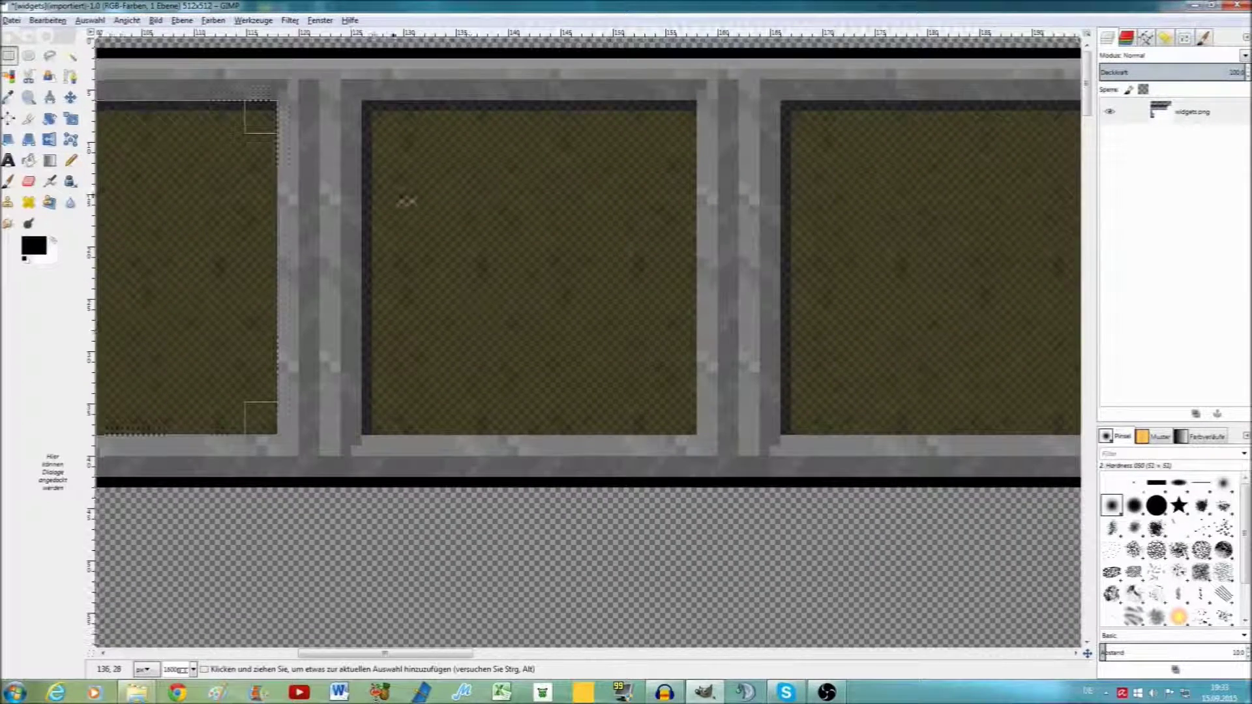
scroll(406, 195, right, 1)
click(365, 111)
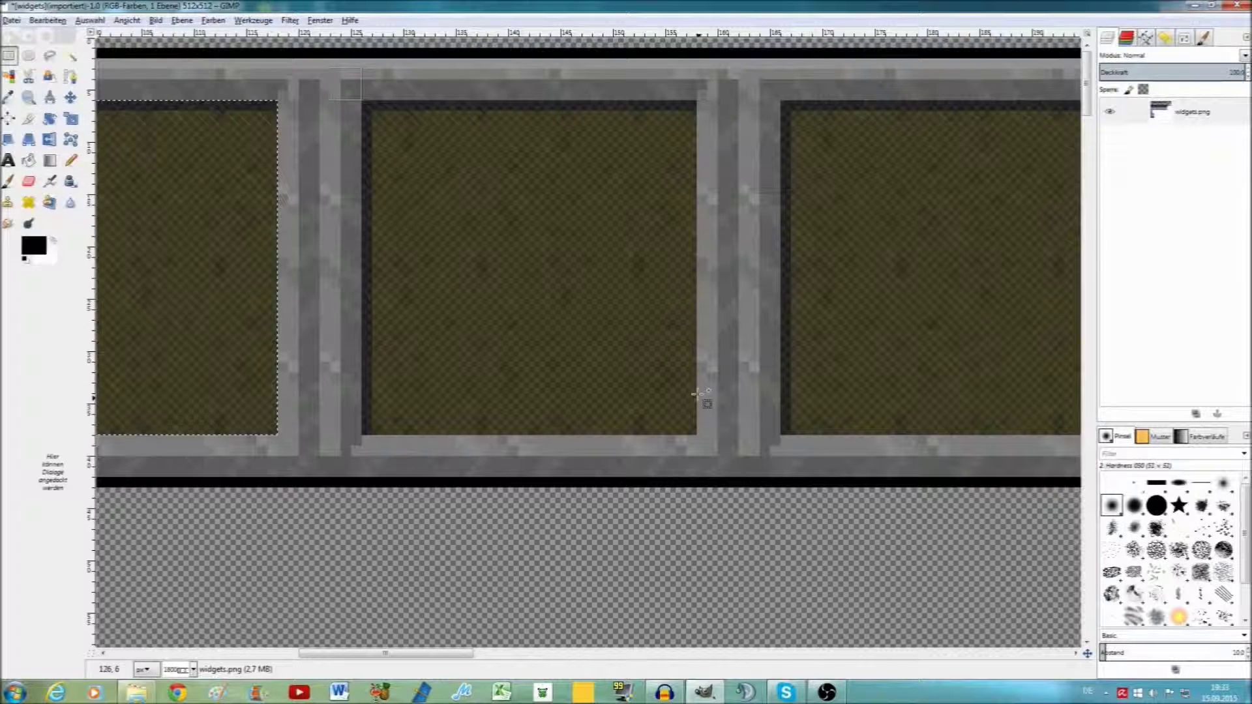
drag(362, 101, 686, 435)
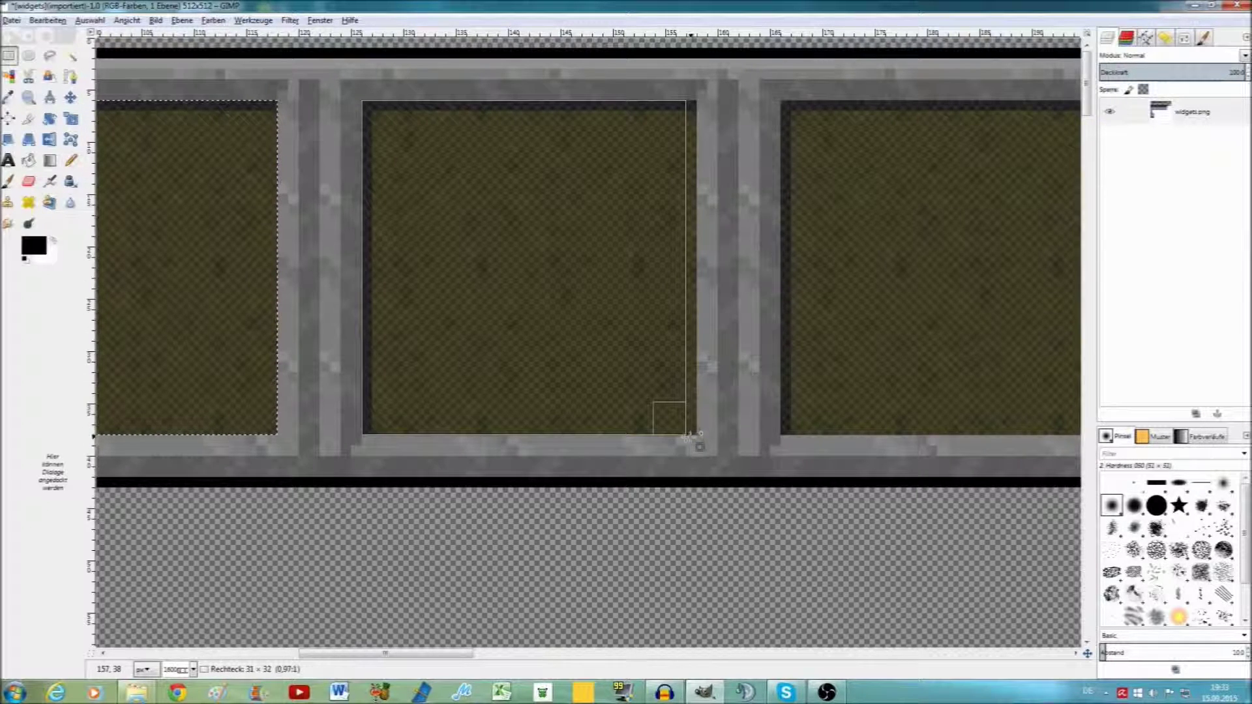
scroll(469, 315, right, 3)
scroll(288, 316, down, 1)
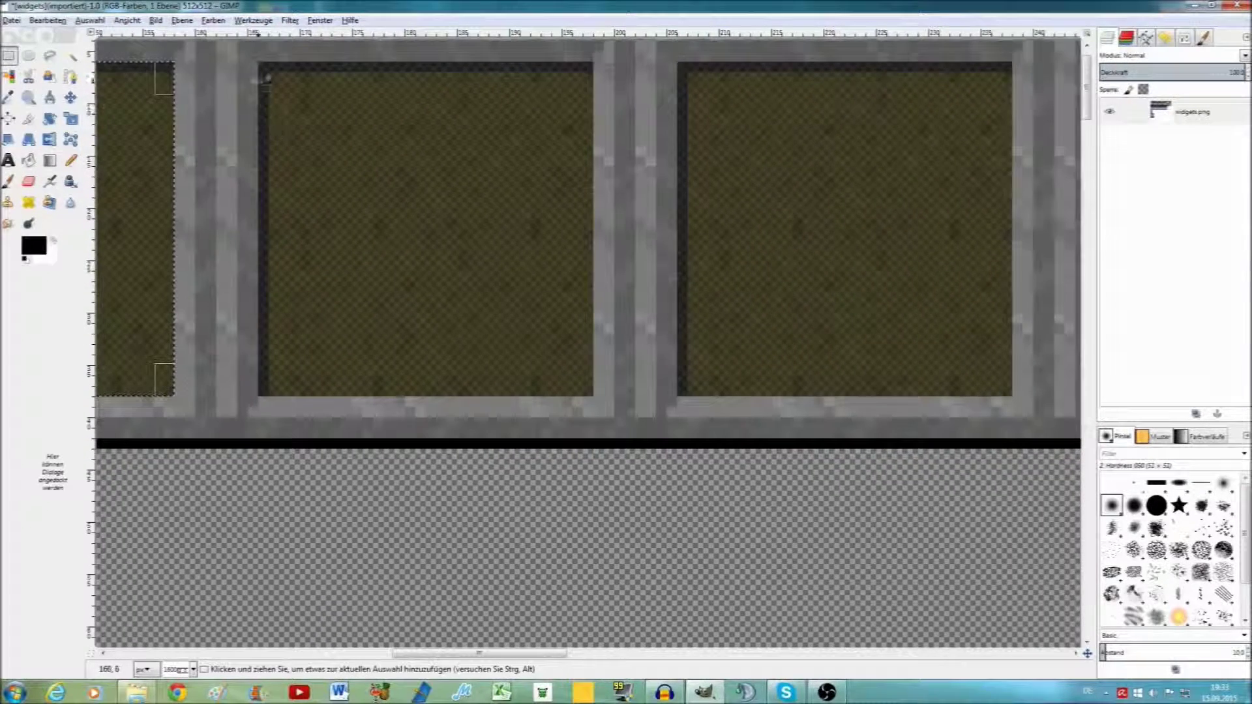
drag(259, 63, 591, 395)
scroll(287, 407, right, 2)
scroll(287, 407, up, 1)
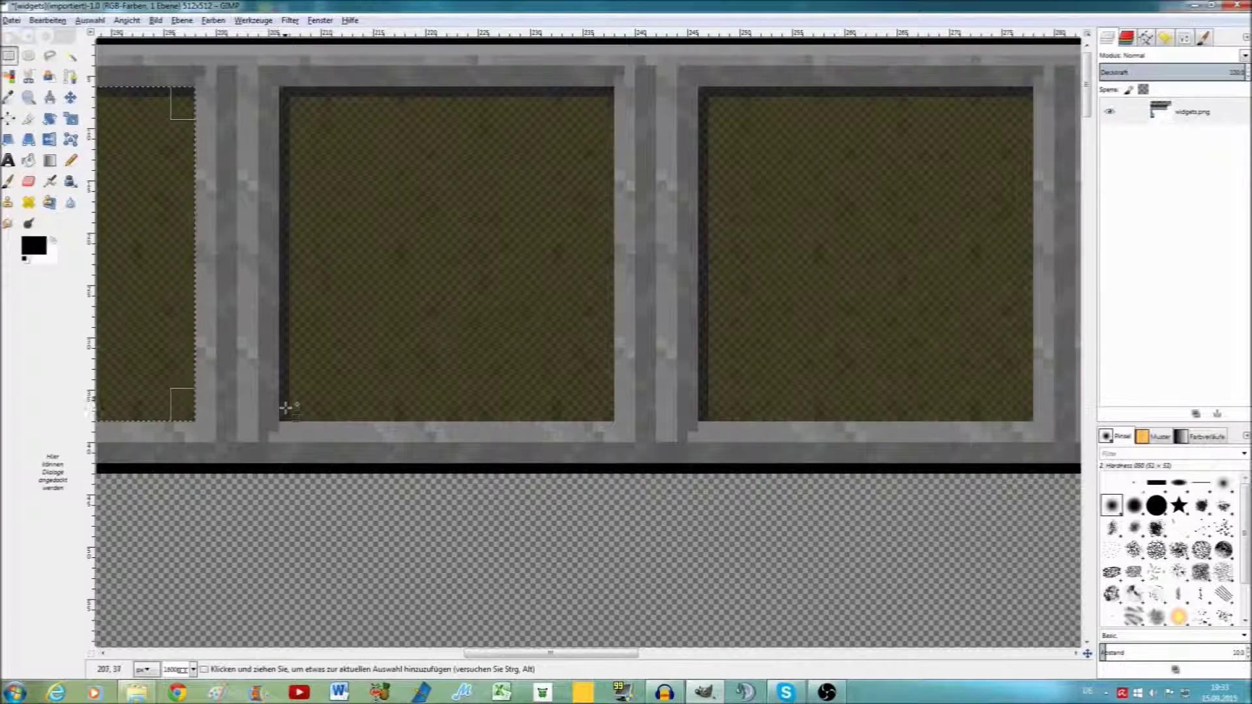
click(278, 85)
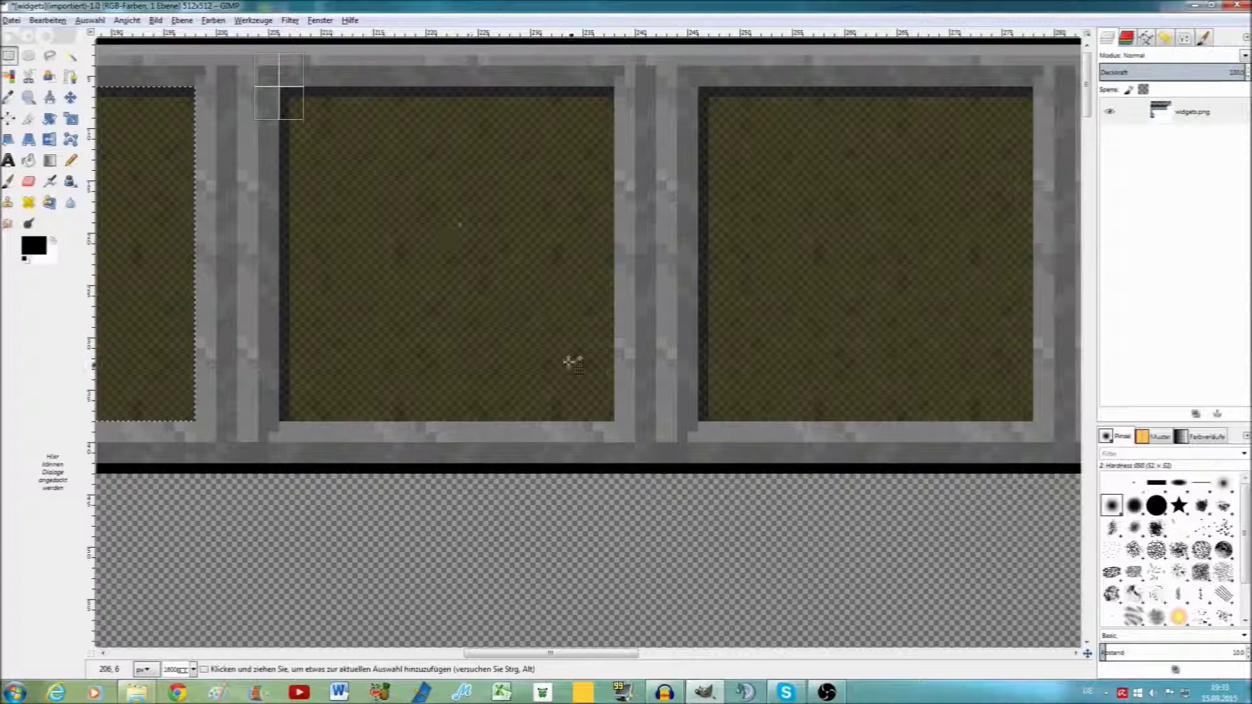
drag(574, 364, 612, 420)
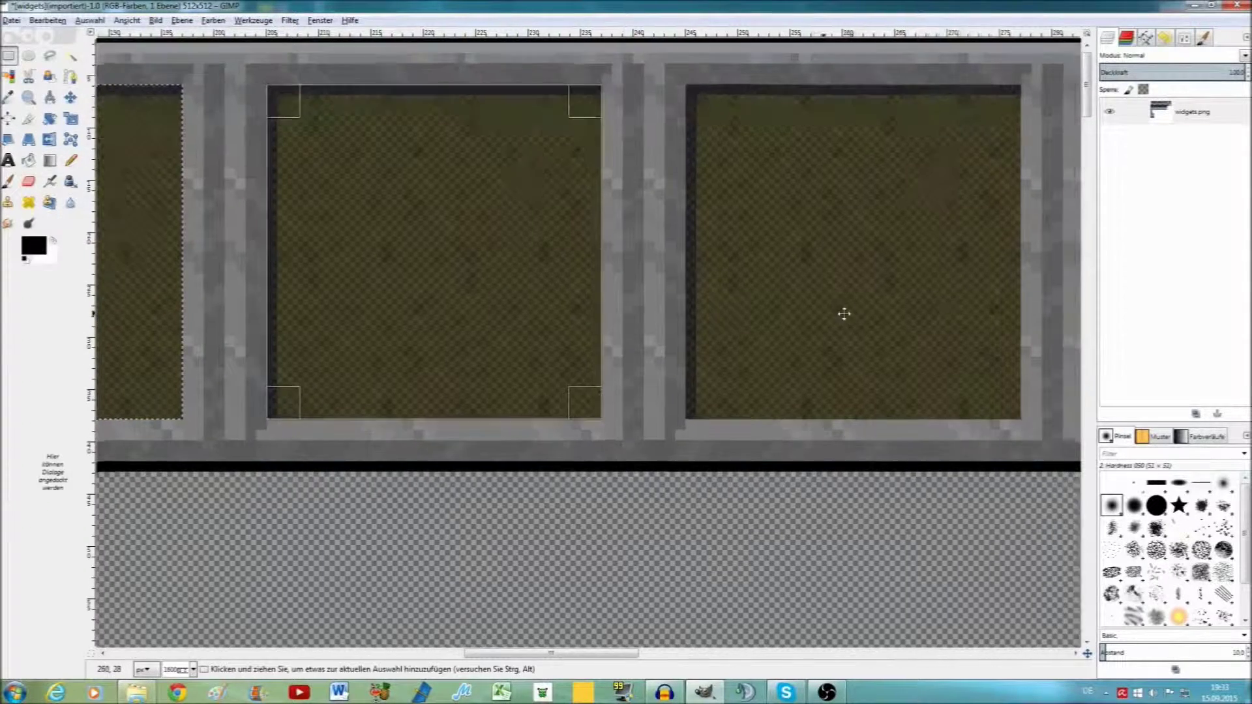
Add the remaining hotbar slot interiors through the ninth slot to the selection
drag(844, 314, 396, 356)
drag(242, 128, 565, 451)
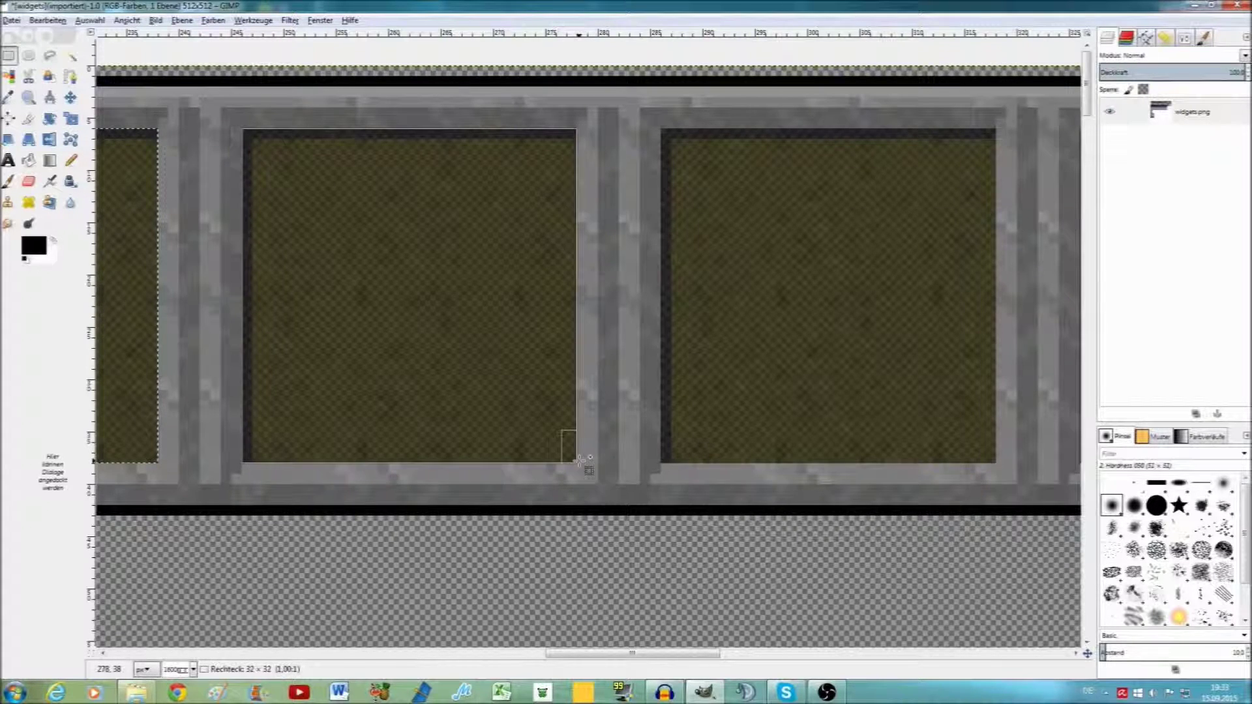
drag(813, 350, 654, 345)
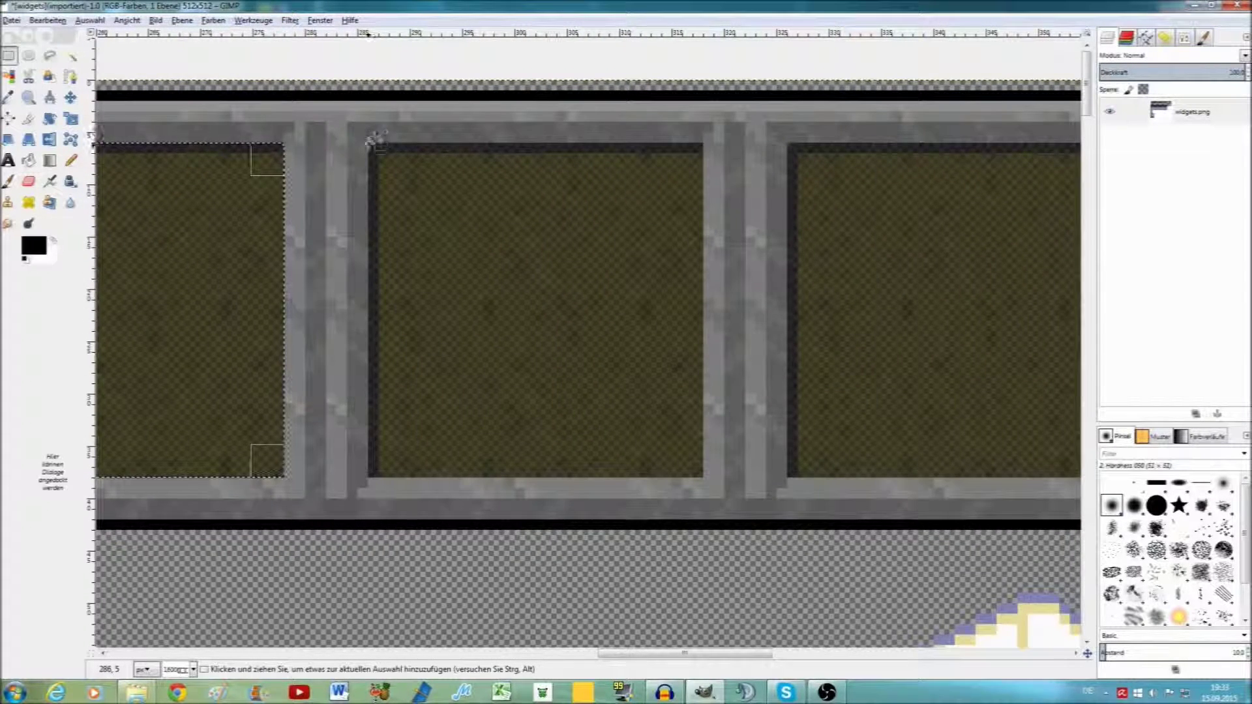
drag(369, 144, 694, 468)
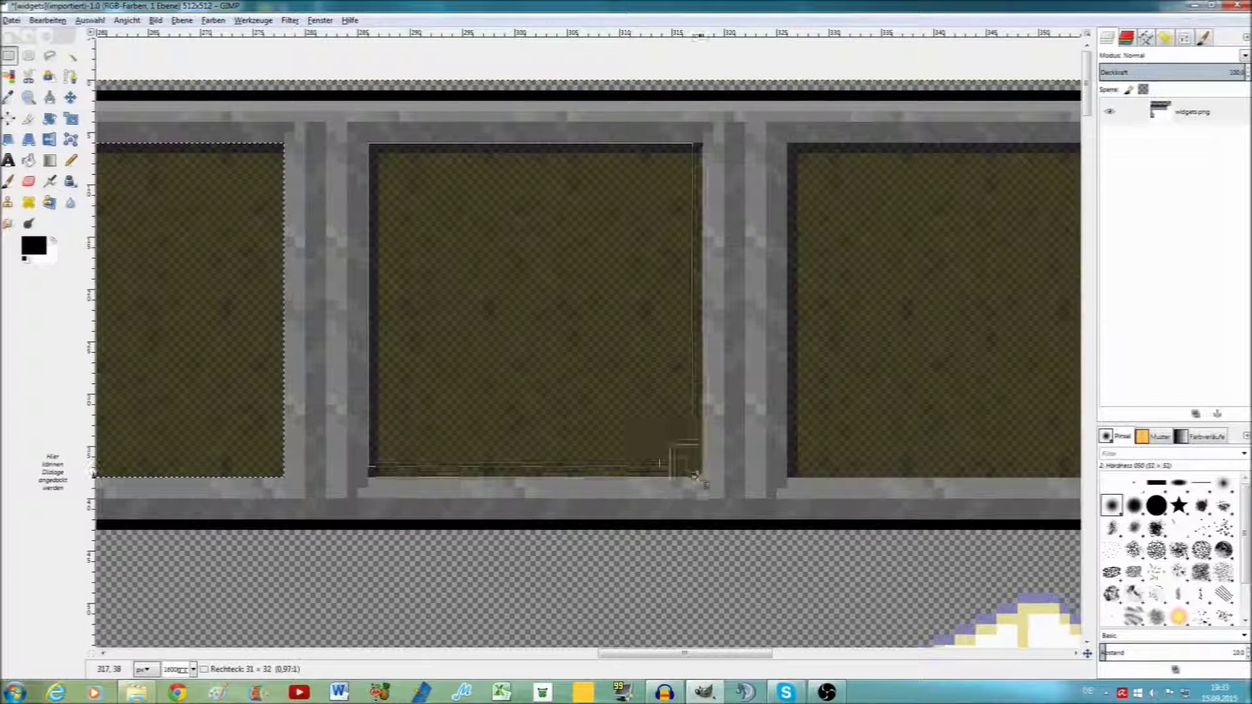
scroll(545, 355, right, 5)
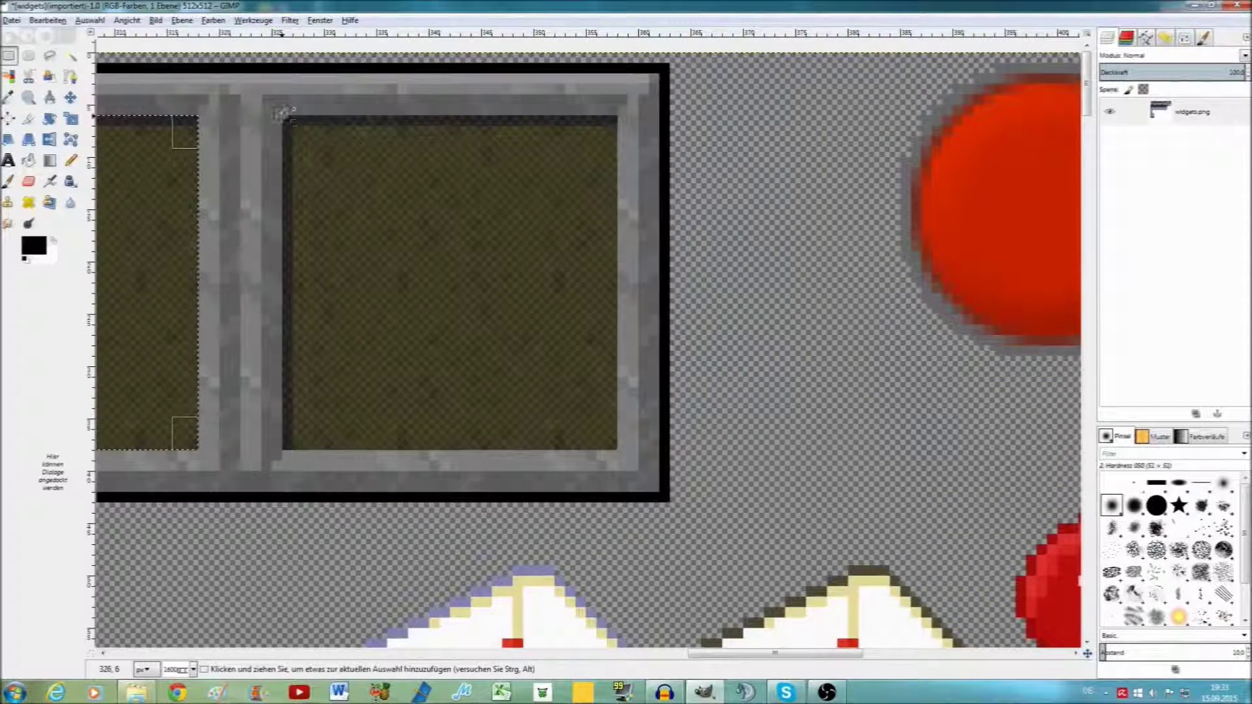
drag(282, 115, 615, 448)
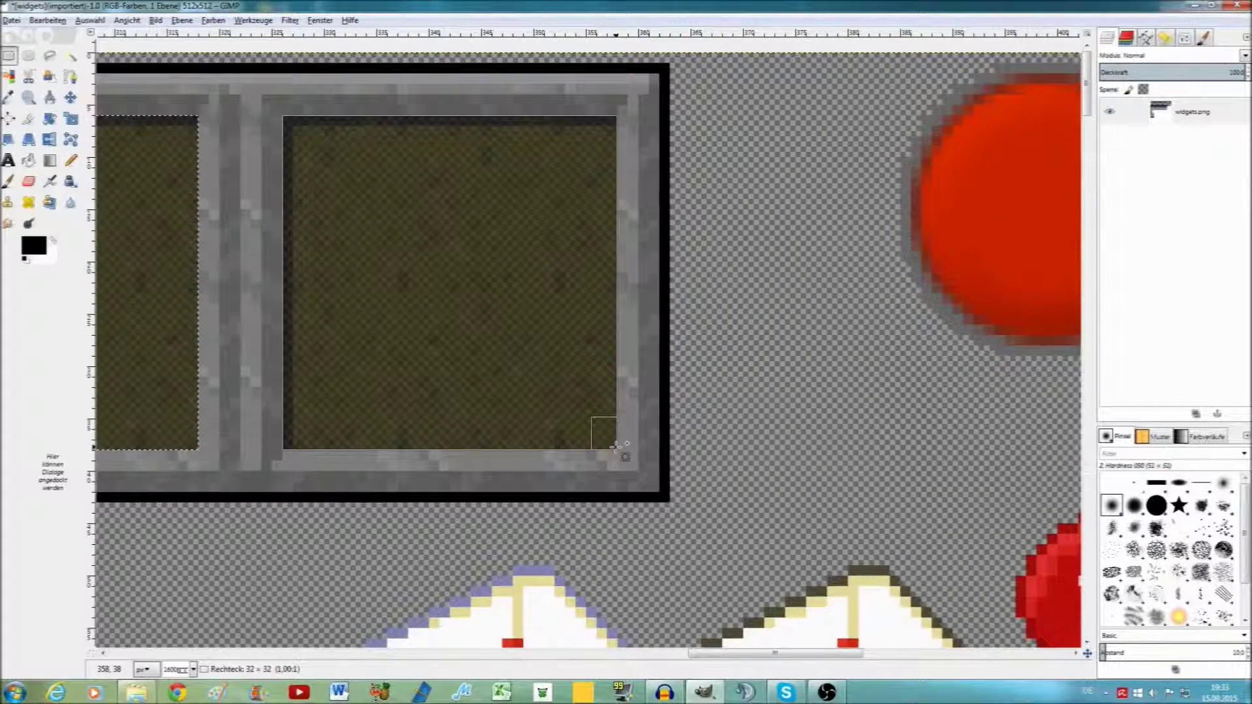
scroll(539, 324, down, 4)
scroll(539, 324, left, 5)
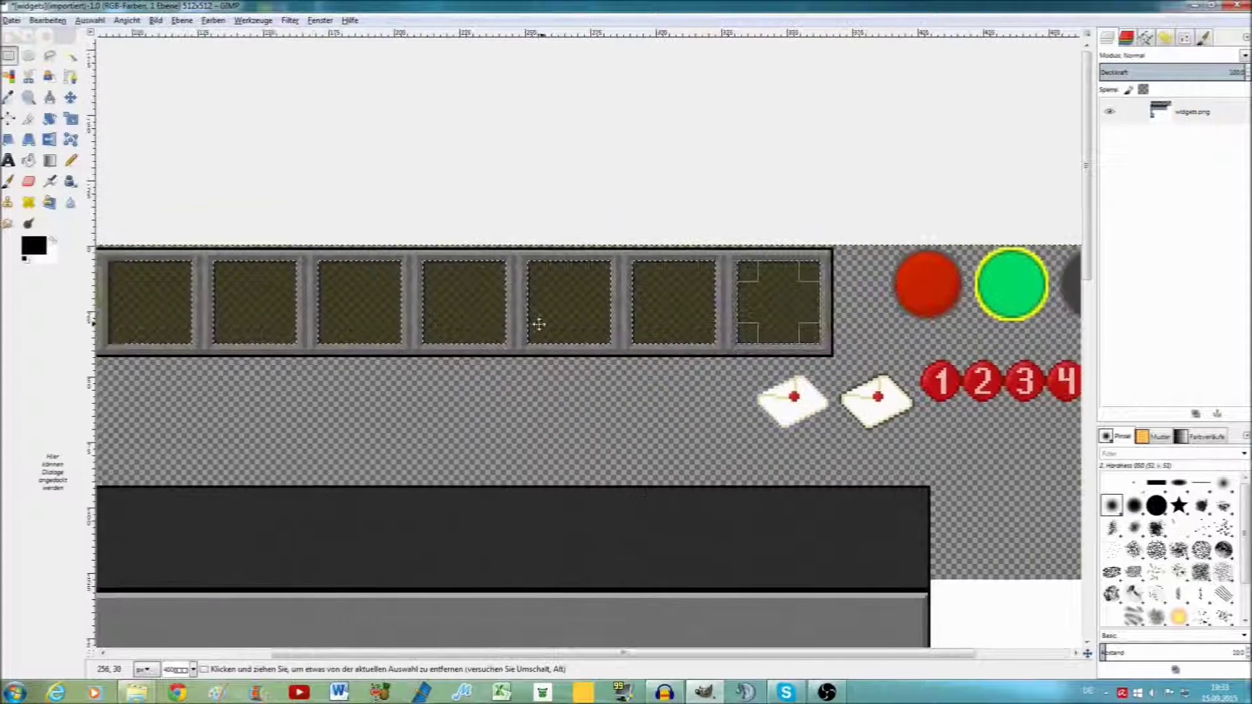
scroll(556, 311, down, 2)
scroll(394, 299, up, 1)
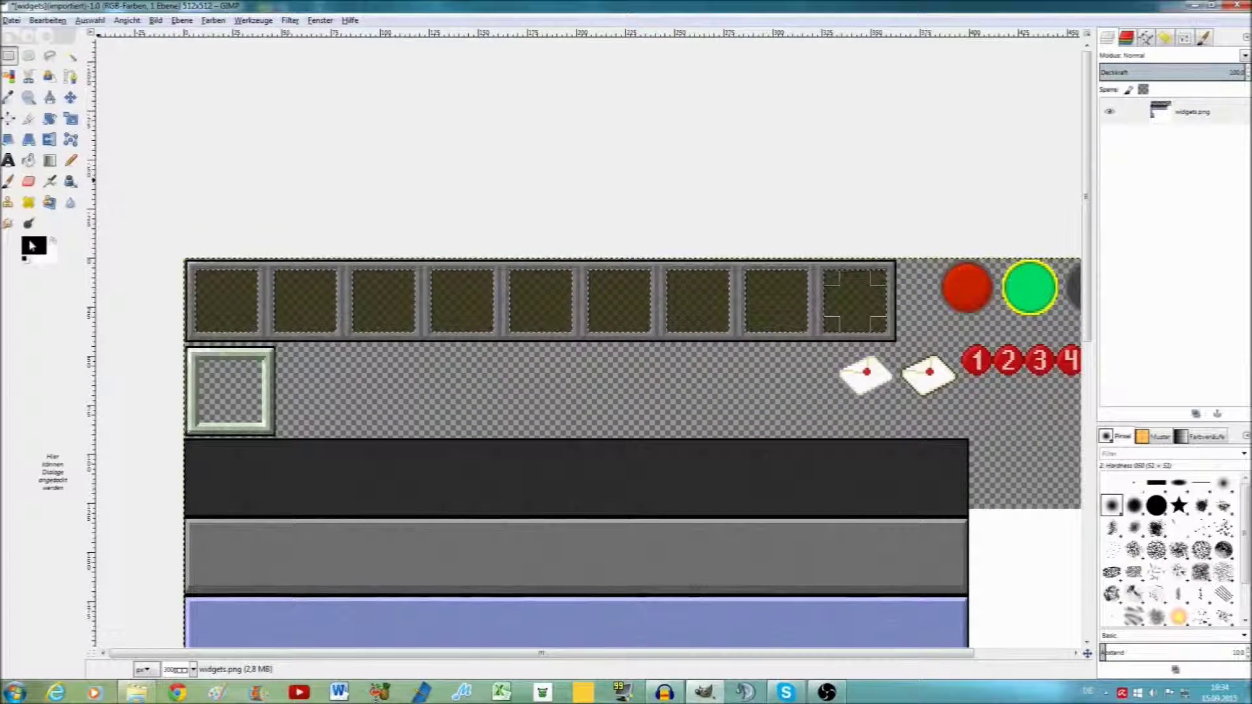
Colorize the selected slot interiors with Farbton 0, Sättigung 100, Helligkeit about 29
click(216, 22)
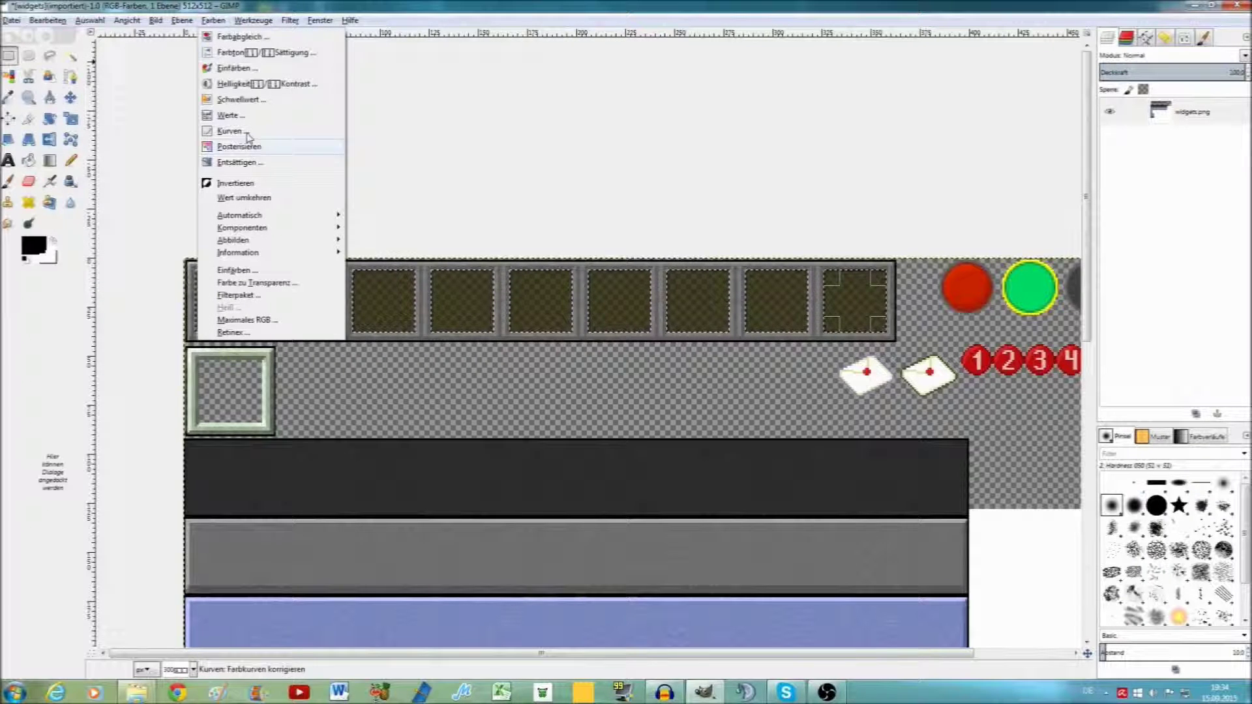
click(248, 68)
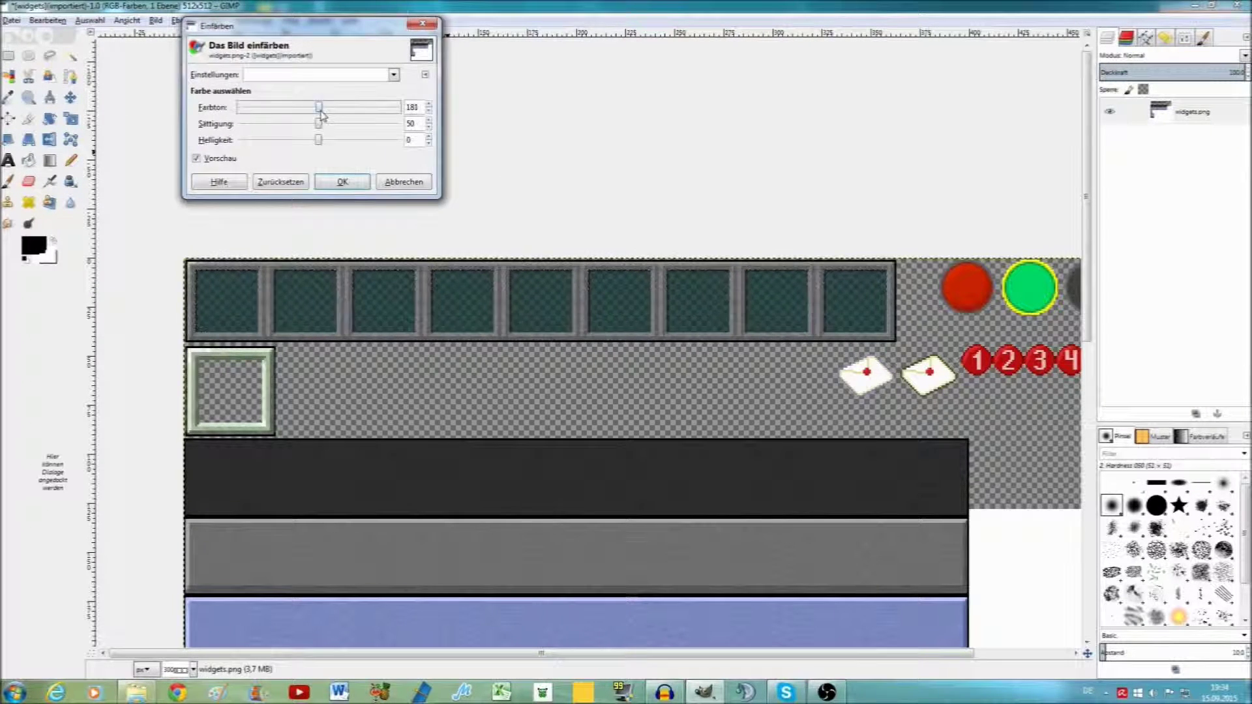
drag(318, 107, 382, 112)
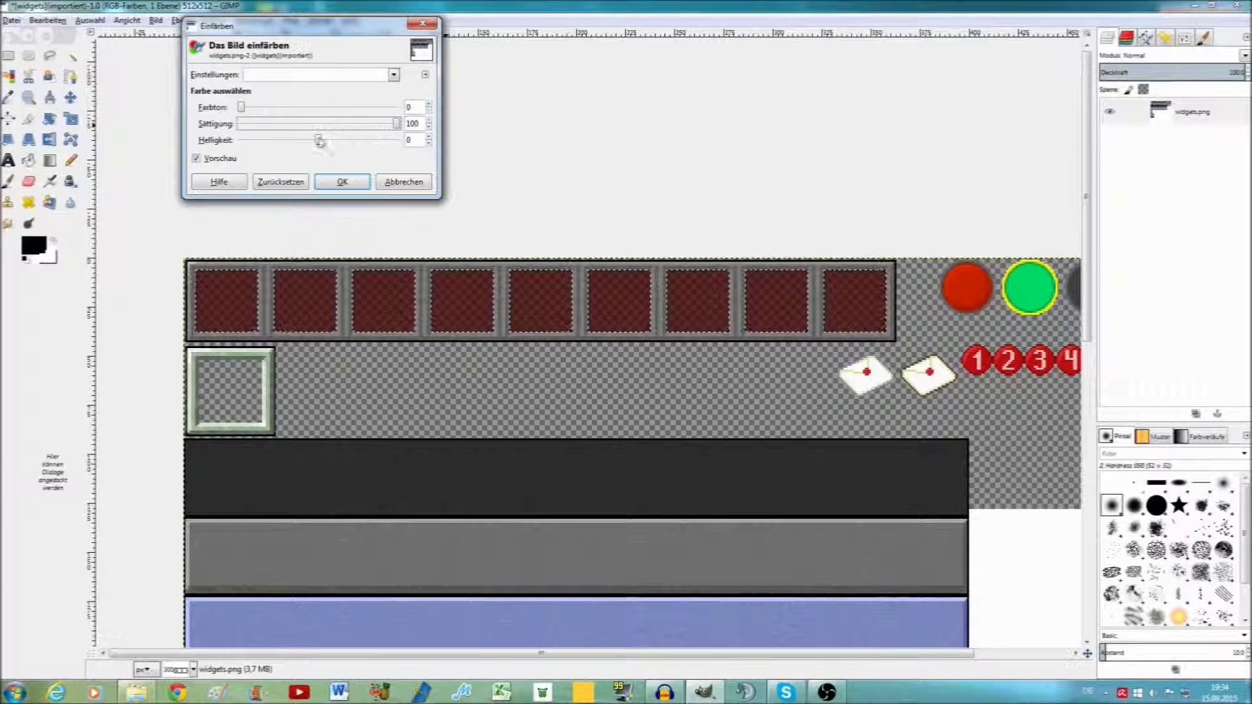
drag(319, 141, 342, 141)
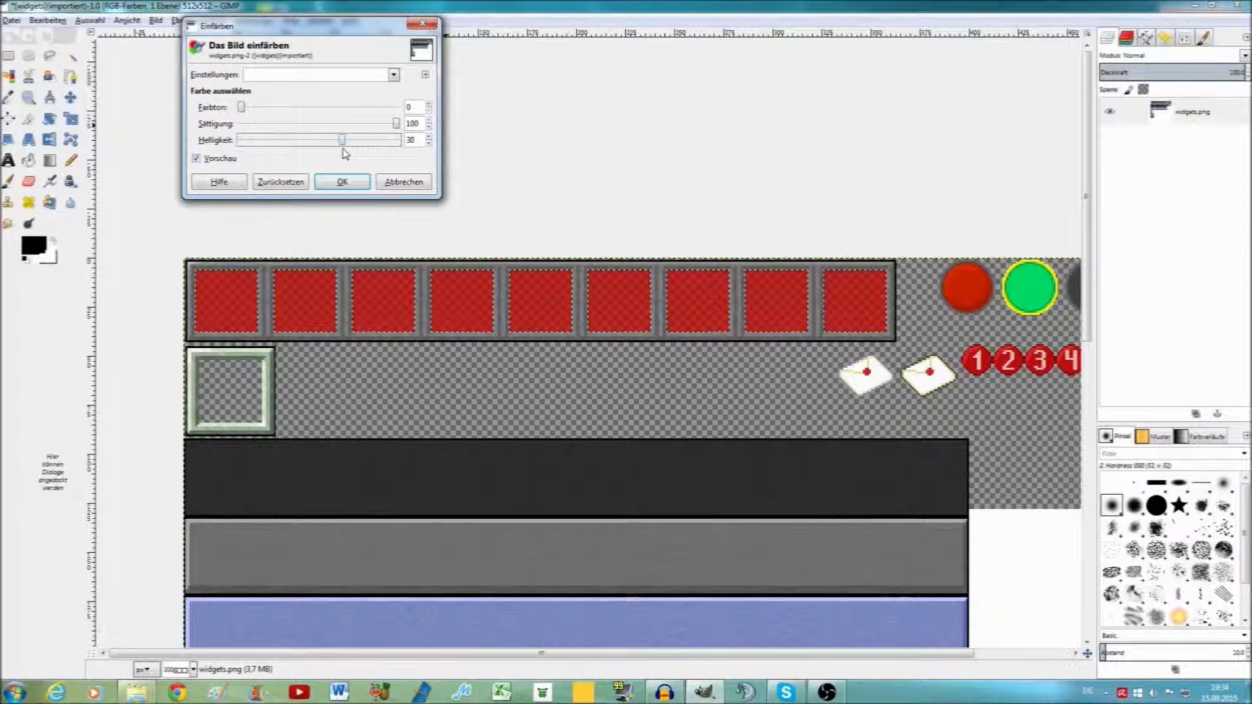
click(341, 183)
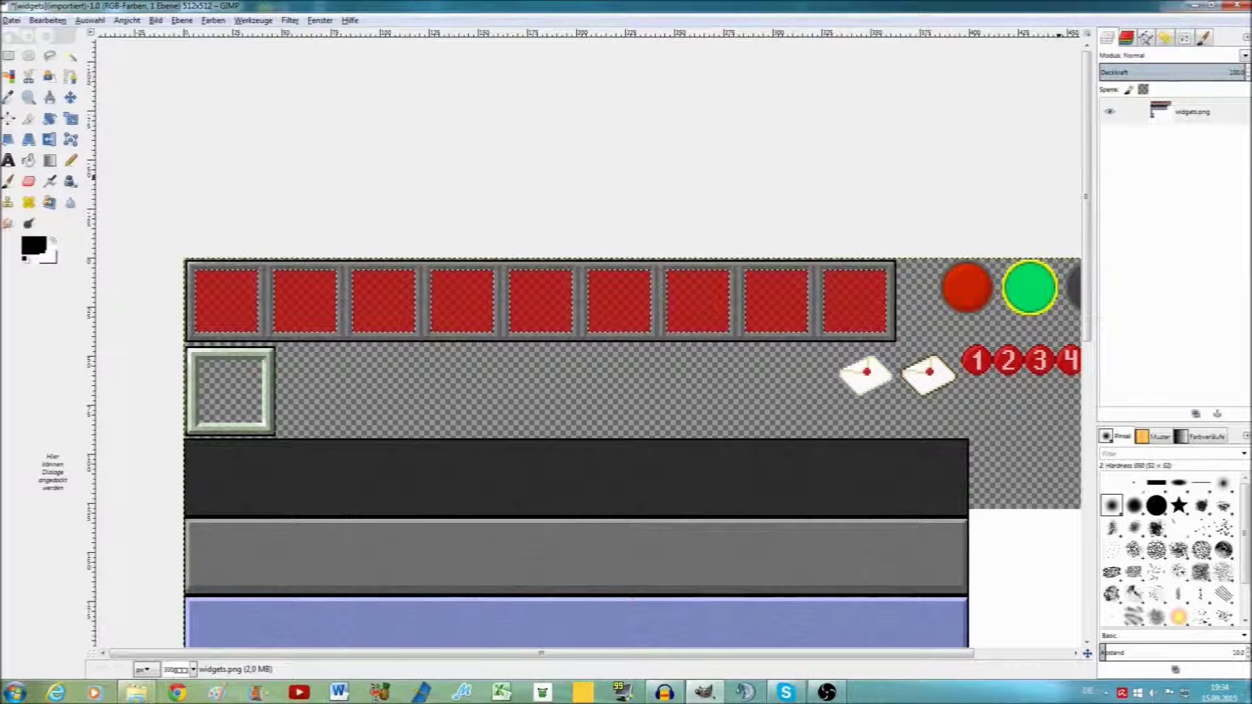
click(1110, 417)
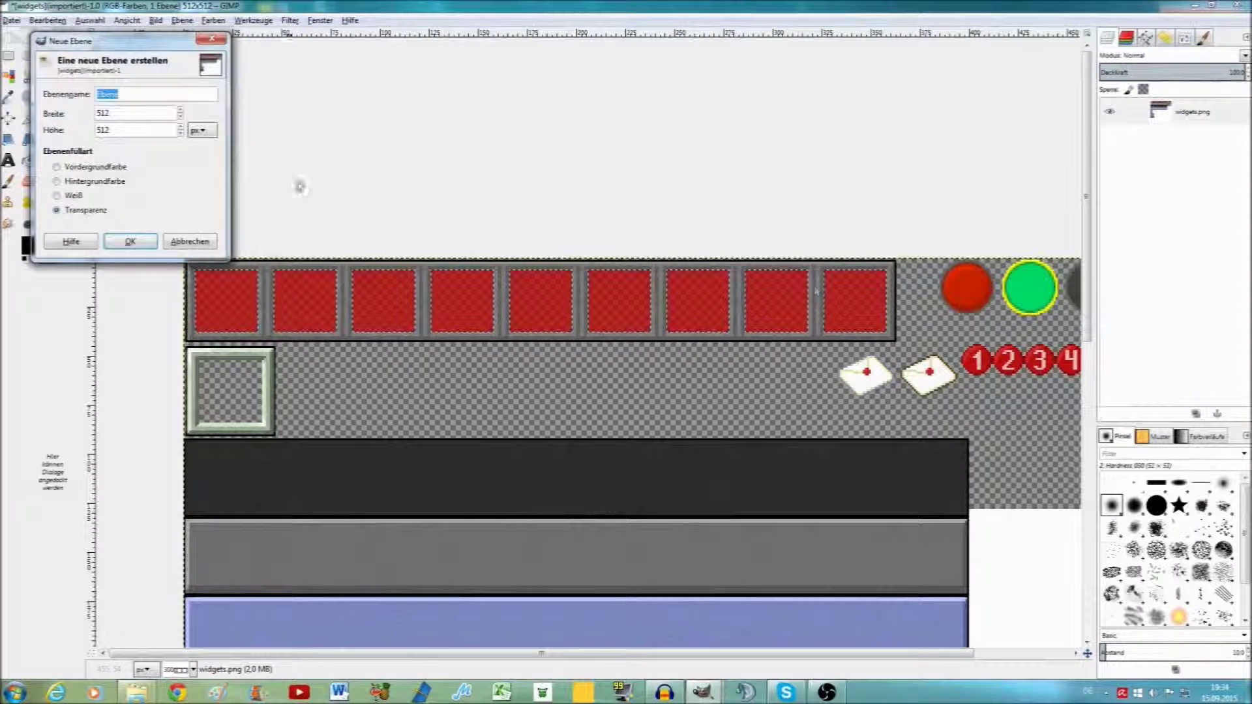
click(212, 38)
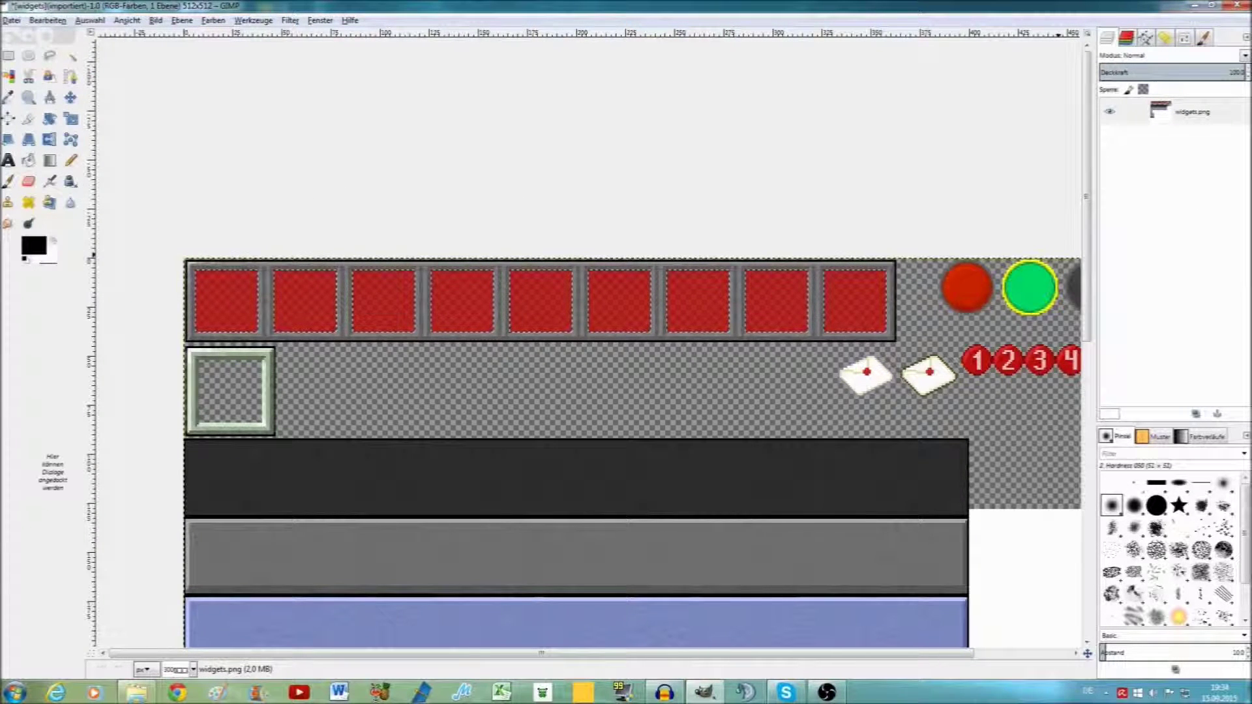
click(288, 22)
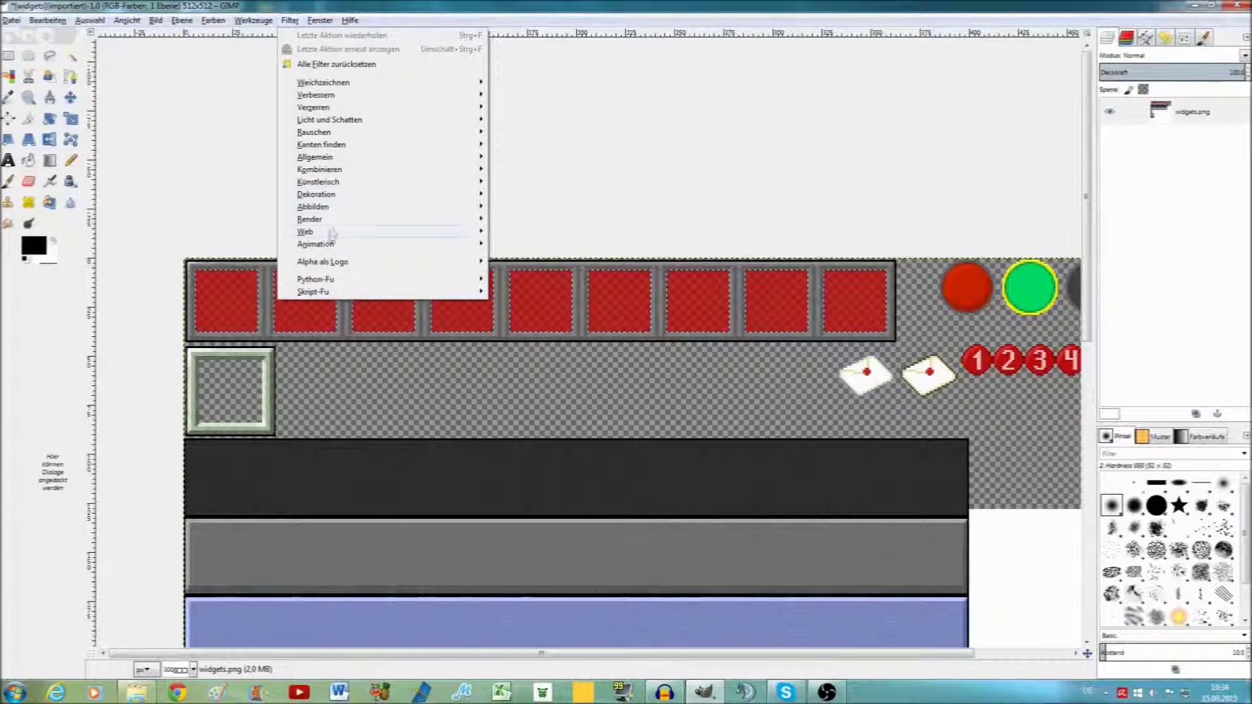
mouse_move(213, 21)
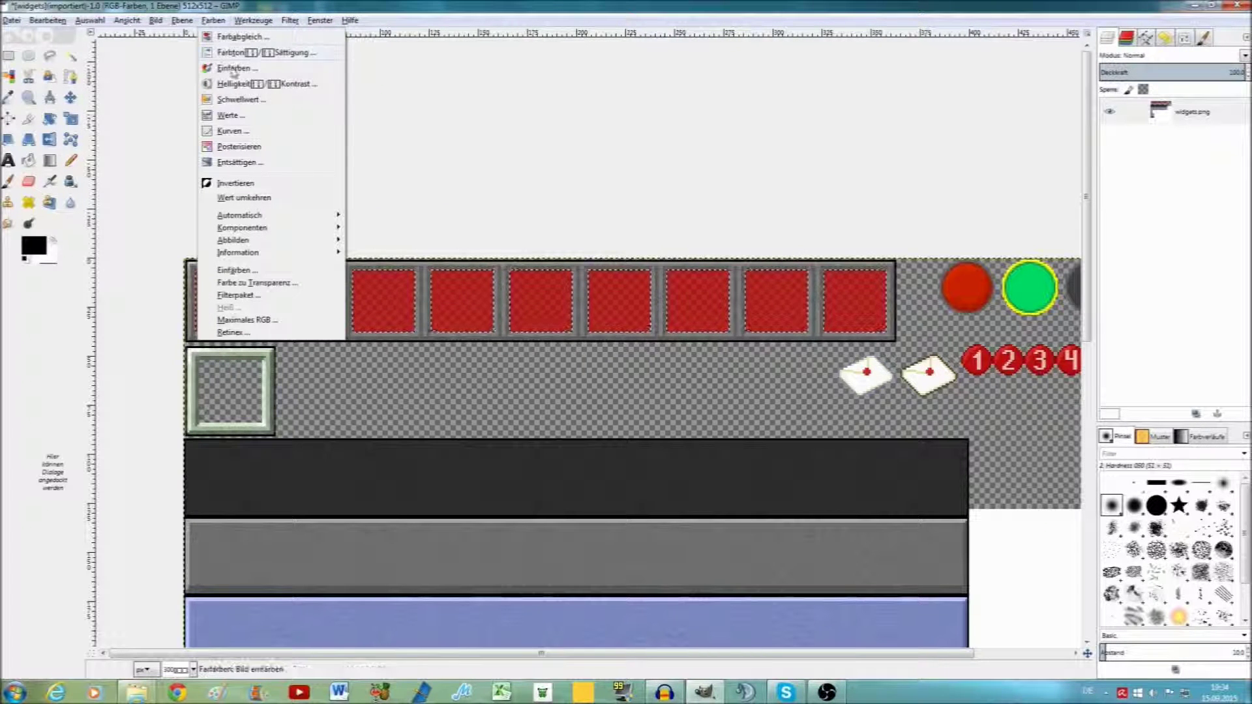
click(238, 99)
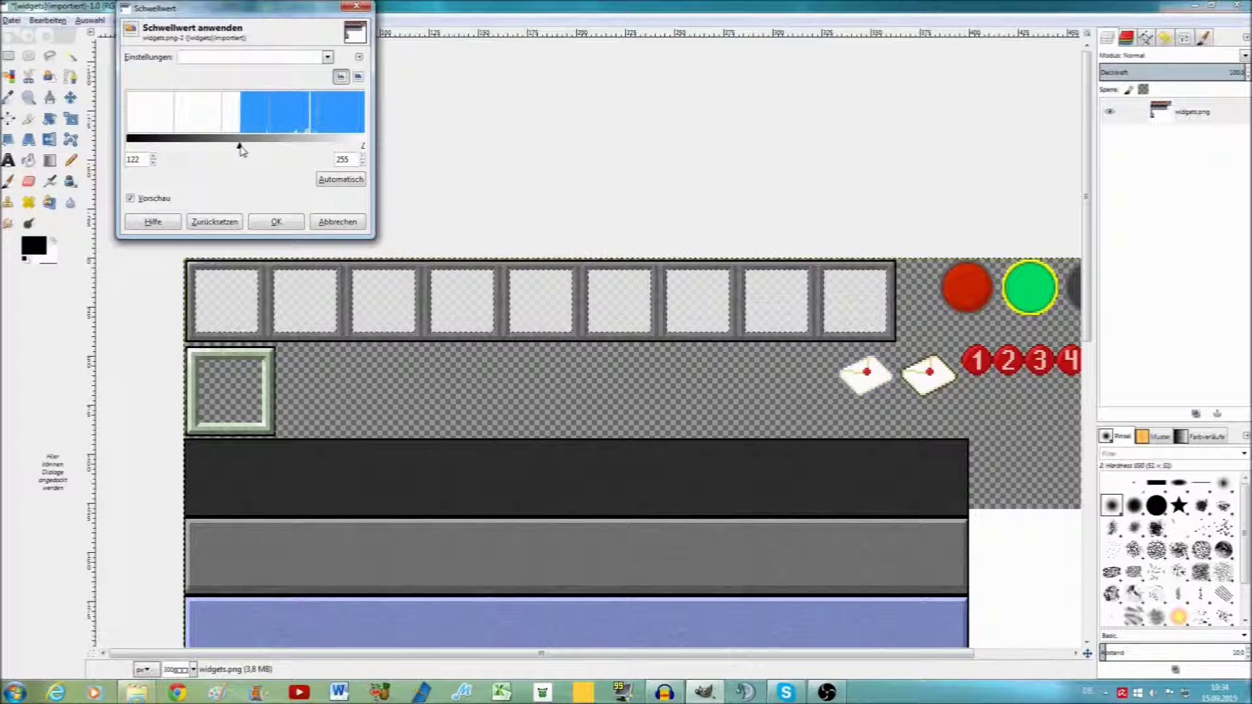
click(356, 6)
click(213, 20)
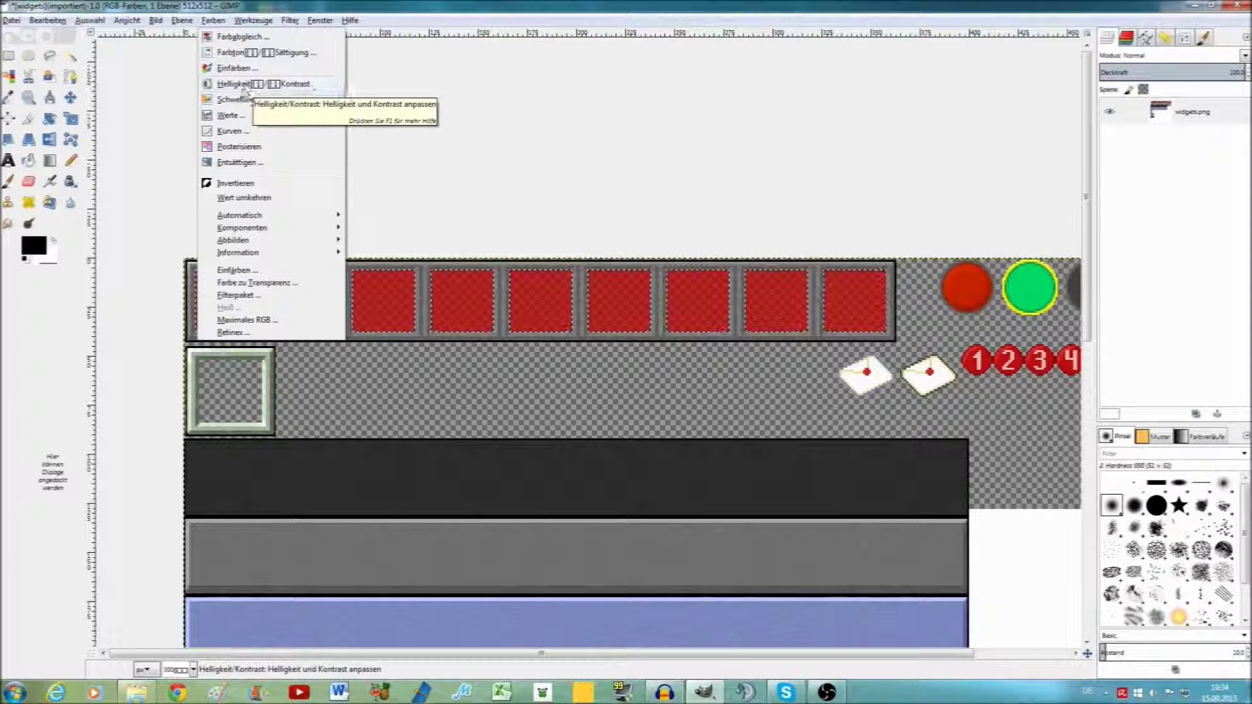
click(261, 53)
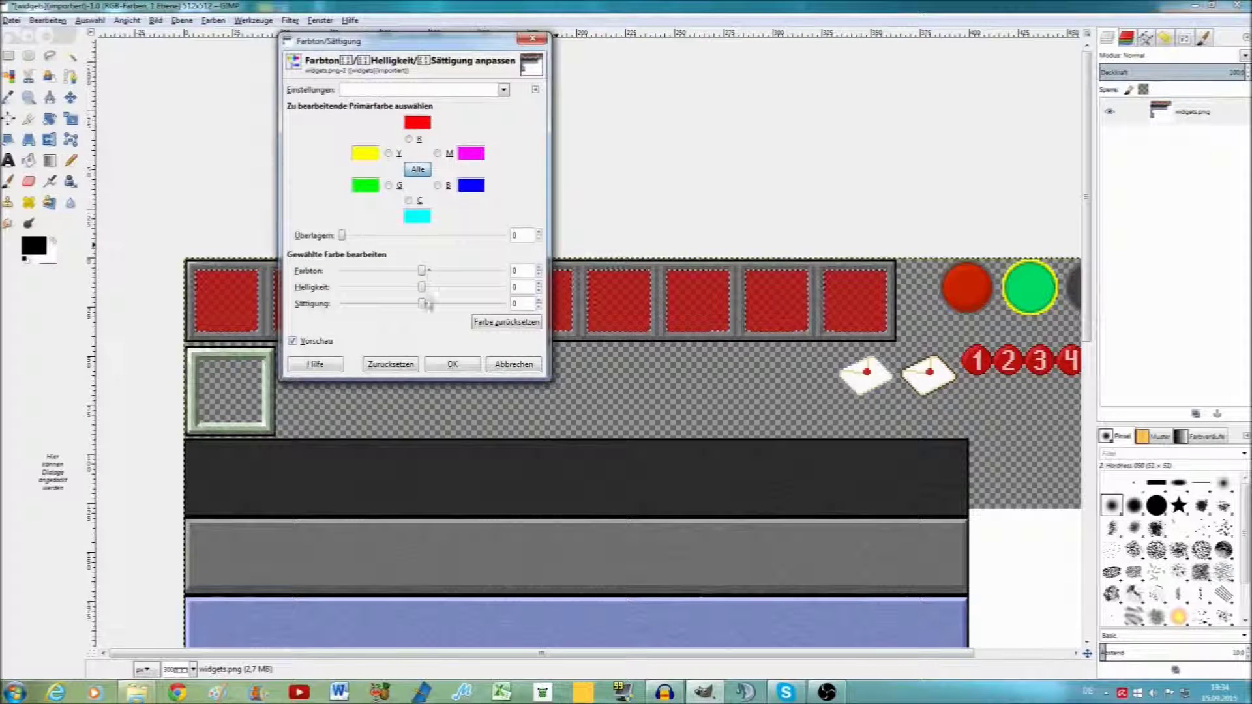
drag(423, 309, 435, 312)
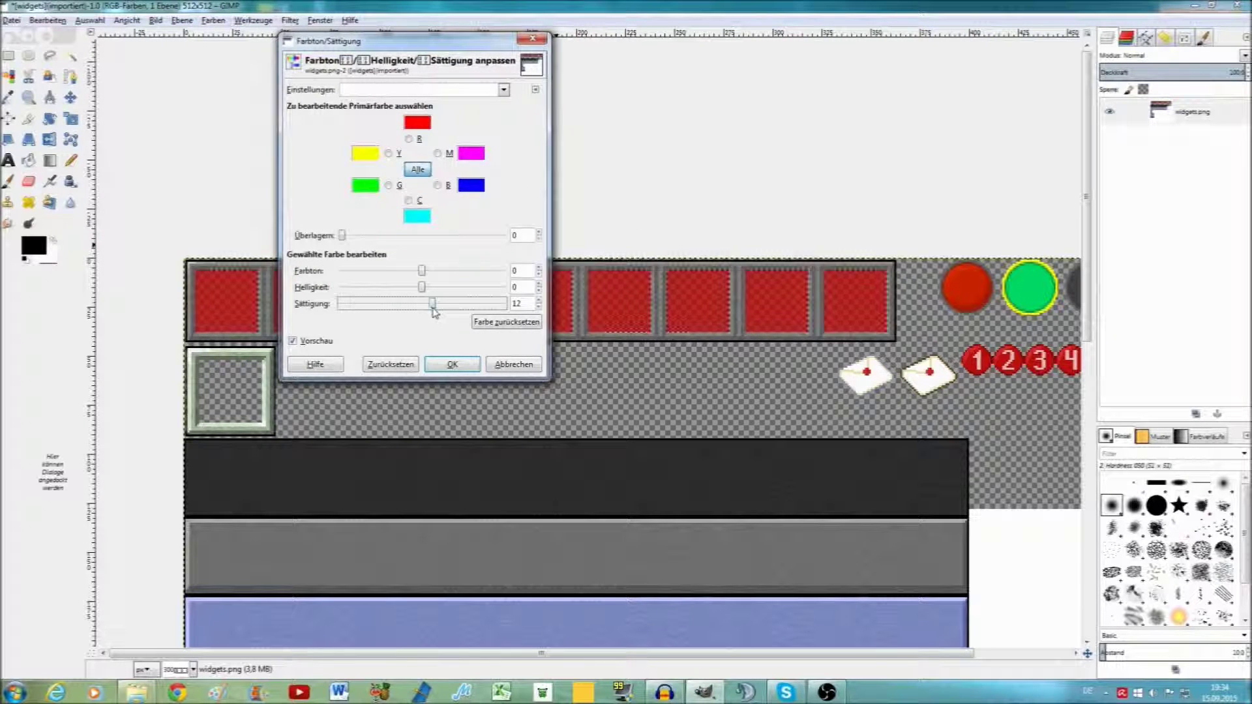
click(533, 41)
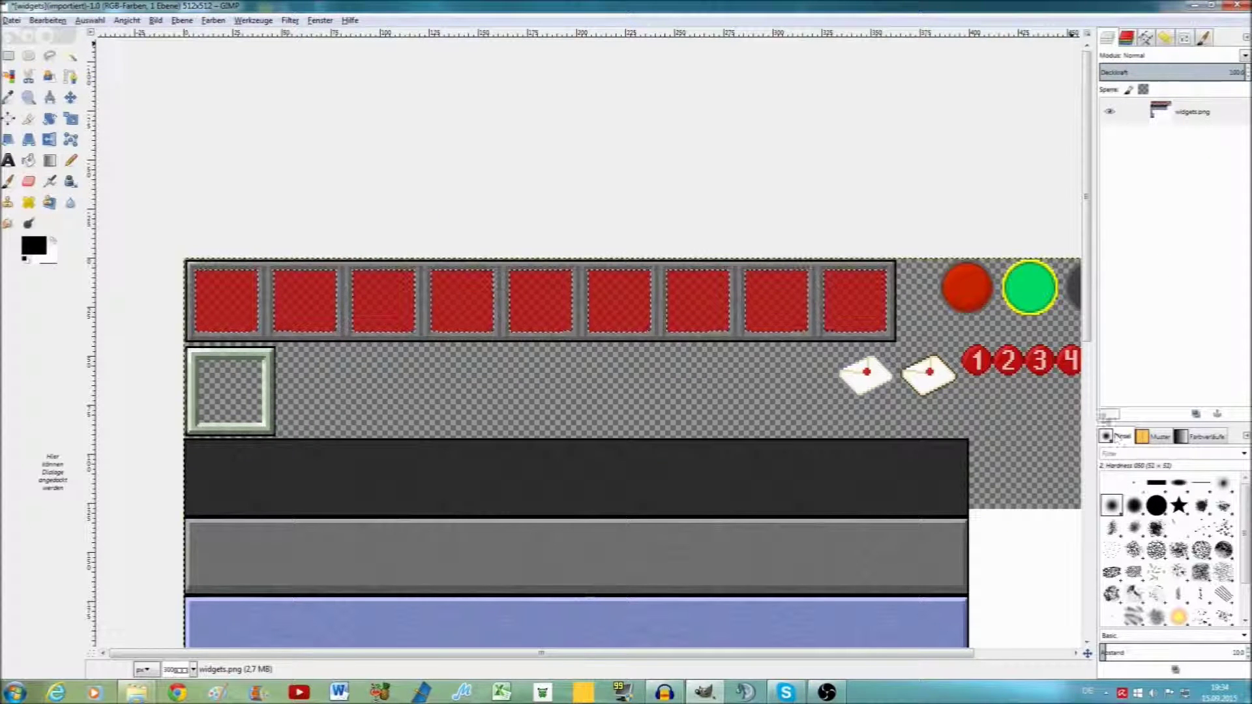
click(1108, 414)
click(177, 289)
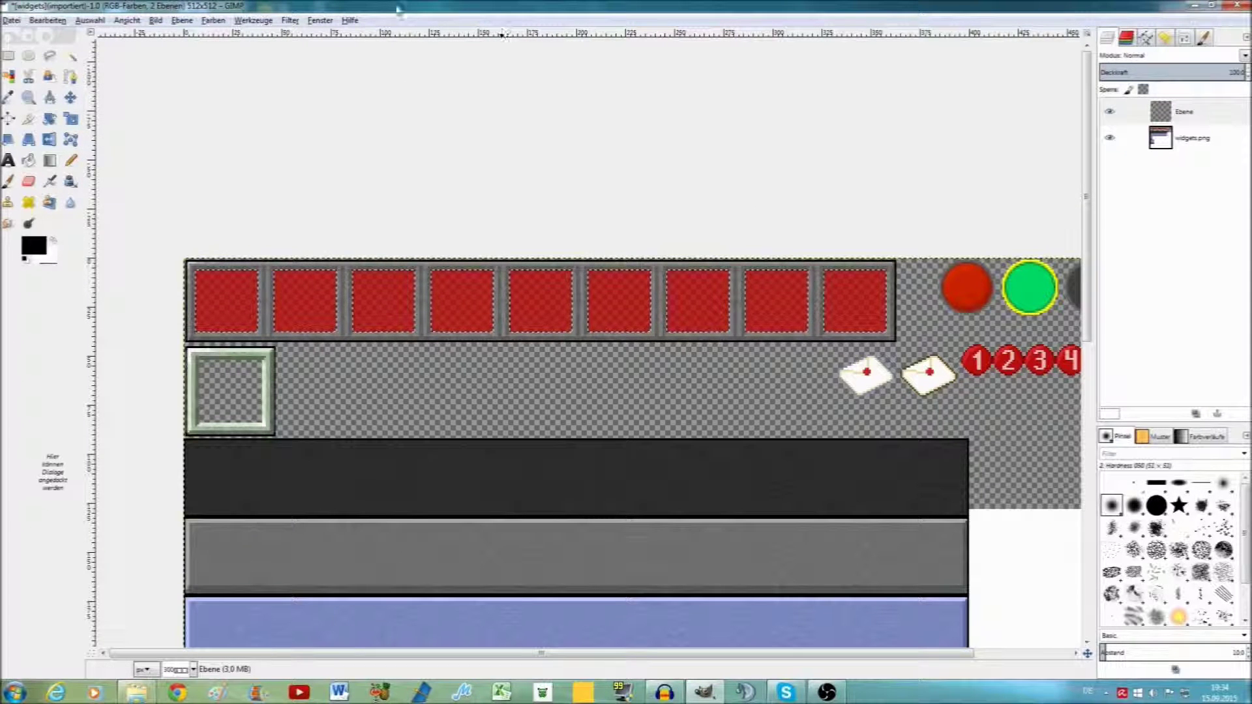
click(289, 20)
click(697, 218)
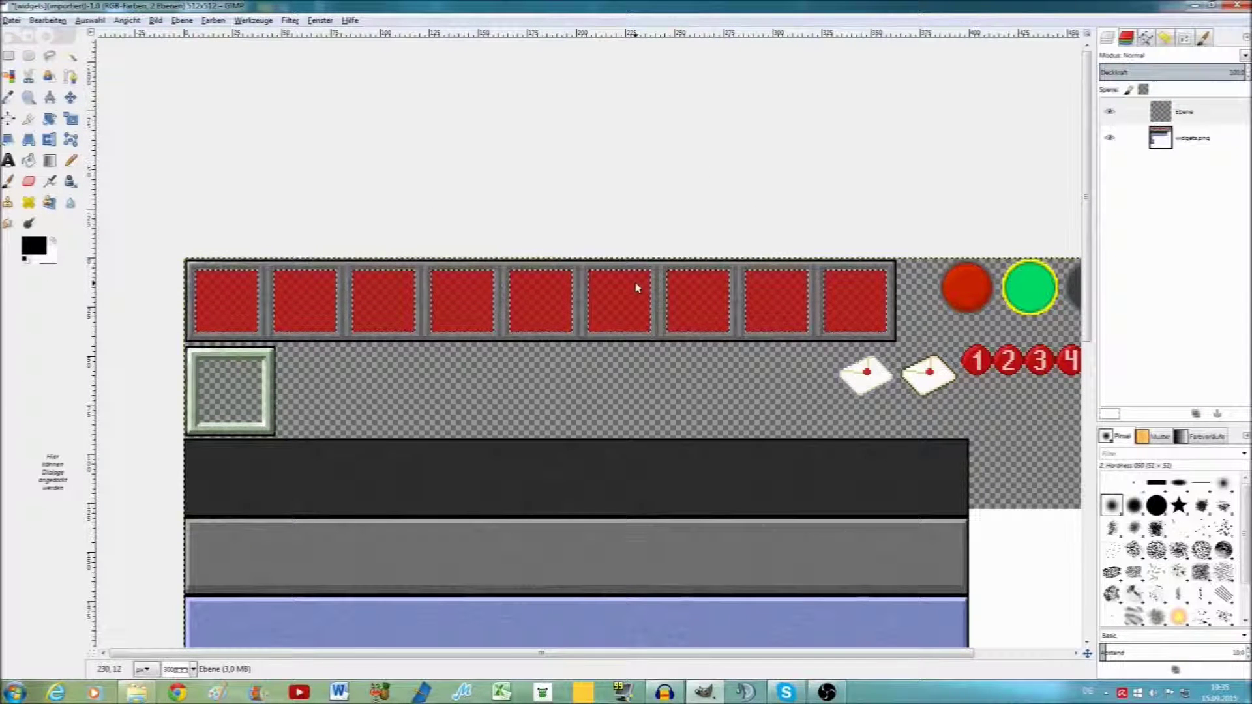
key(ctrl+c)
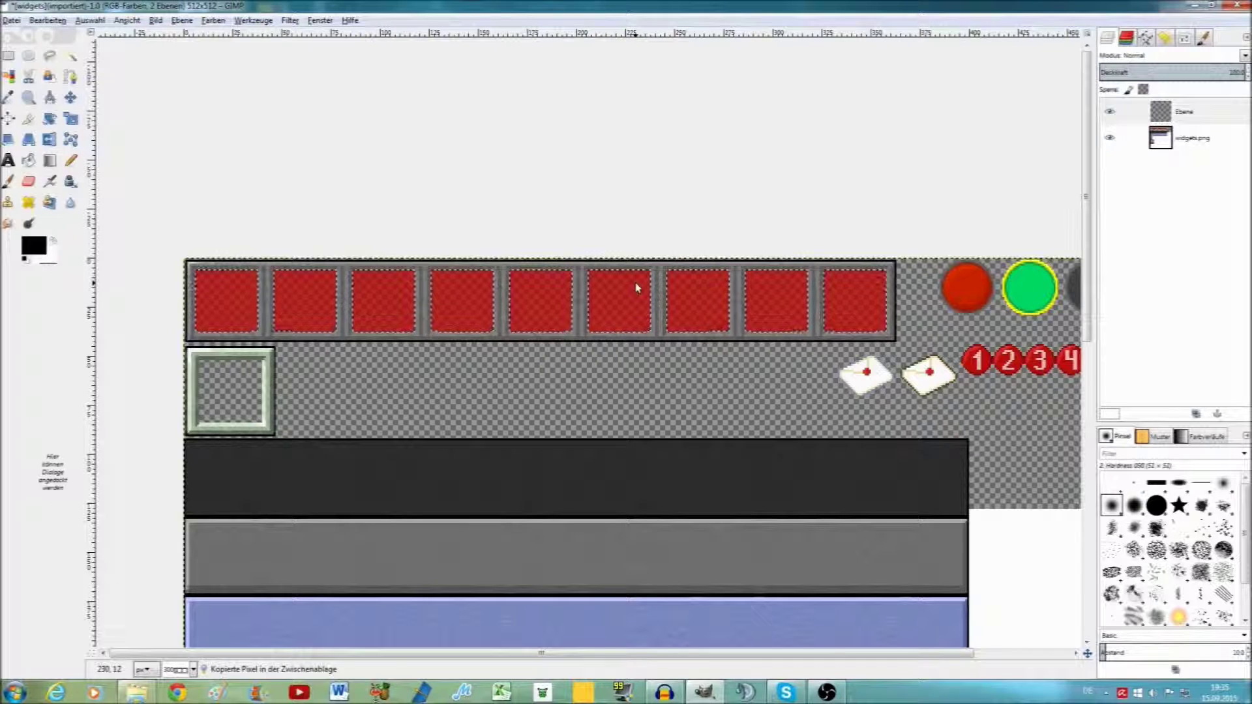
key(ctrl+v)
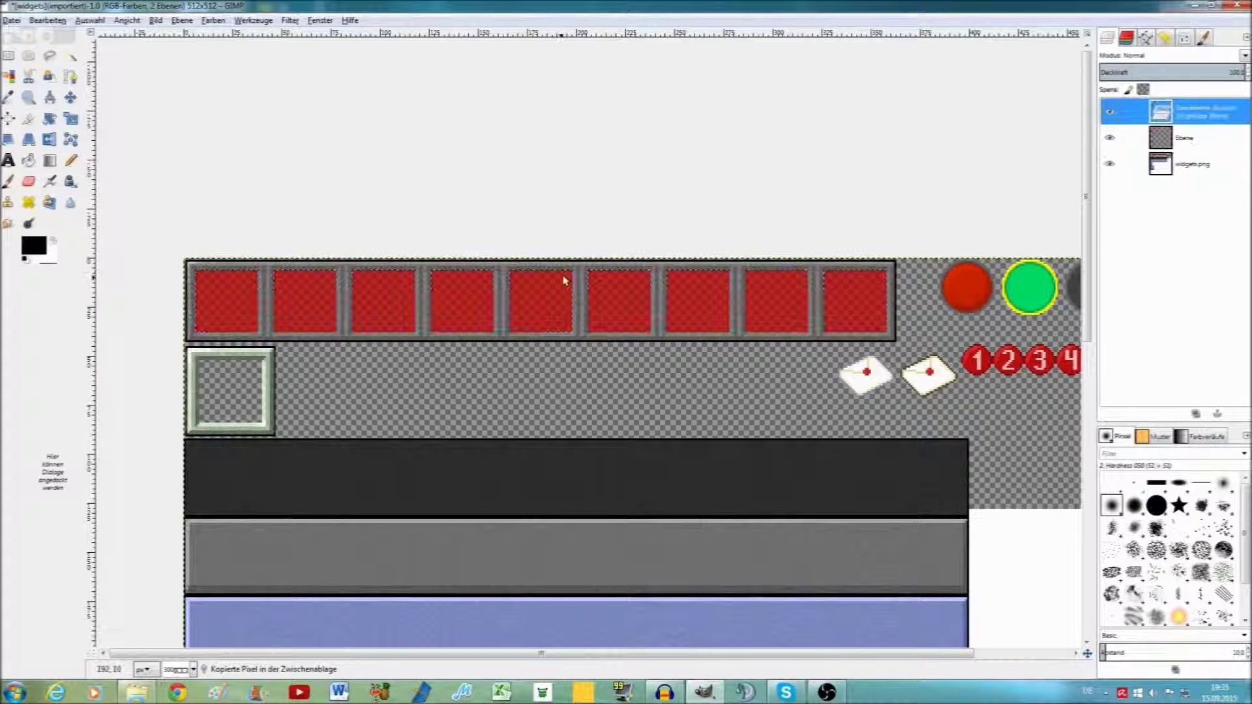
click(1105, 414)
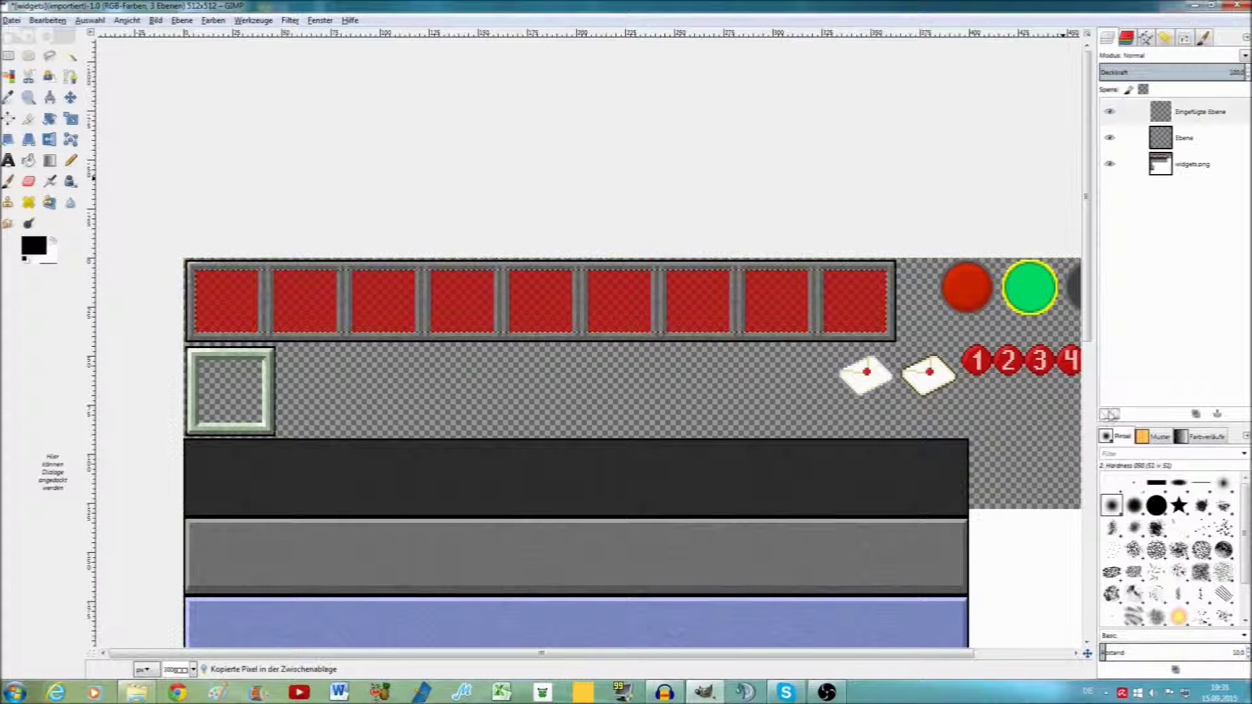
click(1110, 165)
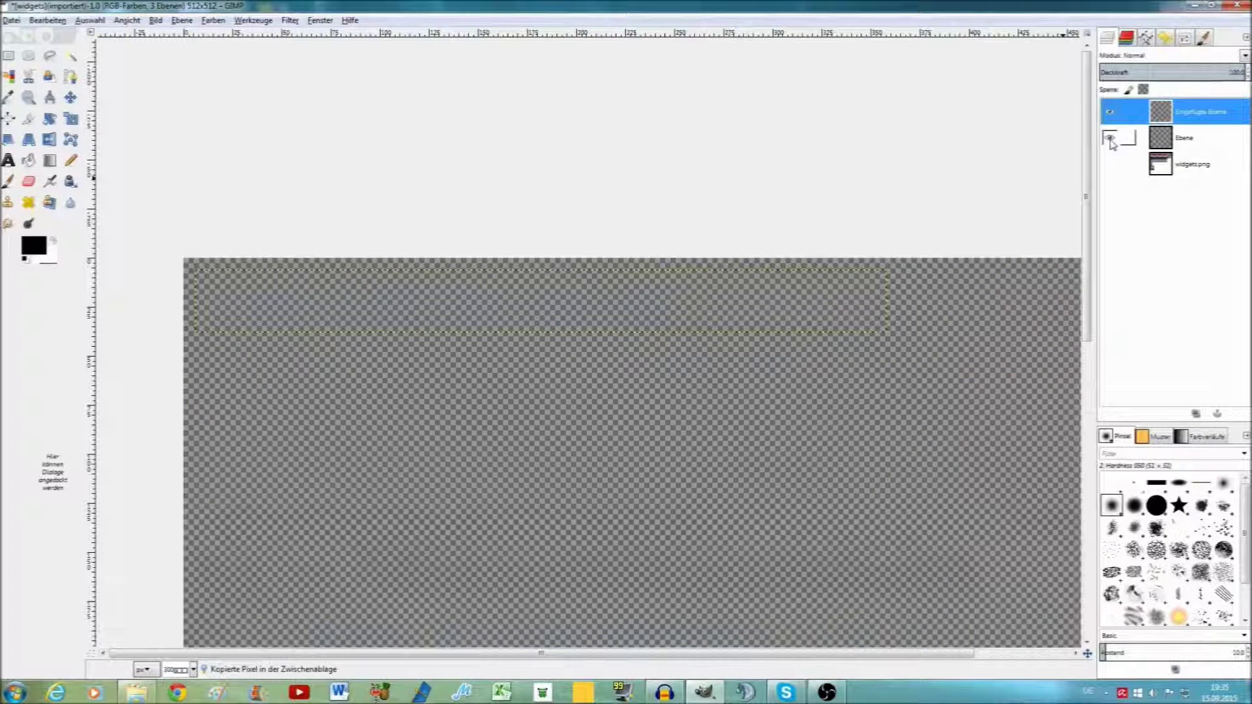
click(1109, 165)
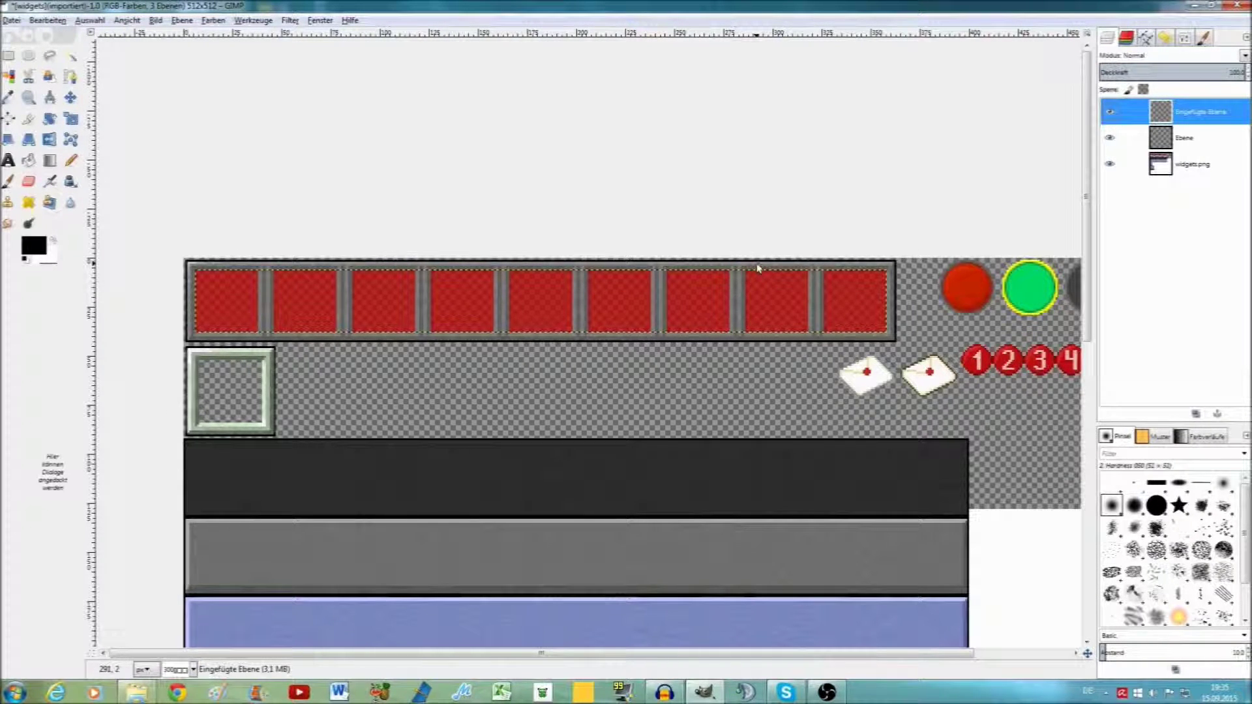
click(1110, 164)
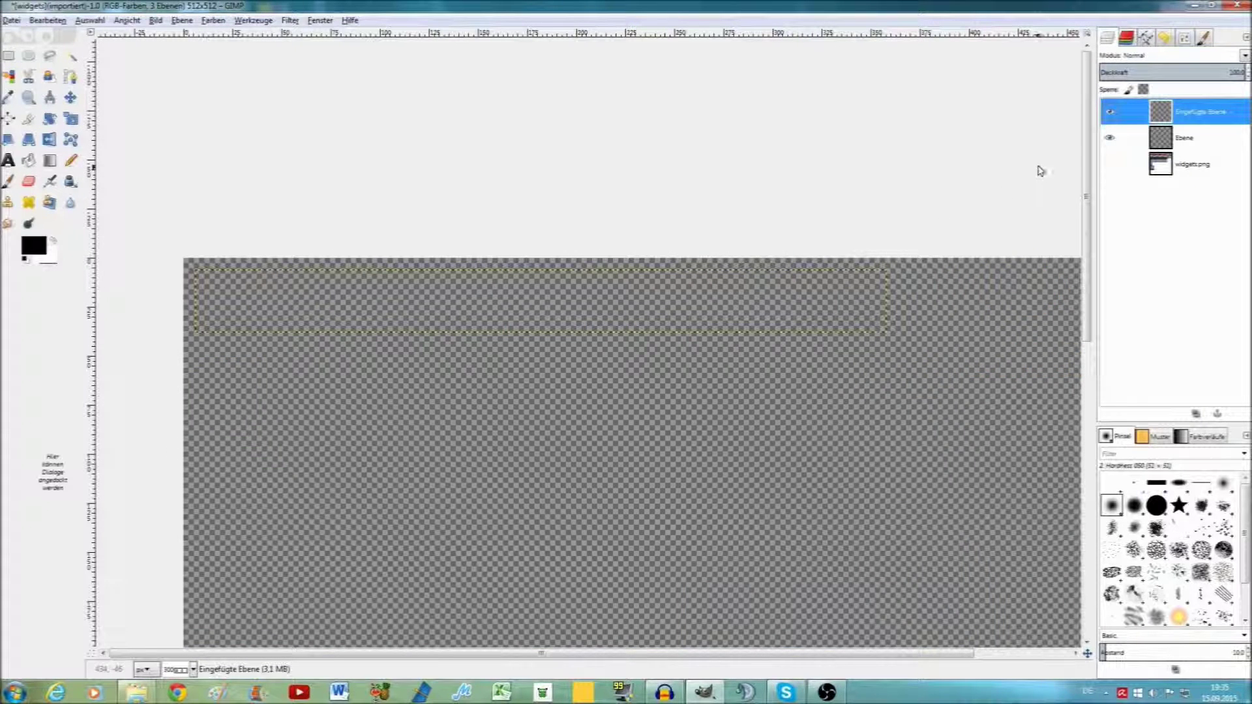
click(1244, 414)
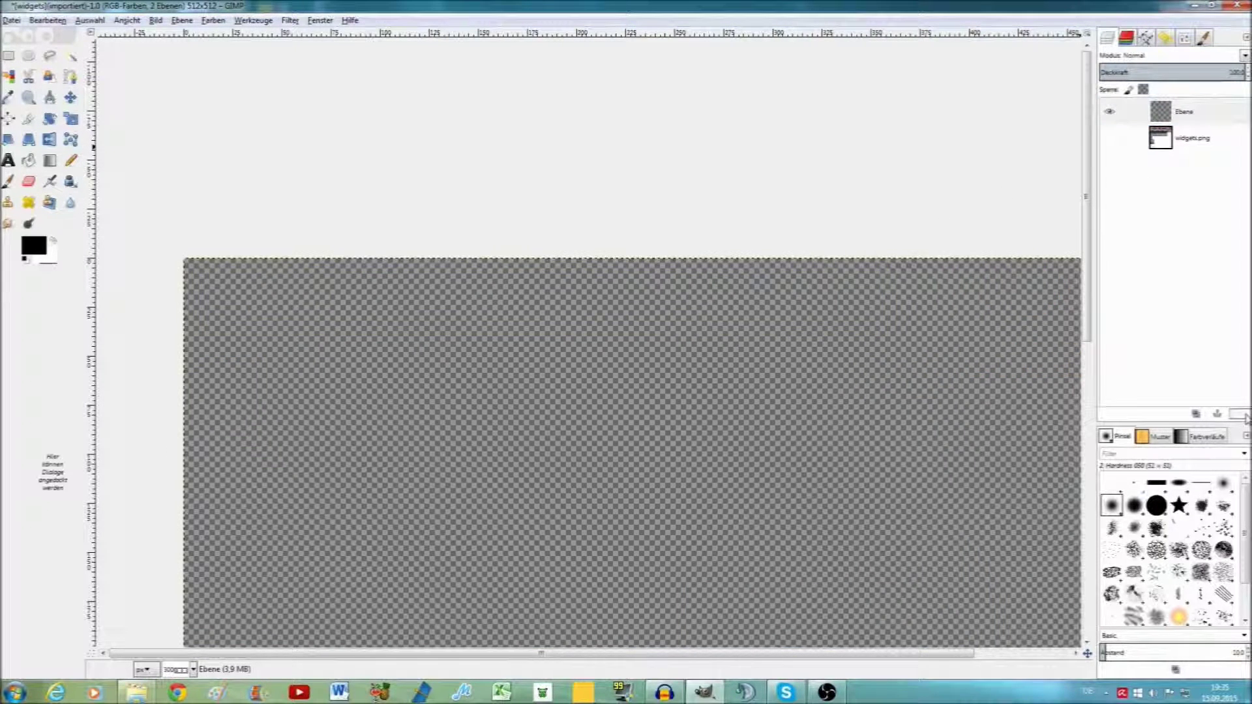
click(1244, 414)
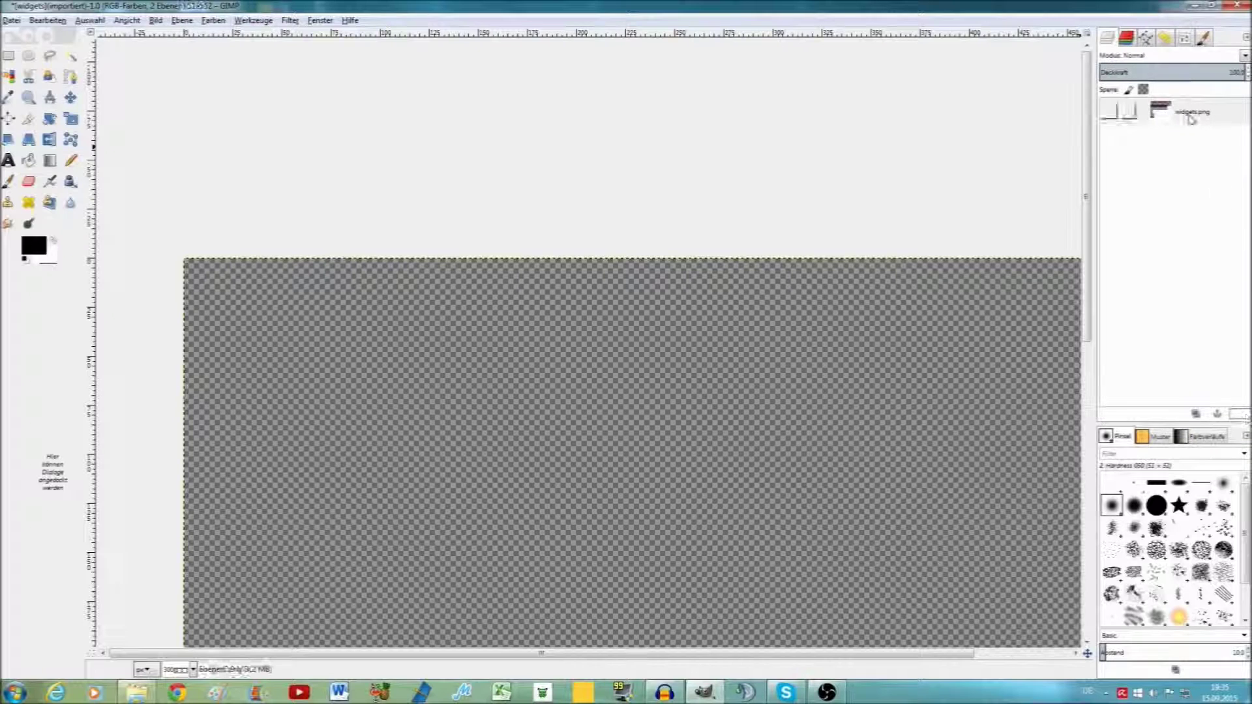
click(1110, 111)
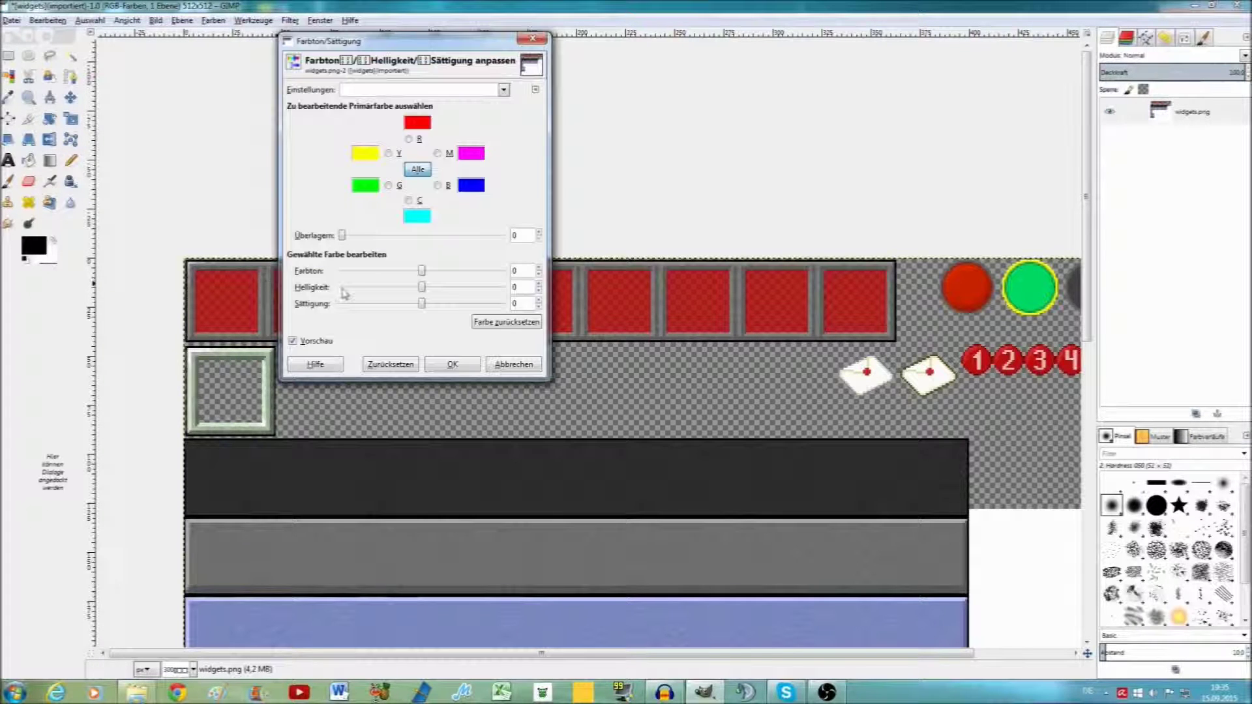
click(533, 40)
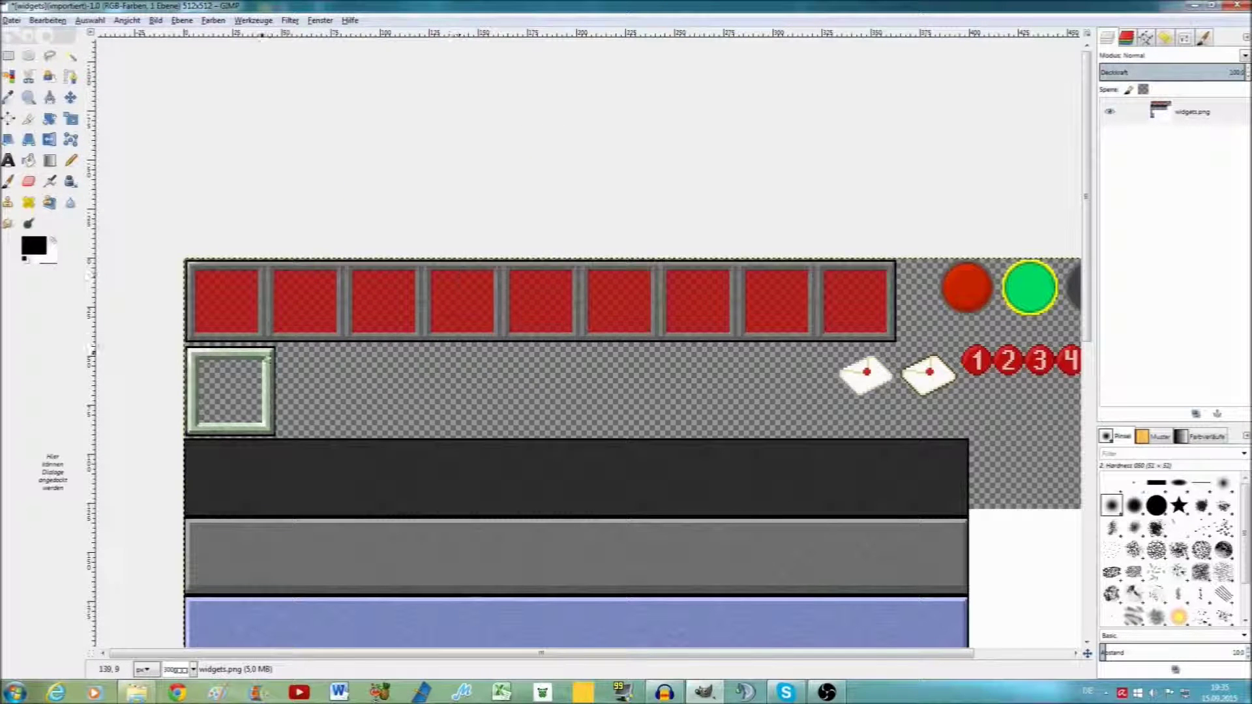
Add rectangles over the hotbar's bottom and right grey border strips to the selection
scroll(314, 346, up, 1)
scroll(307, 279, up, 1)
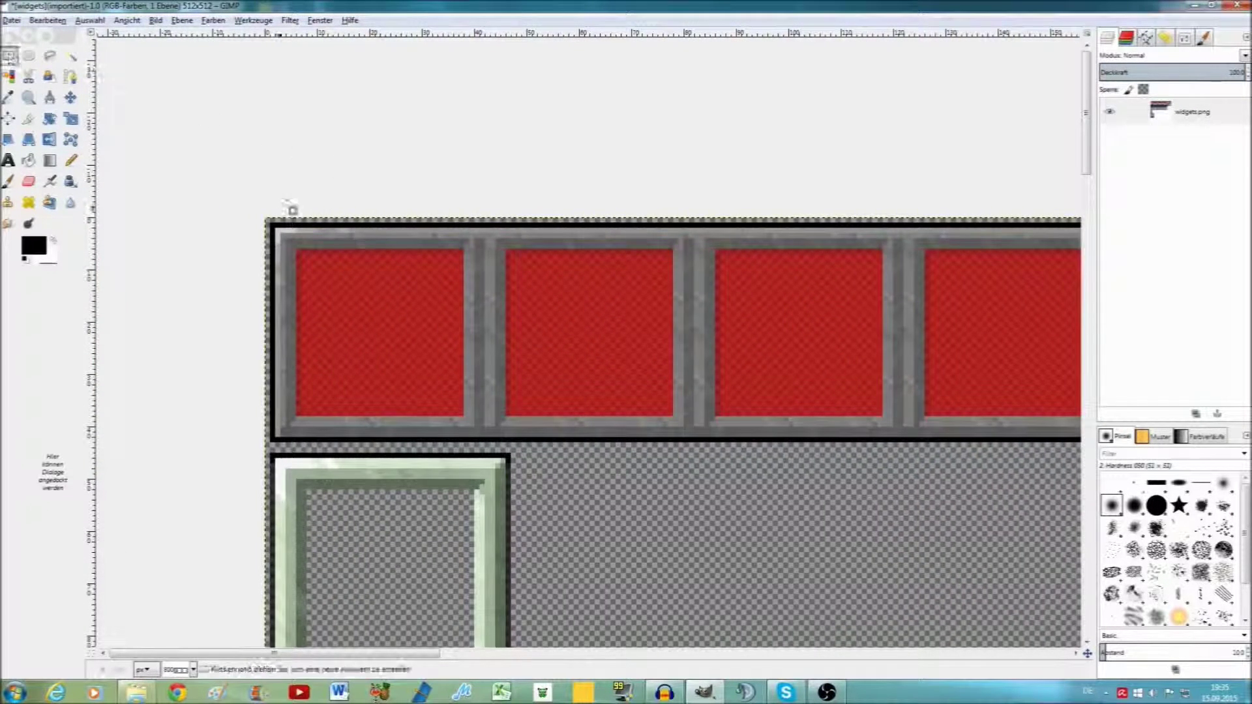
scroll(275, 228, up, 2)
scroll(274, 228, up, 1)
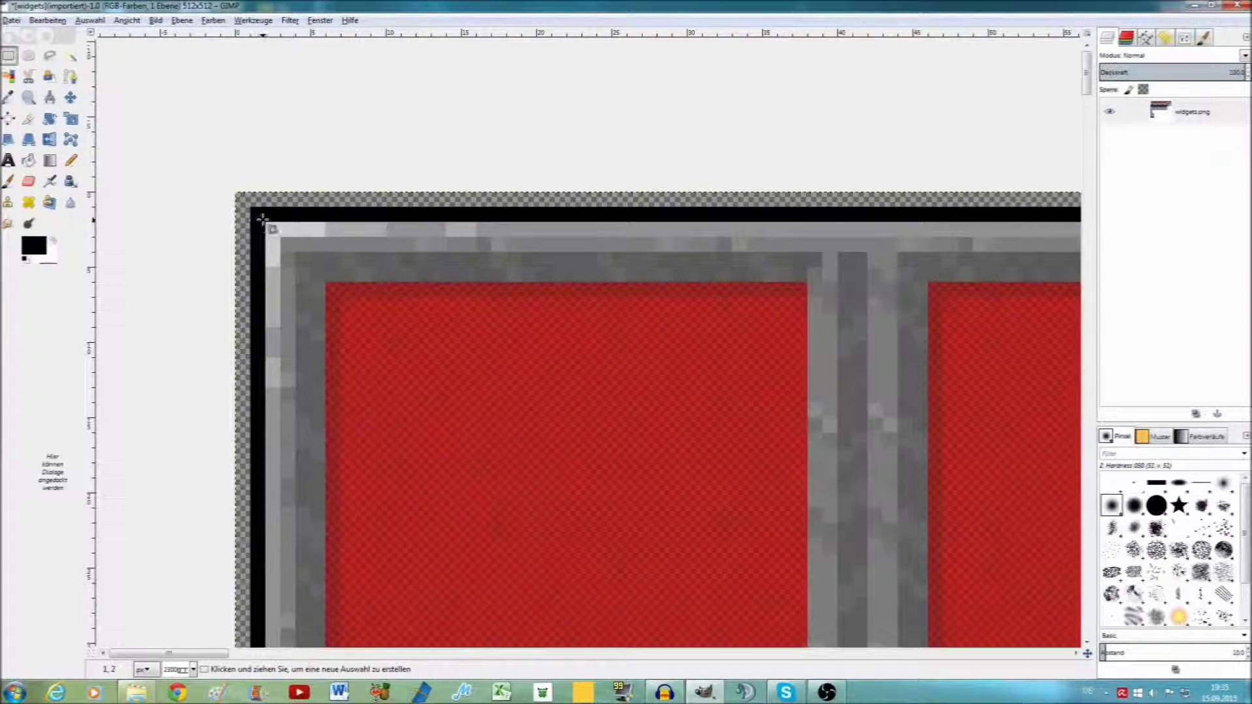
mouse_move(261, 222)
mouse_down()
mouse_move(338, 593)
mouse_move(320, 624)
mouse_up()
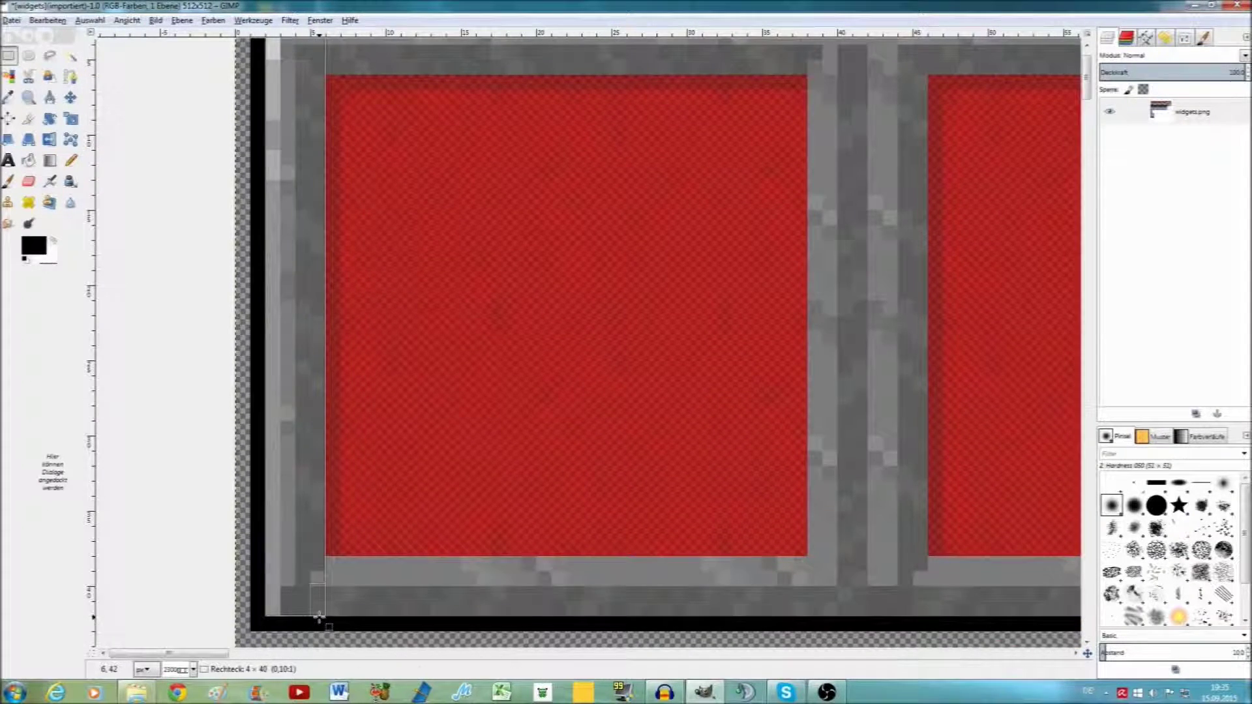
scroll(339, 555, down, 3)
scroll(383, 420, right, 5)
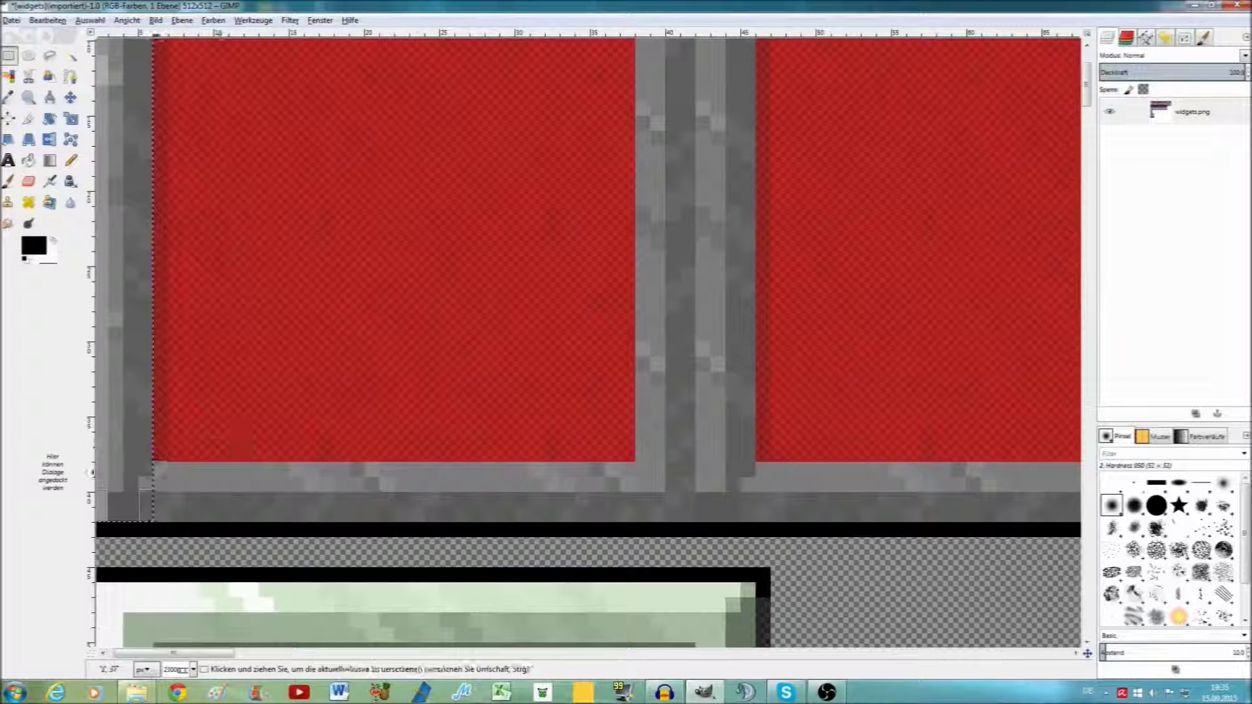
mouse_move(140, 483)
mouse_down()
mouse_move(779, 497)
mouse_move(155, 472)
mouse_up()
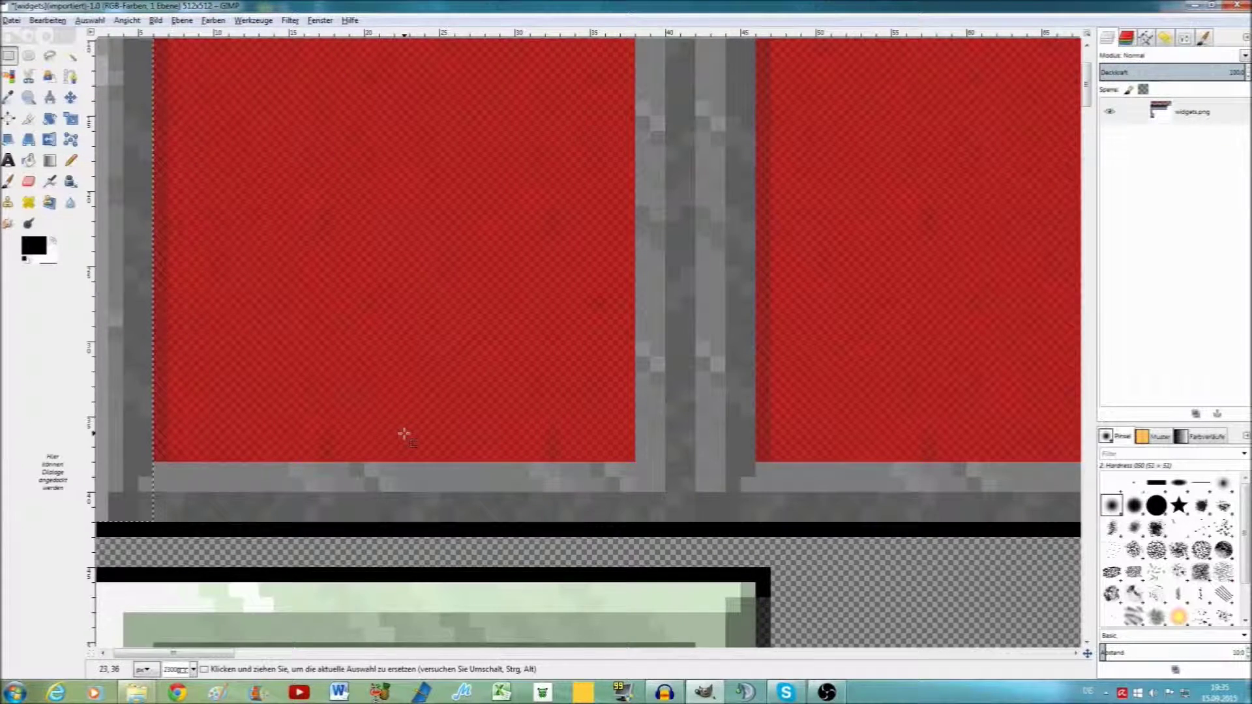
scroll(506, 418, left, 3)
drag(255, 445, 1248, 566)
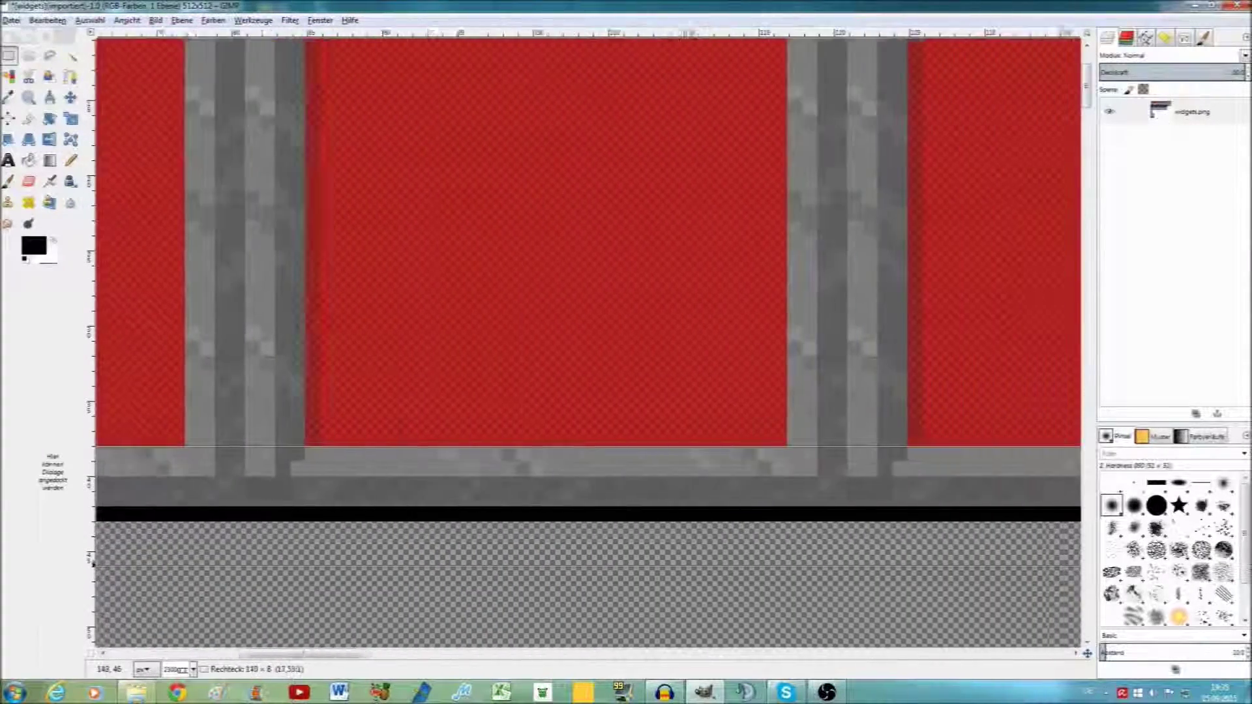
mouse_move(1249, 565)
mouse_down()
mouse_move(1249, 536)
mouse_move(718, 504)
mouse_up()
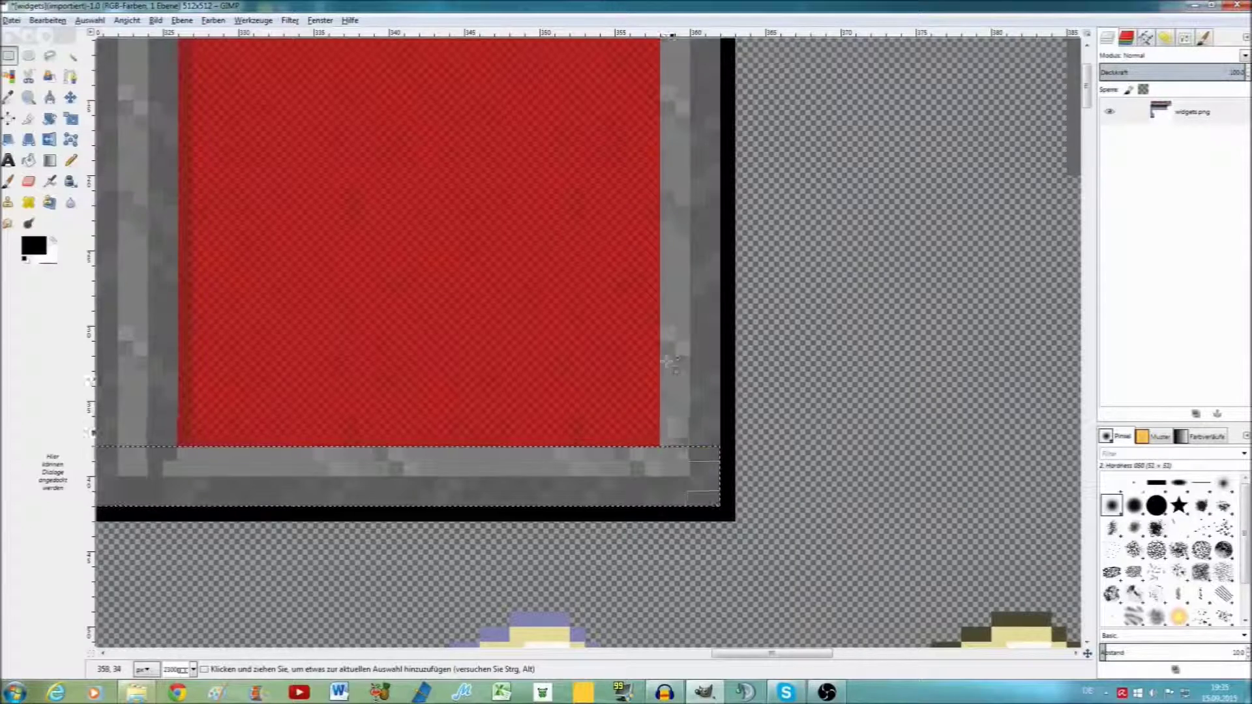
mouse_move(660, 444)
mouse_down()
mouse_move(719, 41)
mouse_move(716, 68)
mouse_up()
Add the hotbar frame's top grey strip to the selection
drag(656, 125, 96, 97)
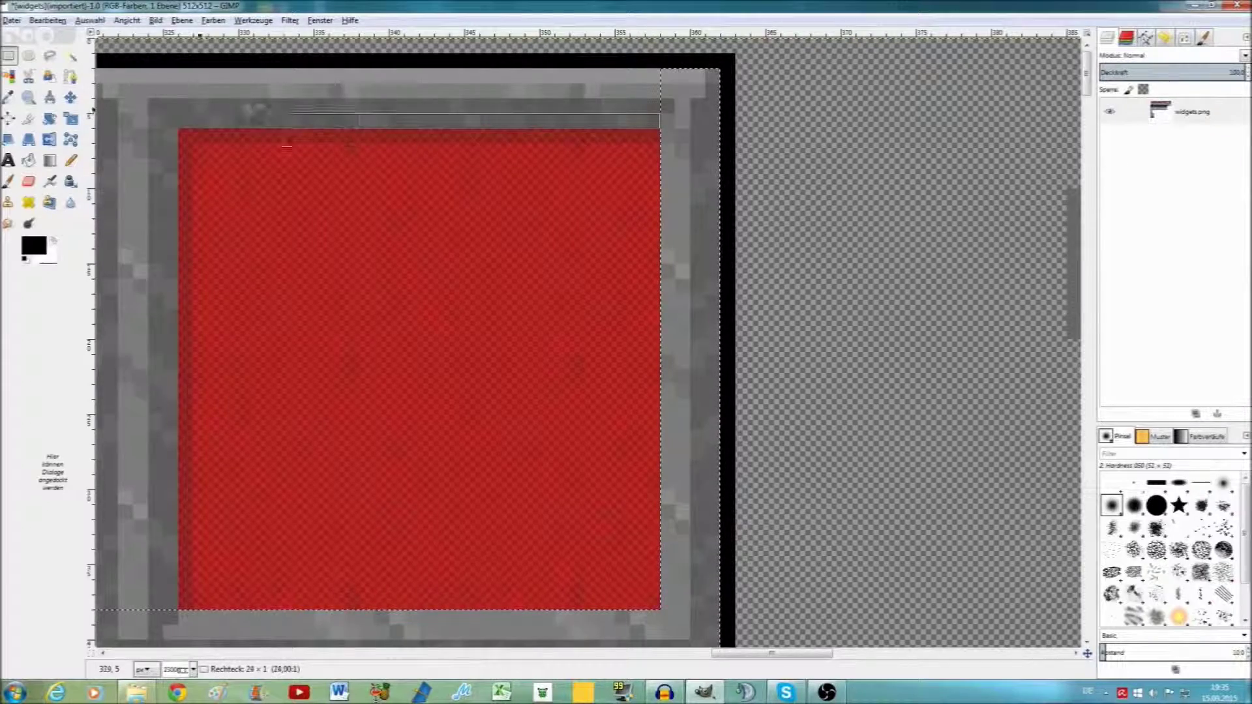
scroll(587, 365, left, 5)
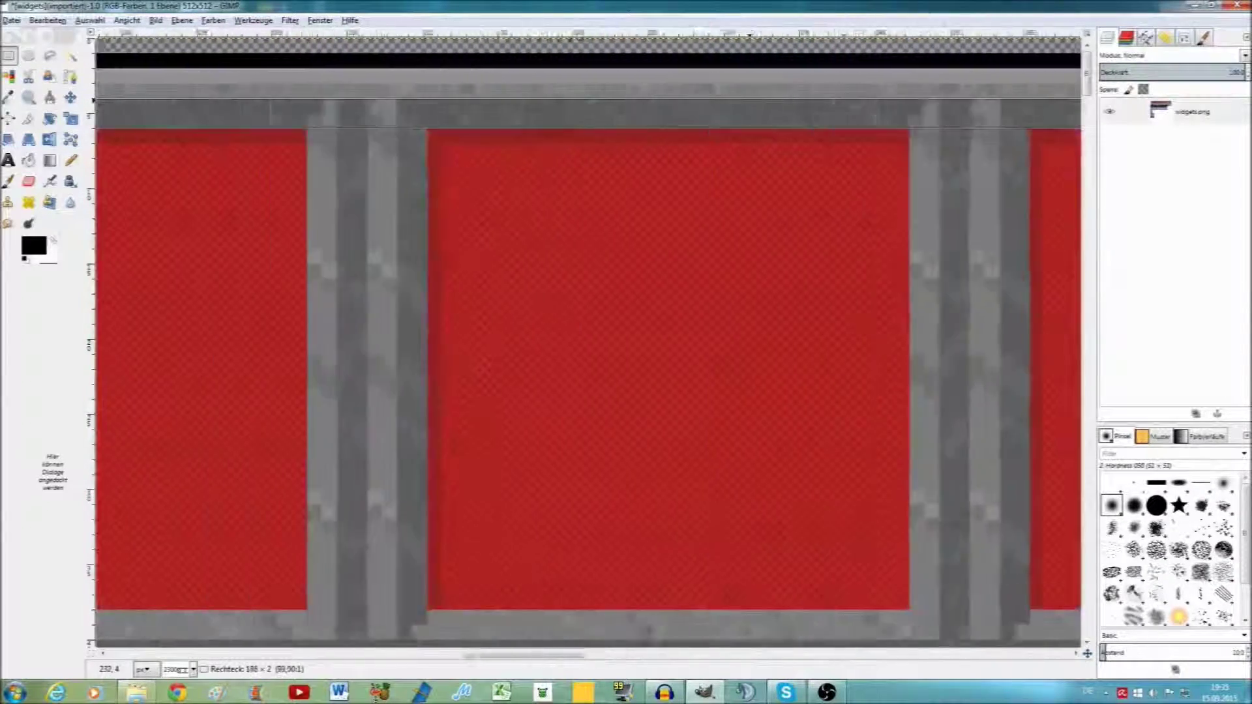
scroll(586, 365, left, 5)
scroll(587, 365, left, 5)
scroll(587, 365, left, 5)
scroll(587, 339, left, 3)
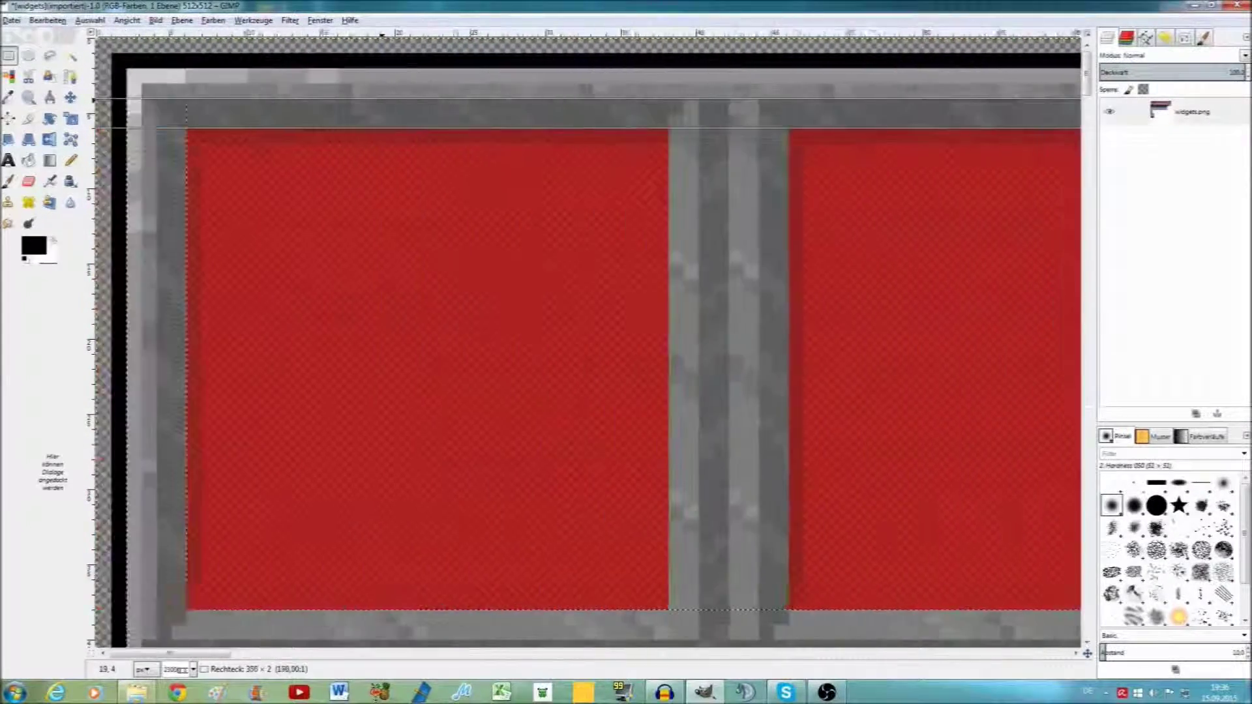
drag(139, 77, 141, 78)
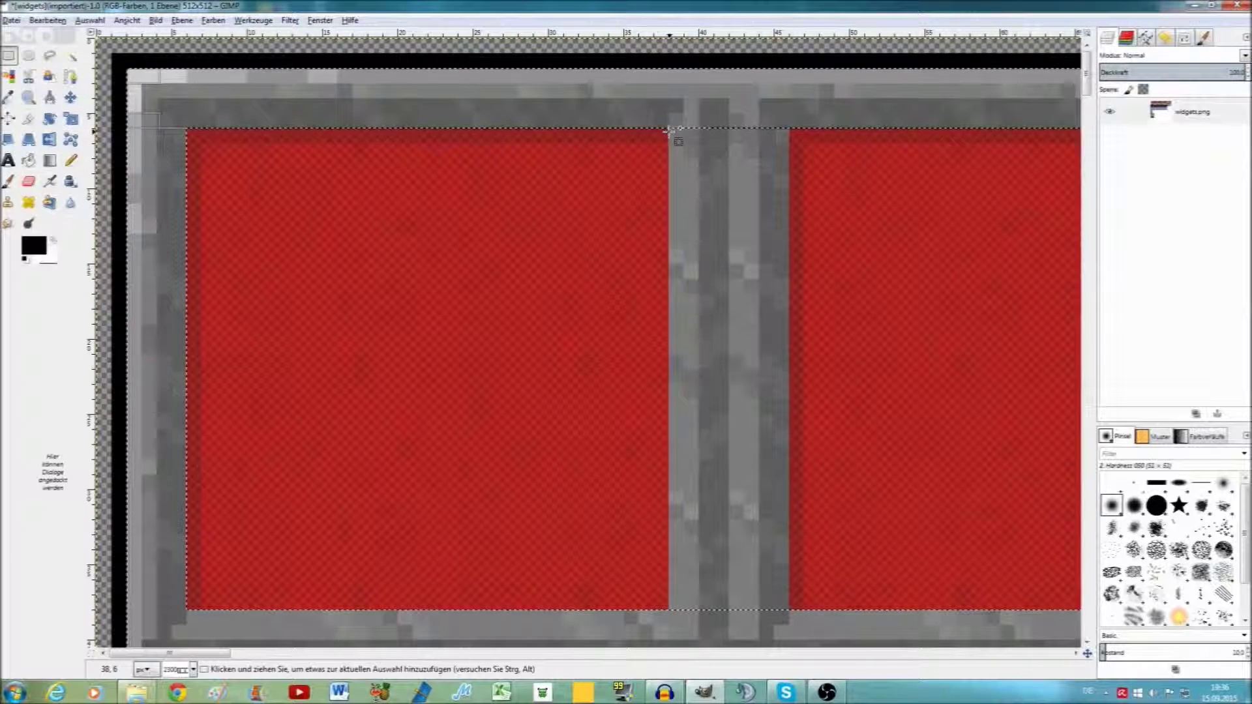
Add the first several grey dividers between the red slots to the selection
drag(670, 128, 790, 610)
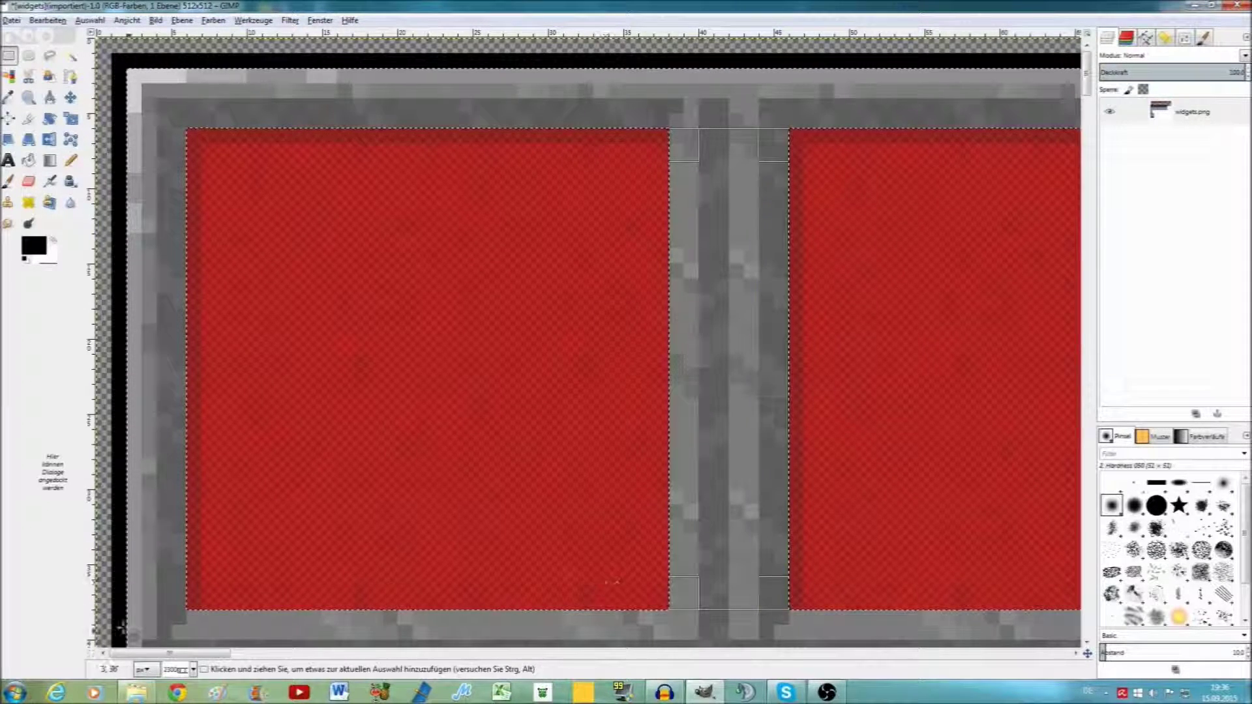
drag(164, 652, 254, 653)
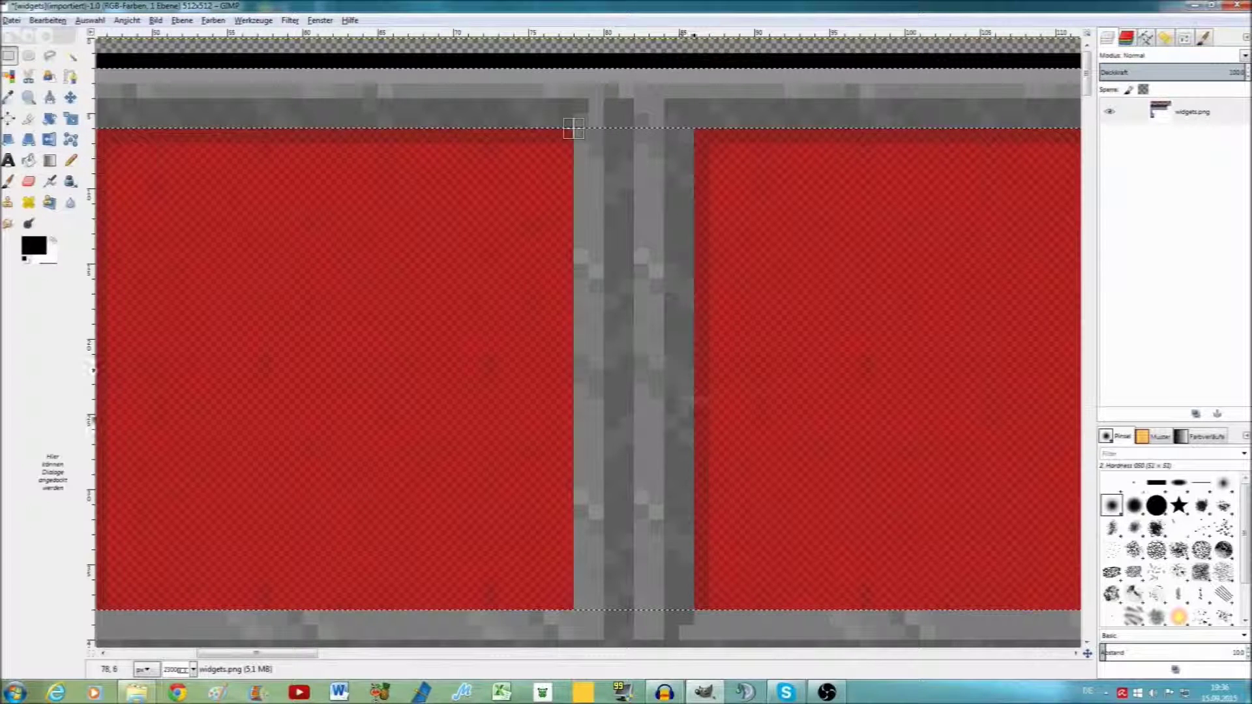
mouse_move(574, 129)
mouse_down()
mouse_move(708, 504)
mouse_move(718, 595)
mouse_move(692, 612)
mouse_up()
scroll(126, 495, right, 5)
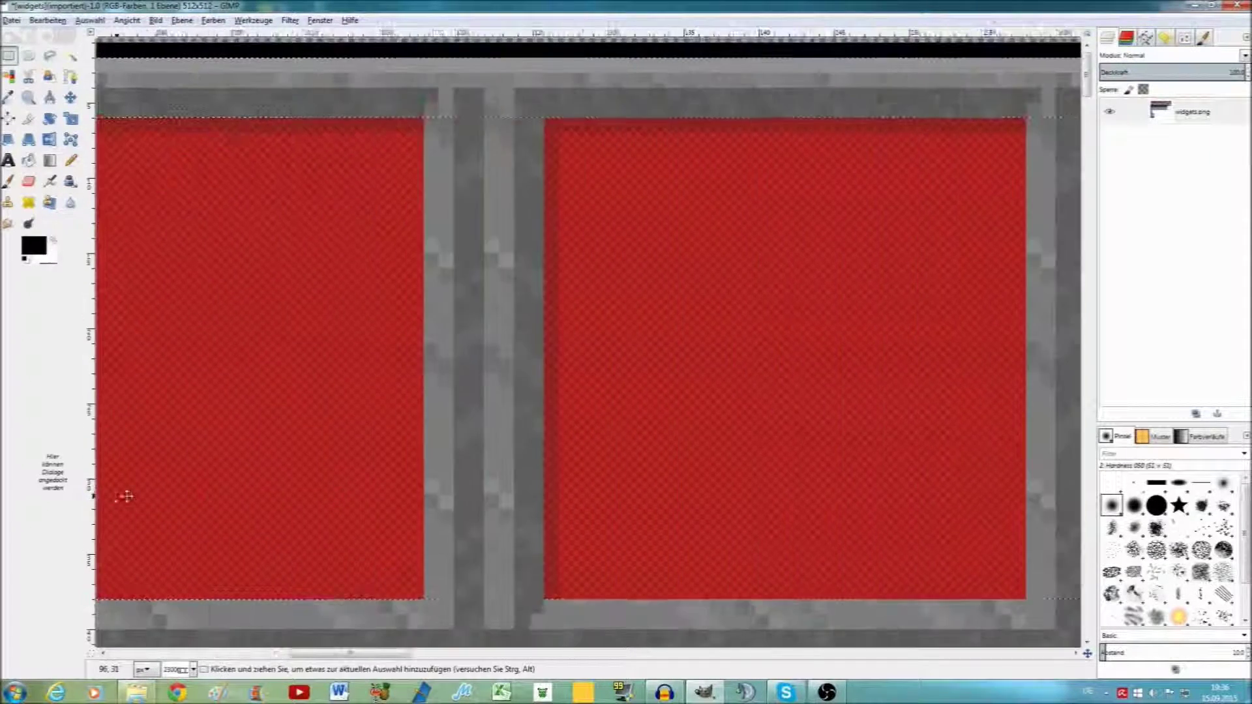
drag(423, 119, 538, 595)
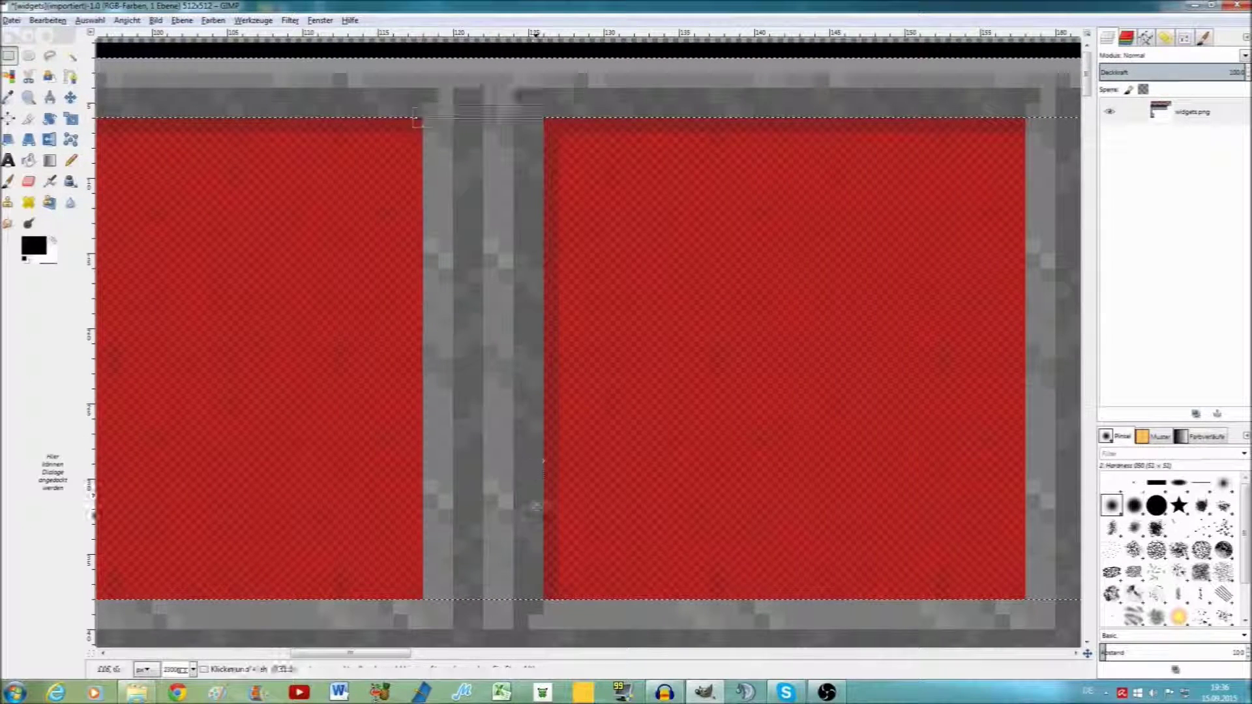
scroll(672, 488, right, 3)
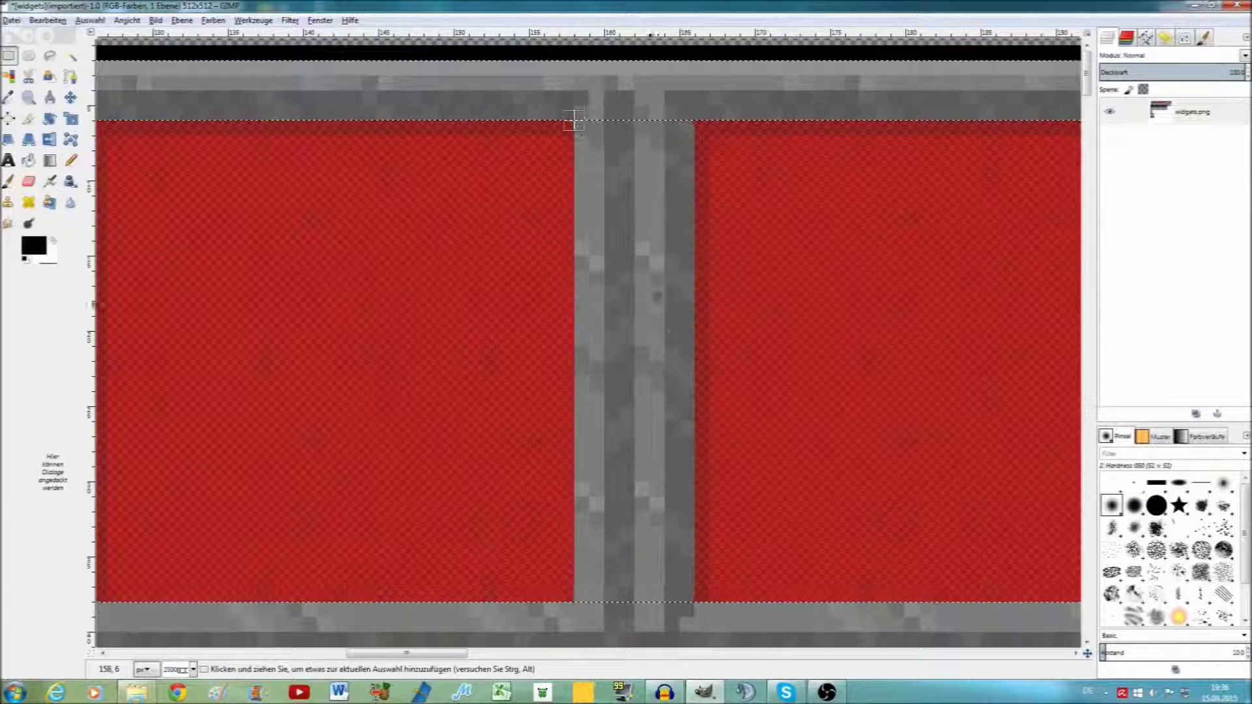
drag(575, 121, 693, 600)
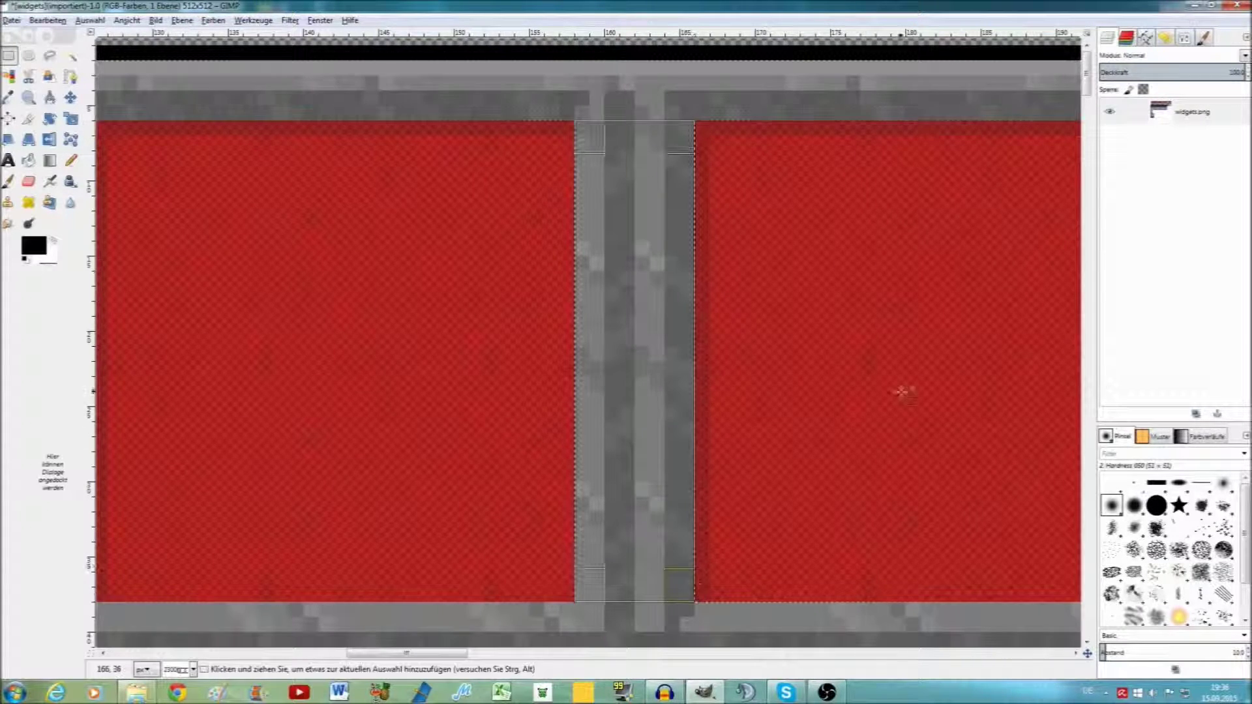
scroll(410, 366, right, 3)
scroll(240, 348, right, 2)
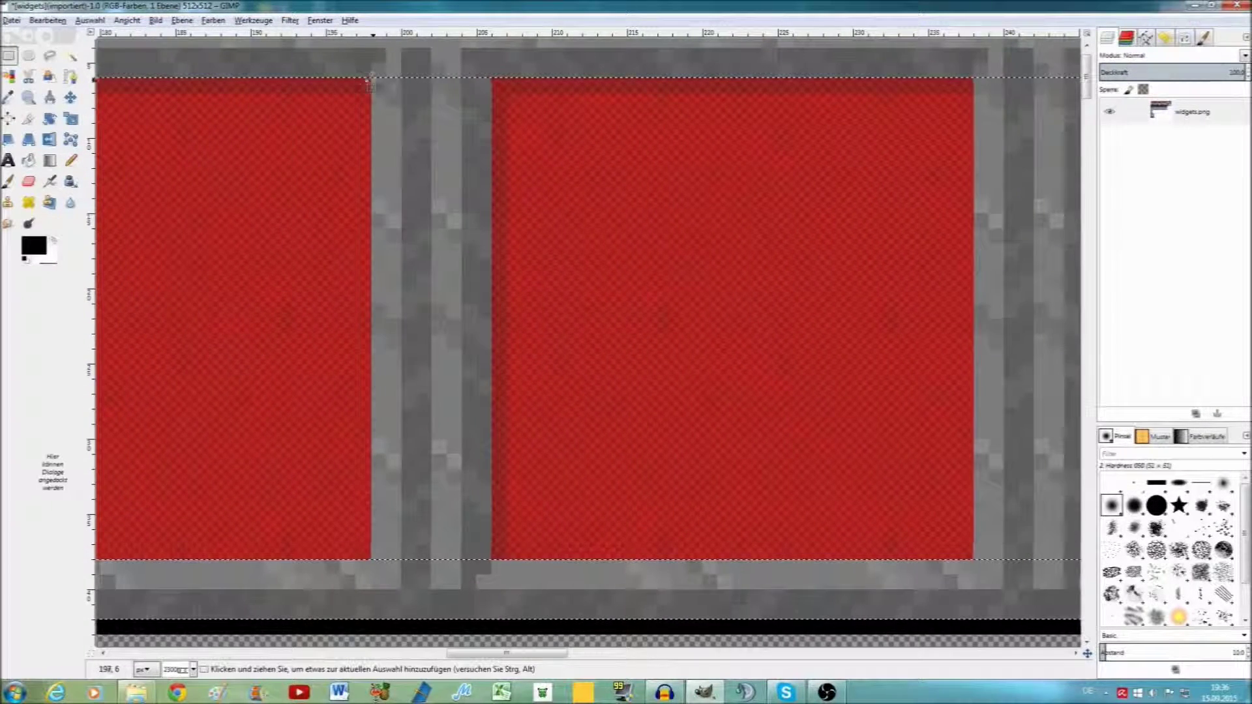
drag(372, 79, 488, 559)
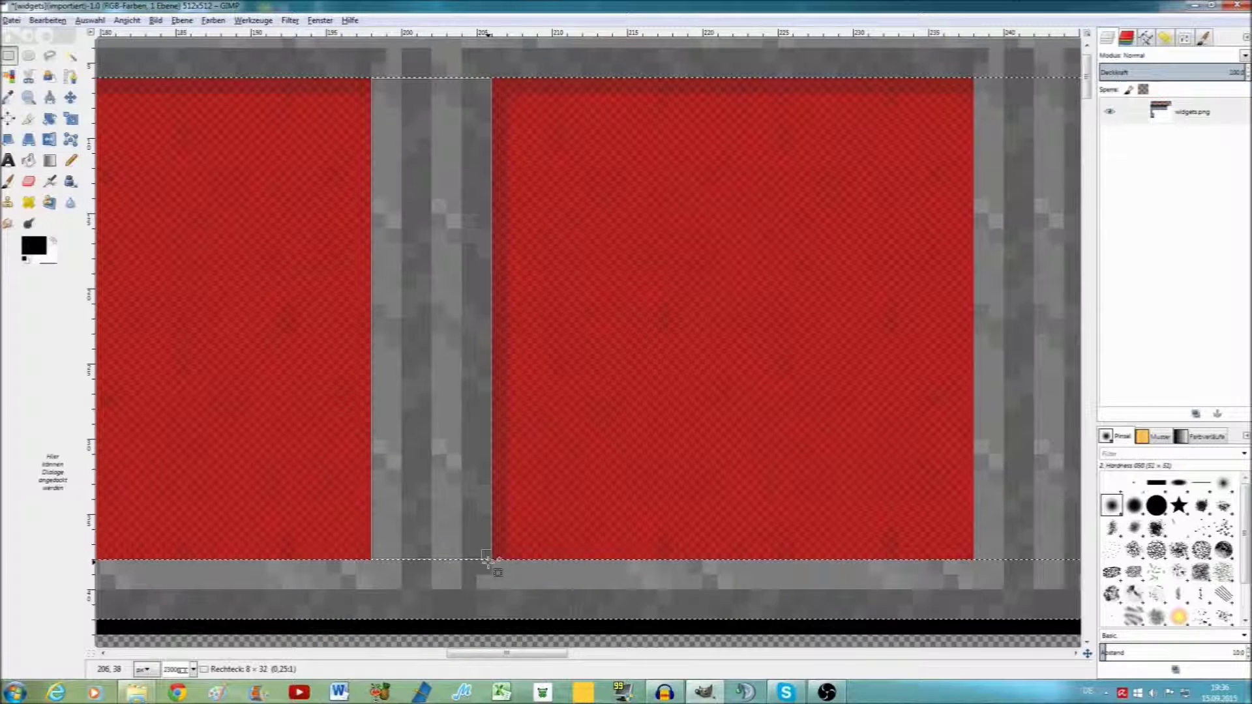
Add the last grey dividers to the selection and check the whole hotbar
scroll(481, 302, down, 3)
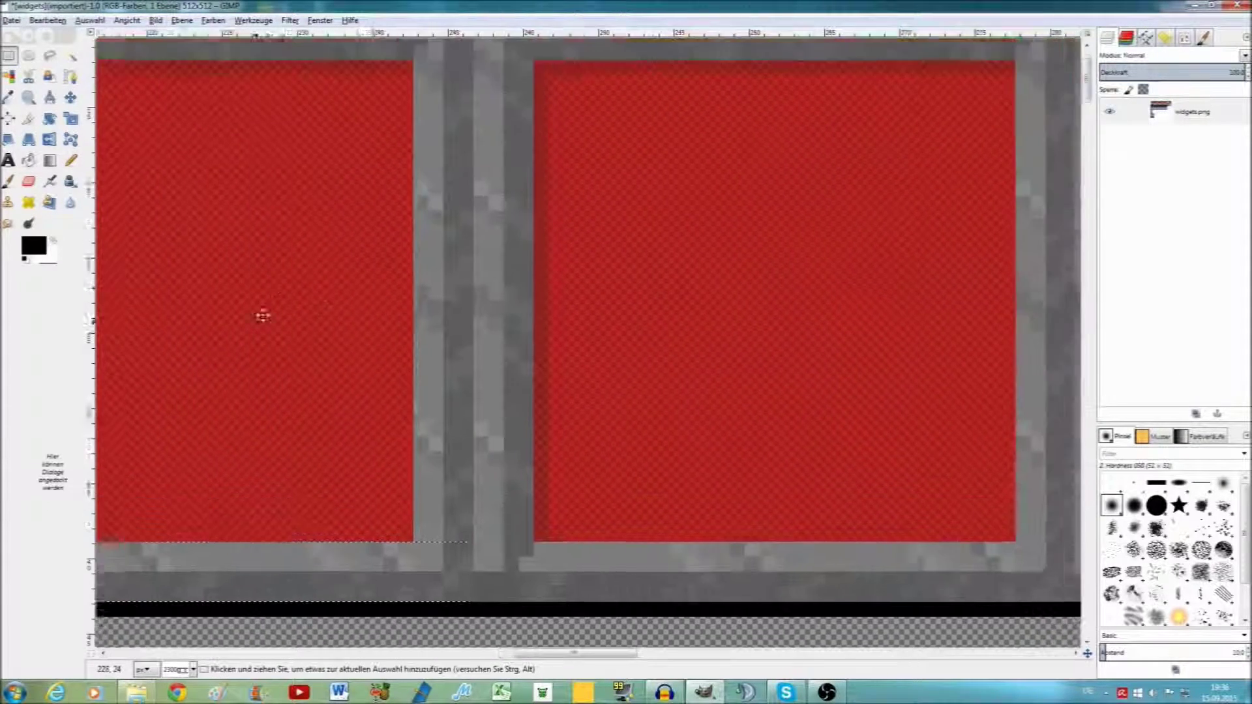
scroll(261, 313, right, 4)
mouse_move(371, 118)
mouse_down()
mouse_move(466, 368)
mouse_move(495, 560)
mouse_up()
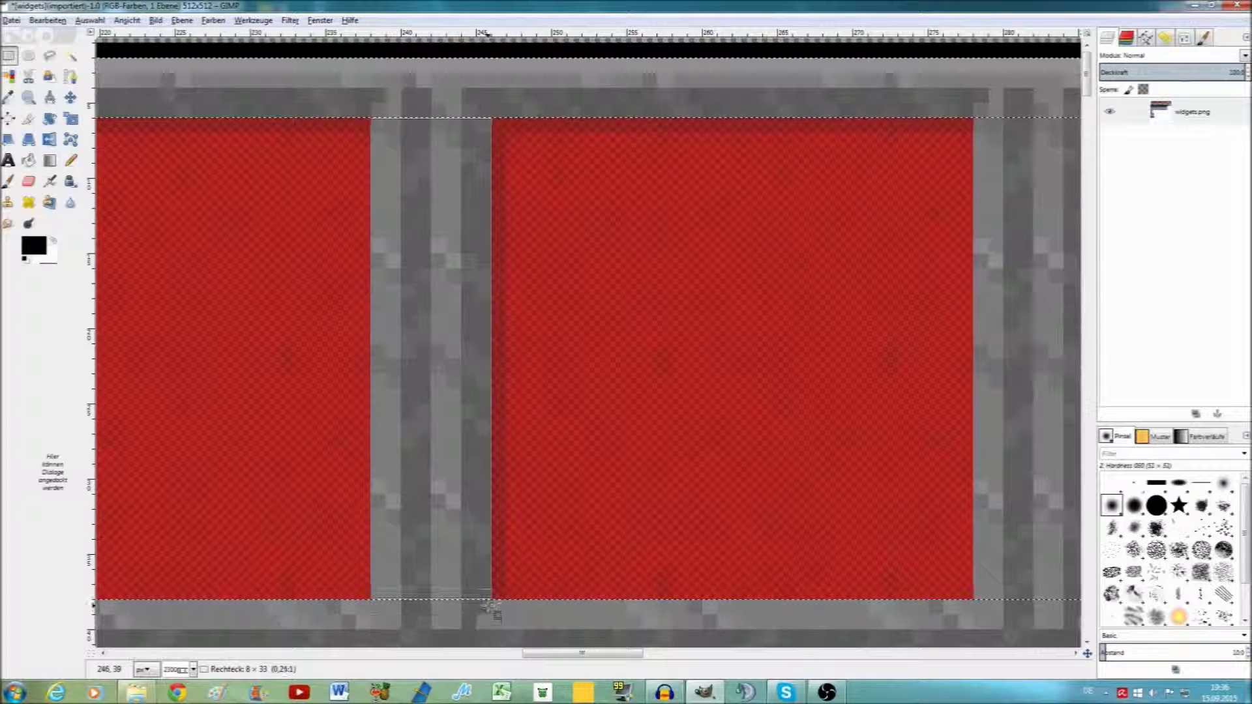
drag(488, 606, 489, 606)
scroll(671, 460, right, 5)
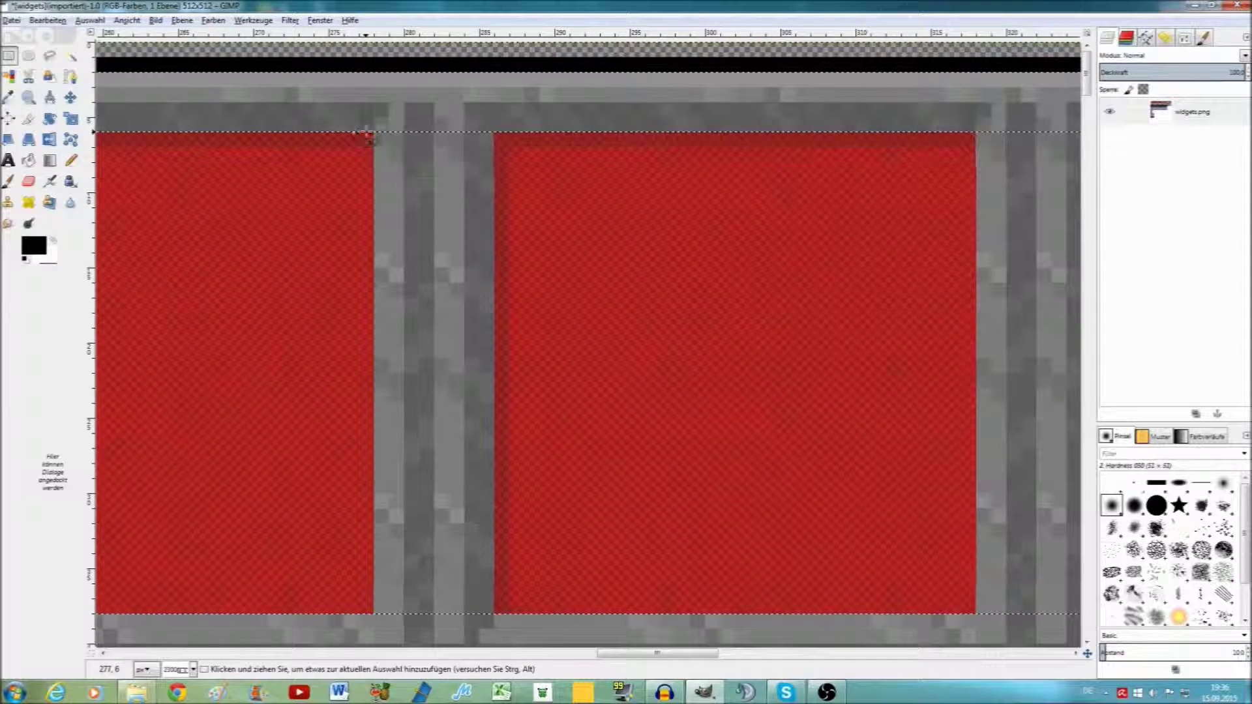
drag(374, 133, 489, 613)
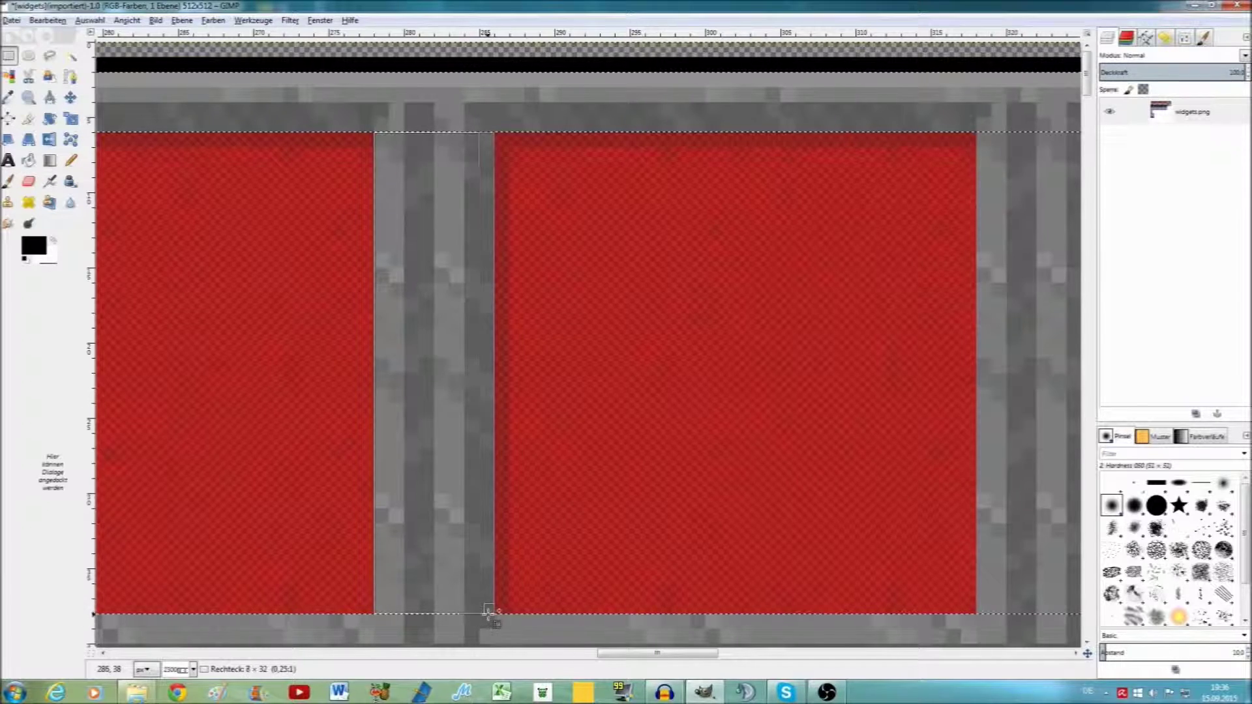
scroll(391, 326, right, 4)
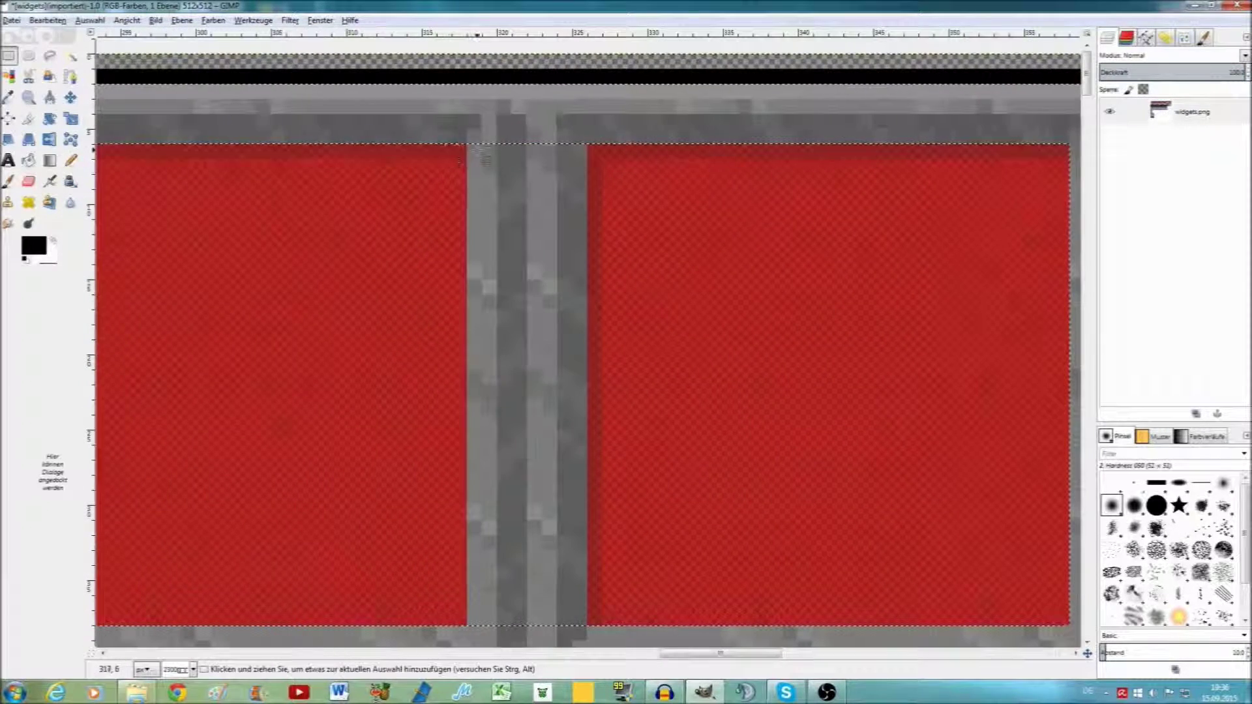
drag(470, 142, 586, 625)
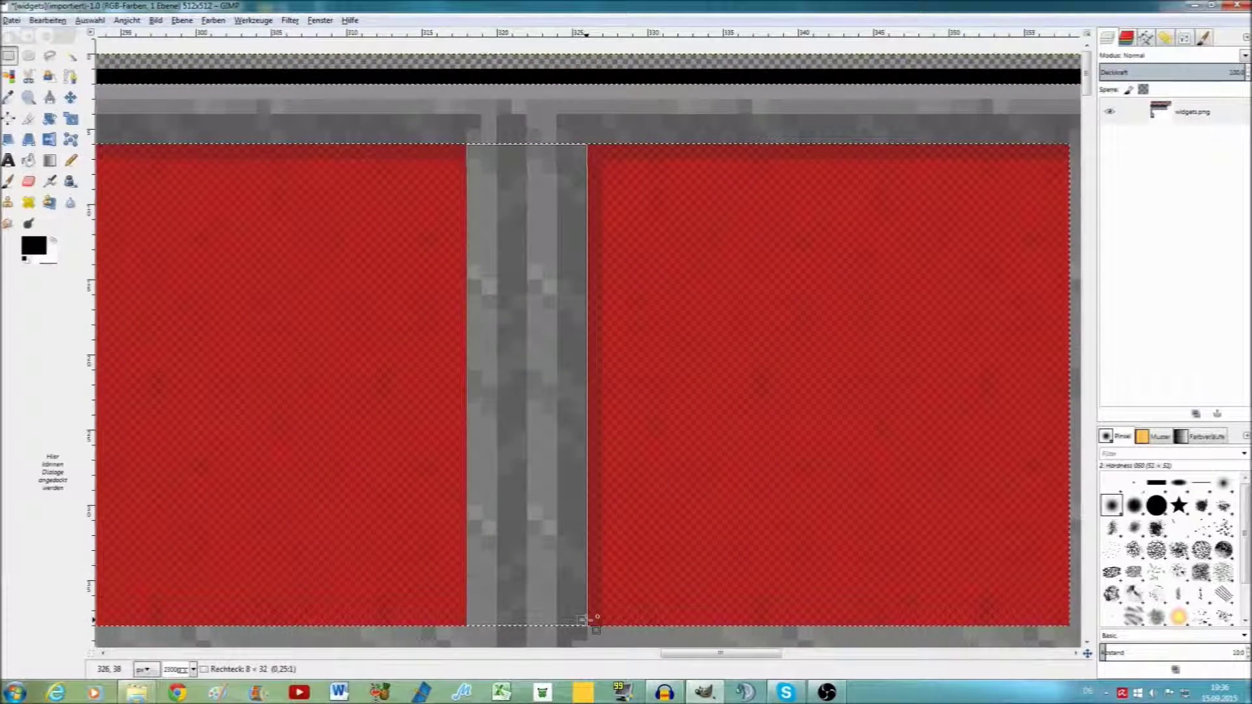
scroll(245, 373, down, 2)
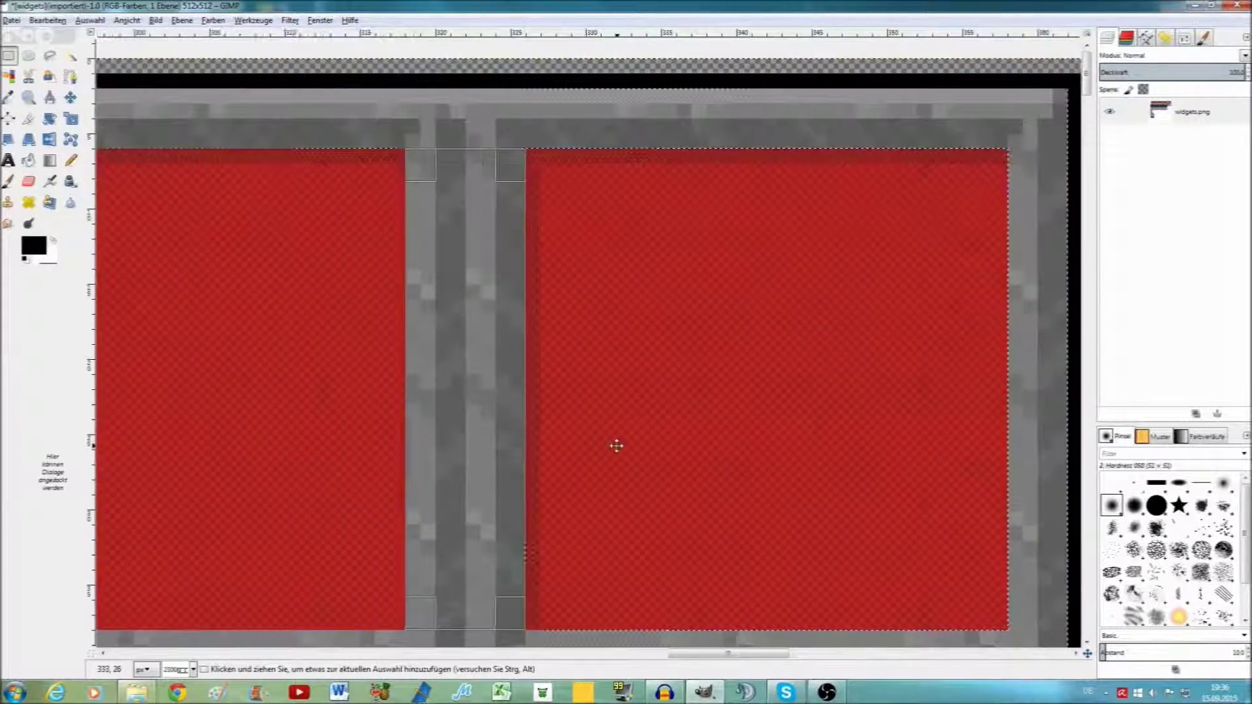
scroll(245, 373, down, 5)
scroll(561, 372, up, 2)
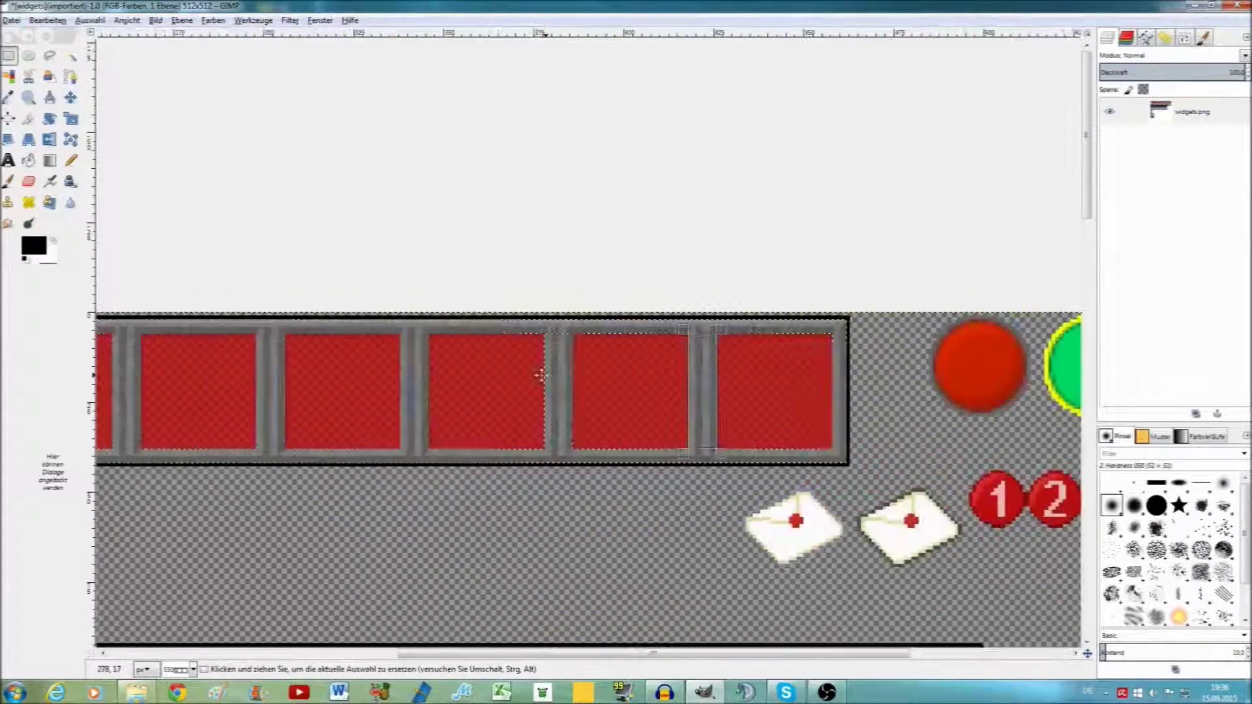
scroll(678, 375, down, 3)
scroll(678, 375, up, 1)
Colorize the selected frame and dividers with high lightness and a purple-shifted hue, giving a pale tint
scroll(466, 335, left, 2)
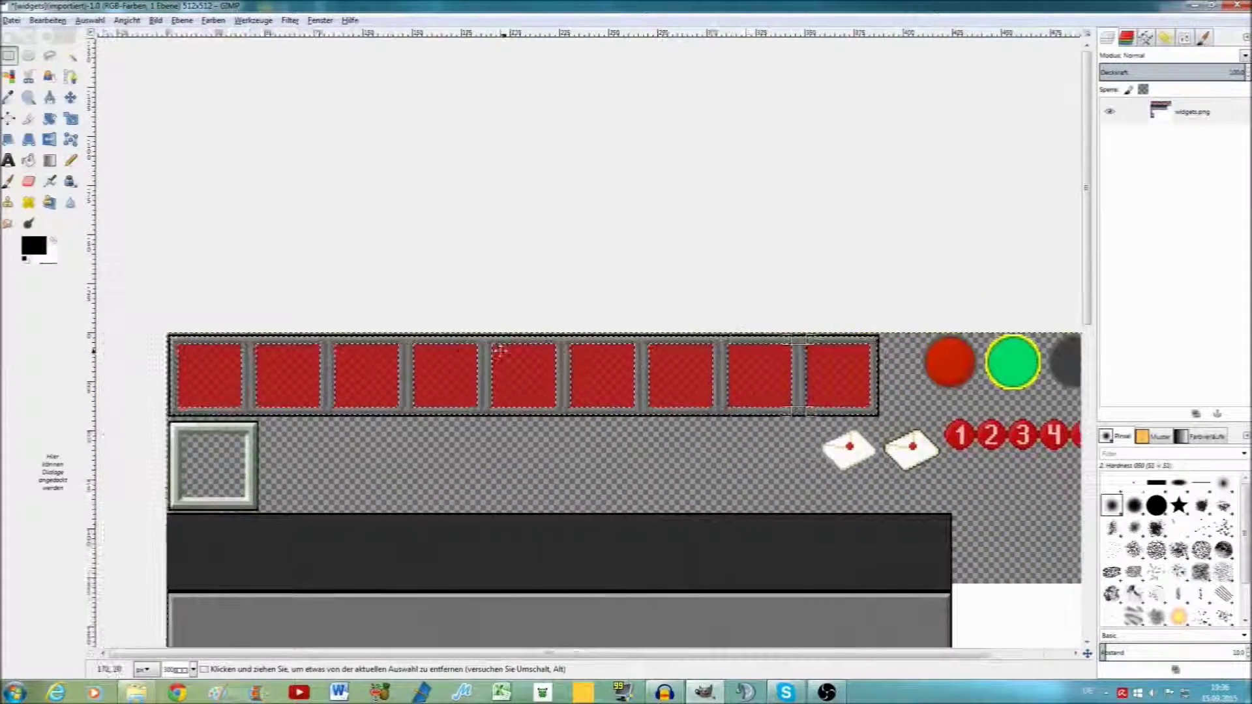
click(213, 21)
click(241, 69)
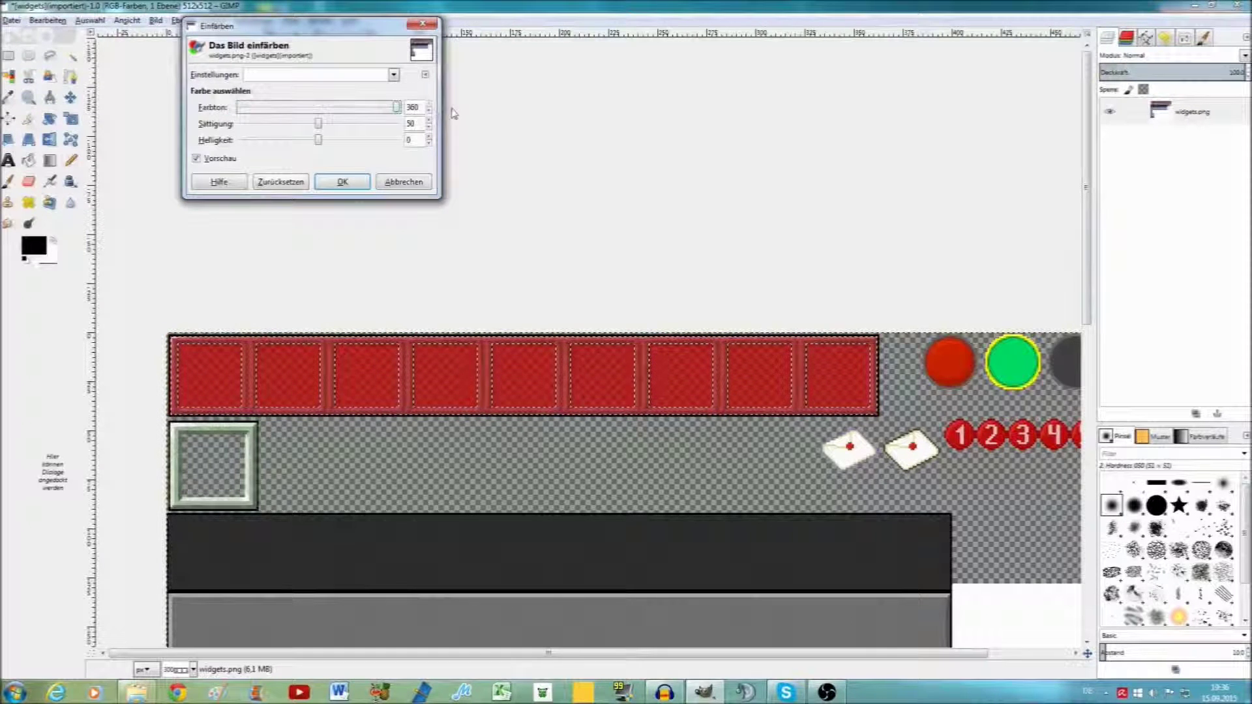
drag(318, 143, 503, 141)
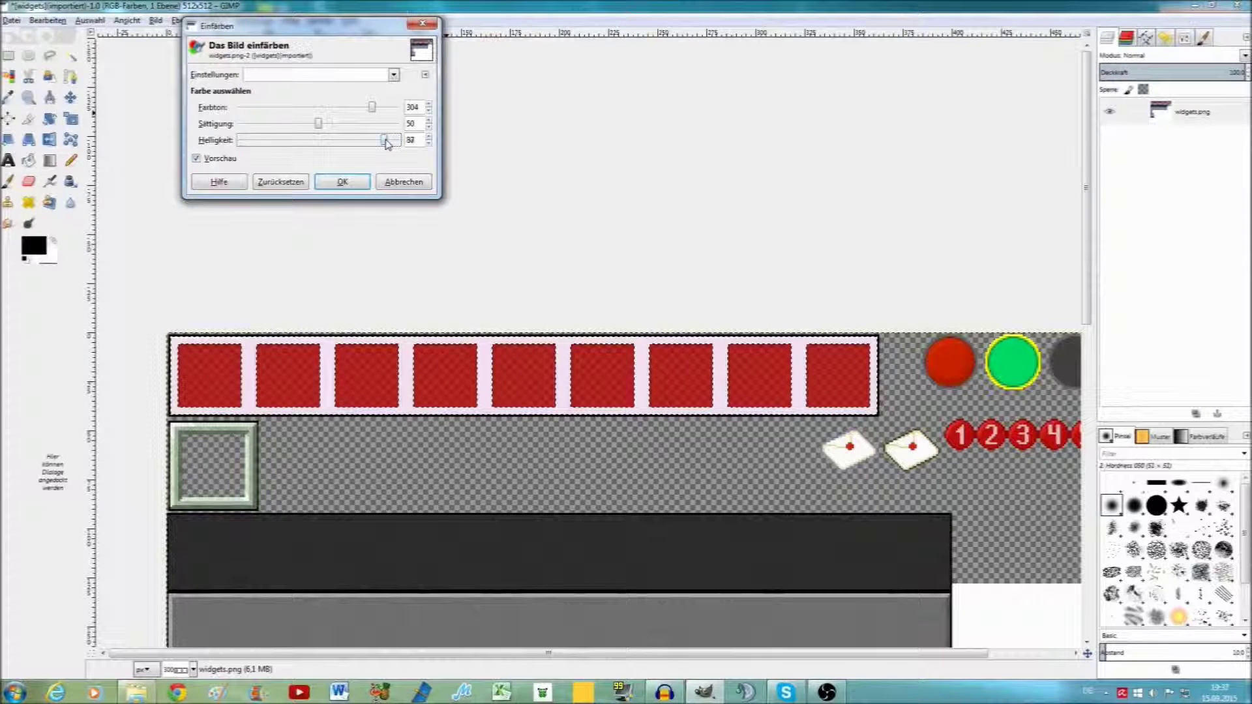
mouse_move(371, 108)
mouse_down()
mouse_move(330, 143)
mouse_move(339, 106)
mouse_up()
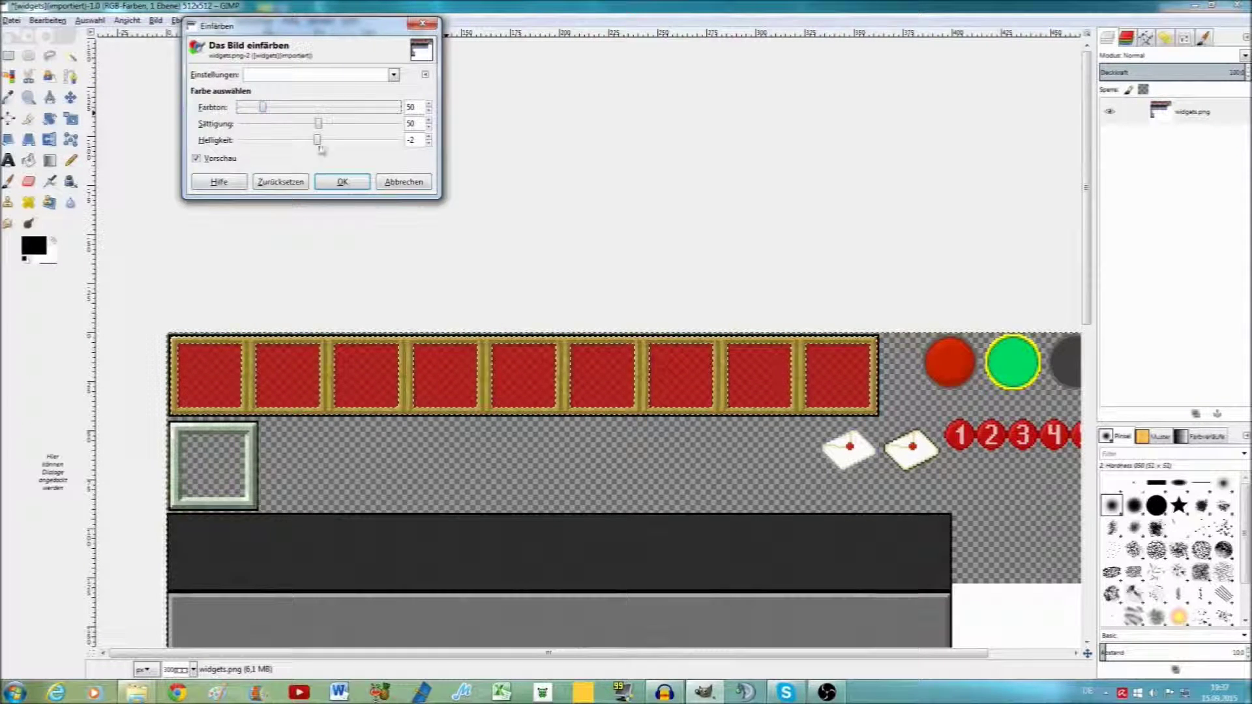
drag(319, 147, 328, 148)
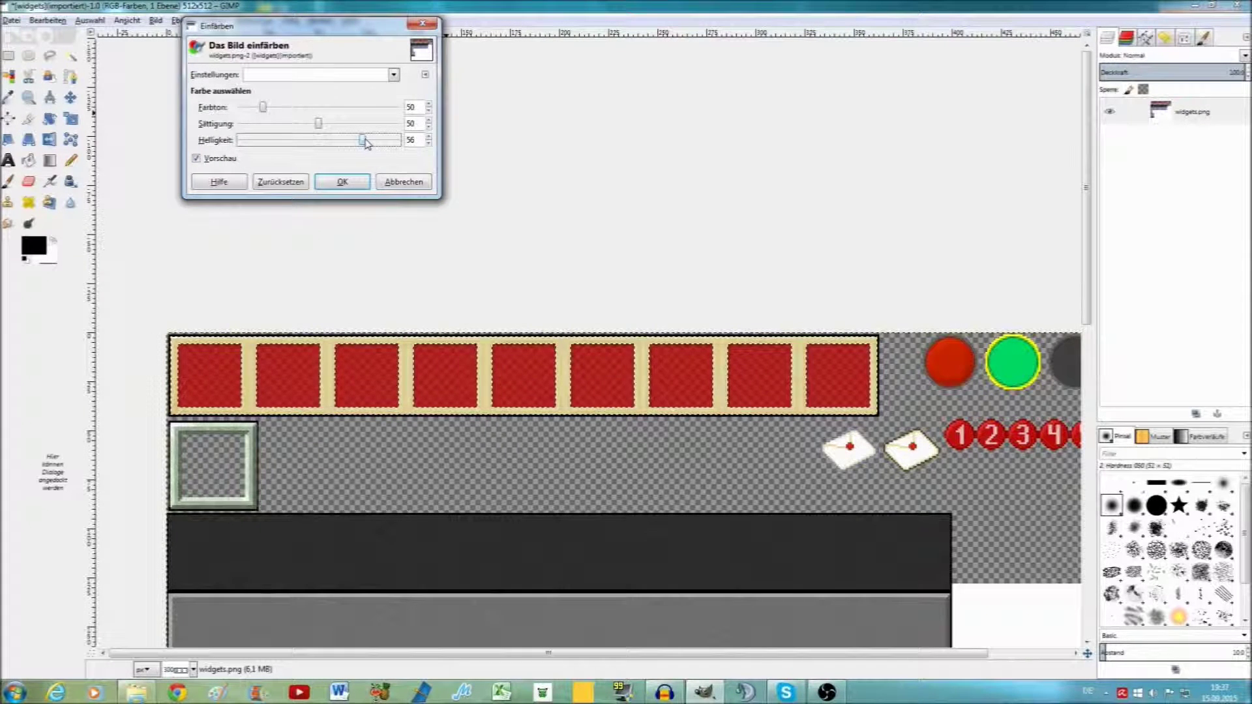
click(354, 181)
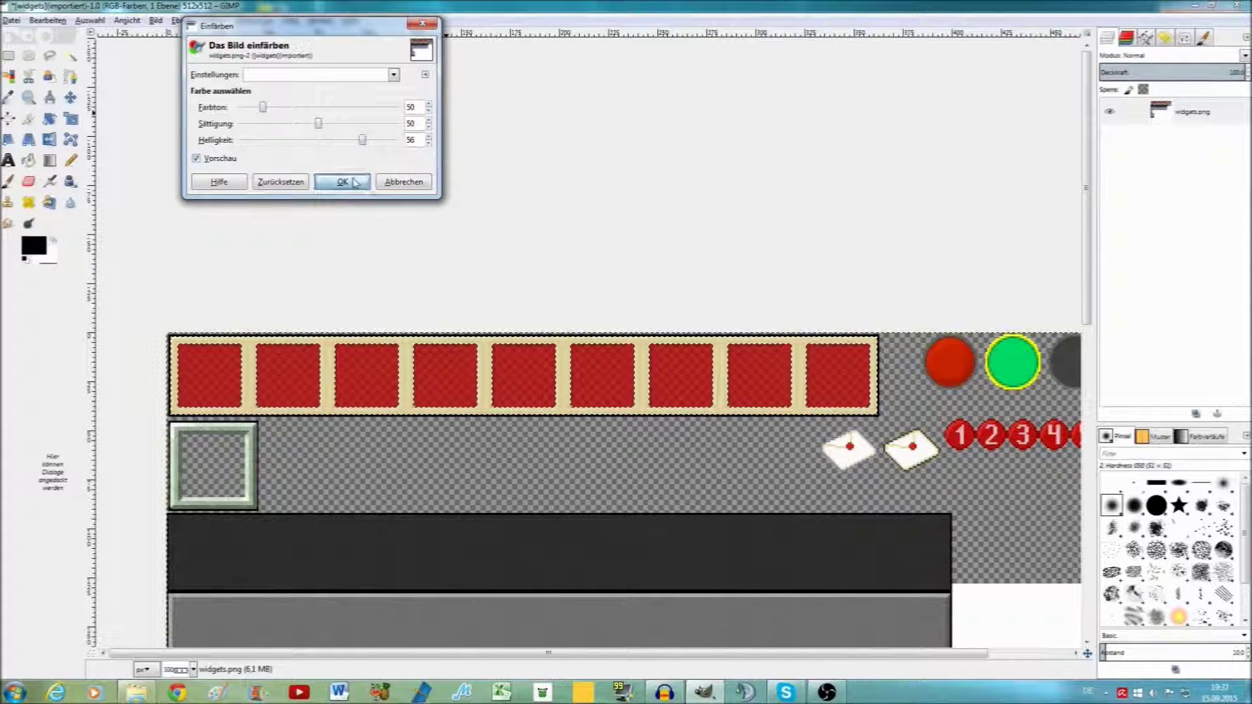
Clear the selection, zoom in, and switch to the Pencil tool to set its size
click(90, 20)
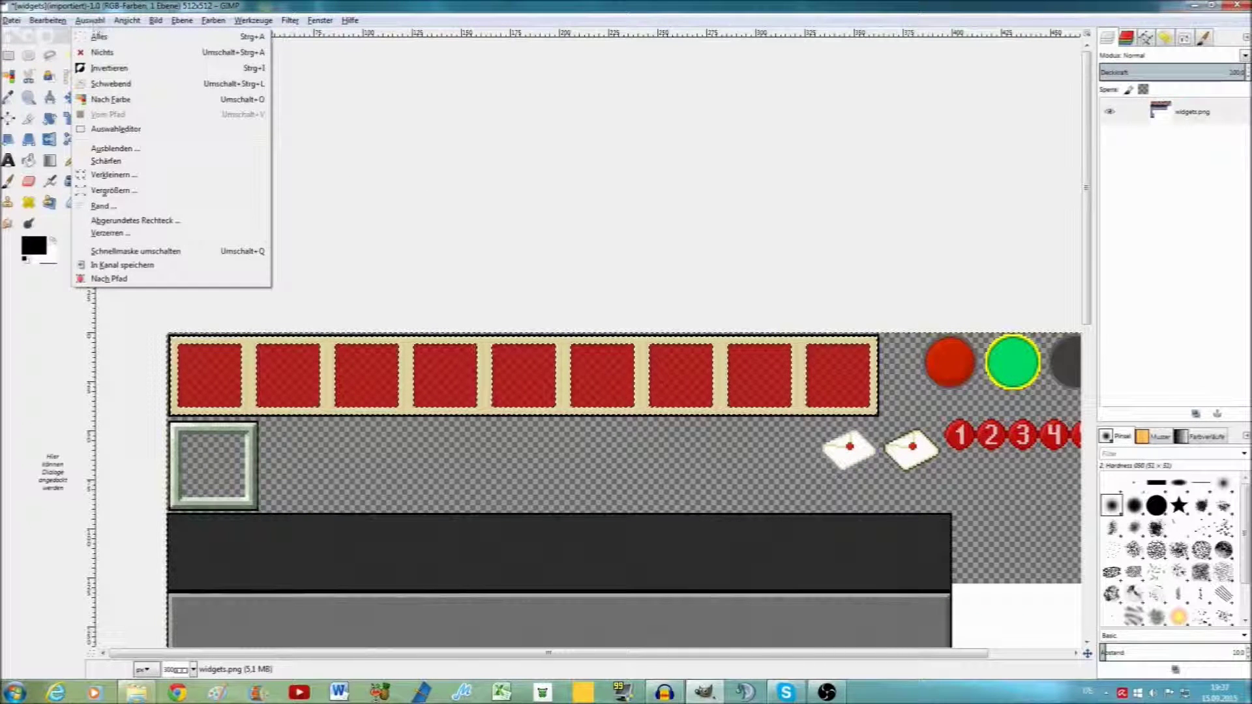
click(104, 52)
scroll(258, 365, up, 5)
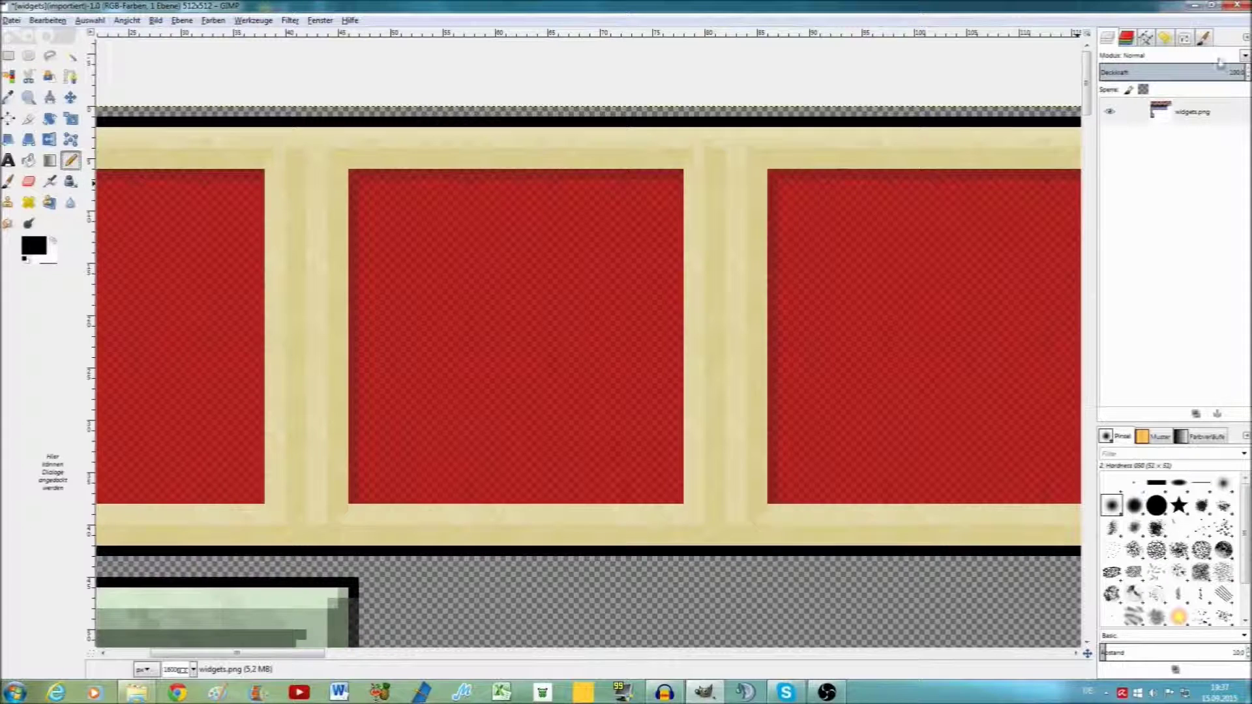
click(1205, 37)
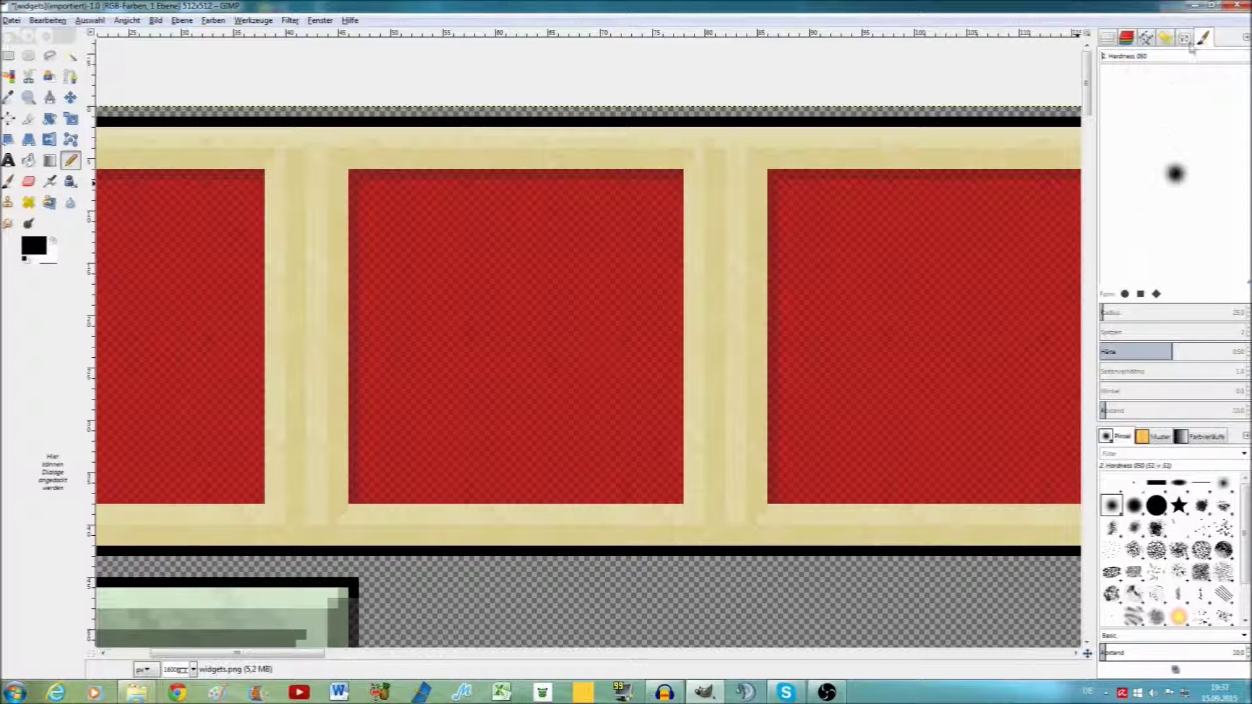
double_click(71, 160)
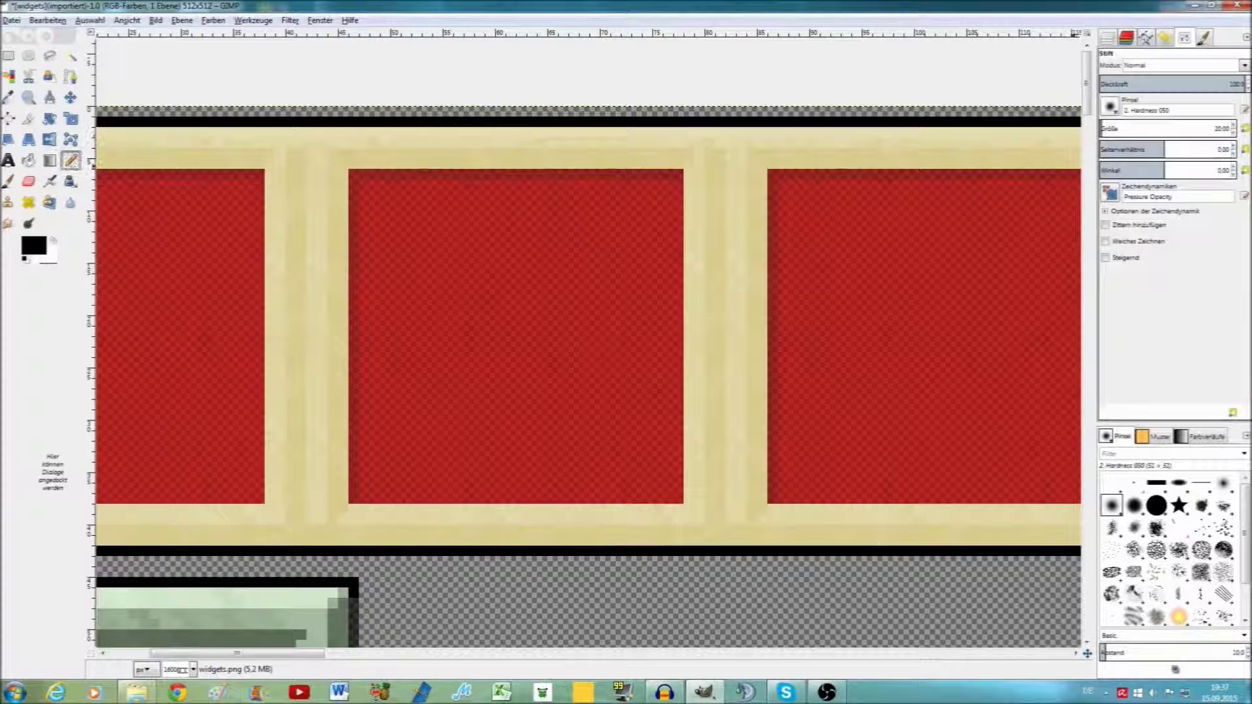
triple_click(1210, 130)
Set the pencil size to 1 and draw the middle slot's black left border
text(1)
key(Return)
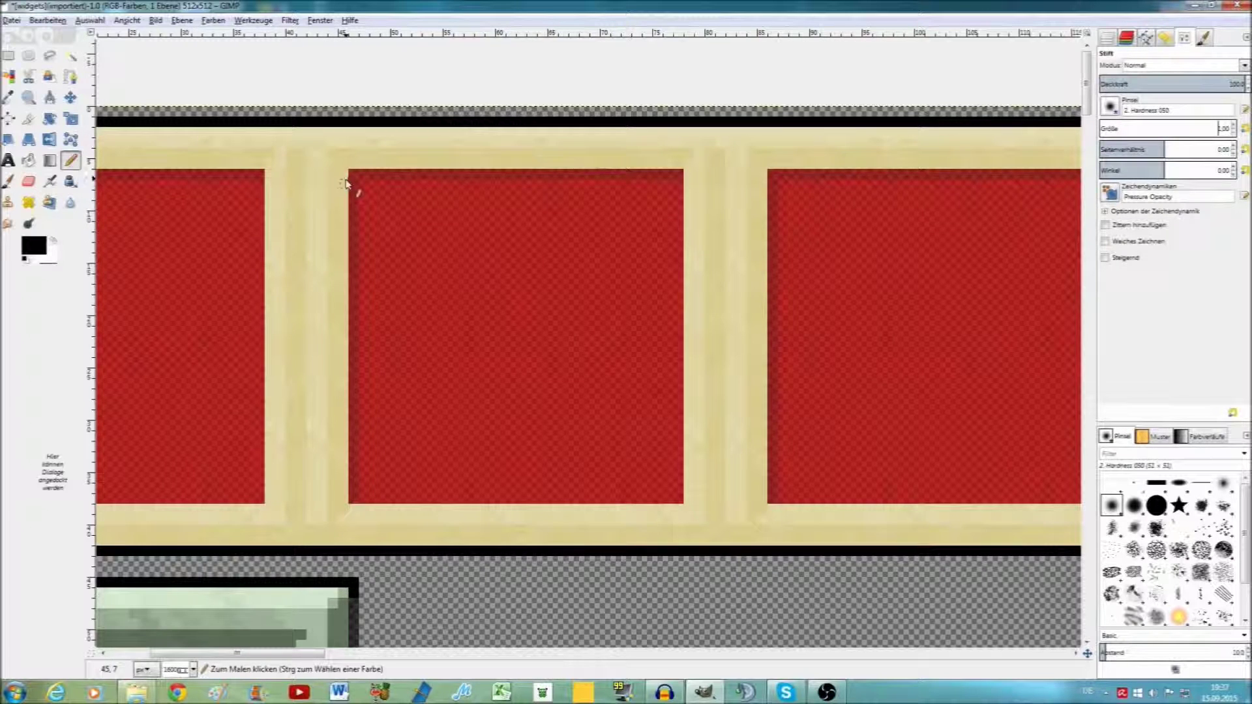
drag(345, 179, 344, 277)
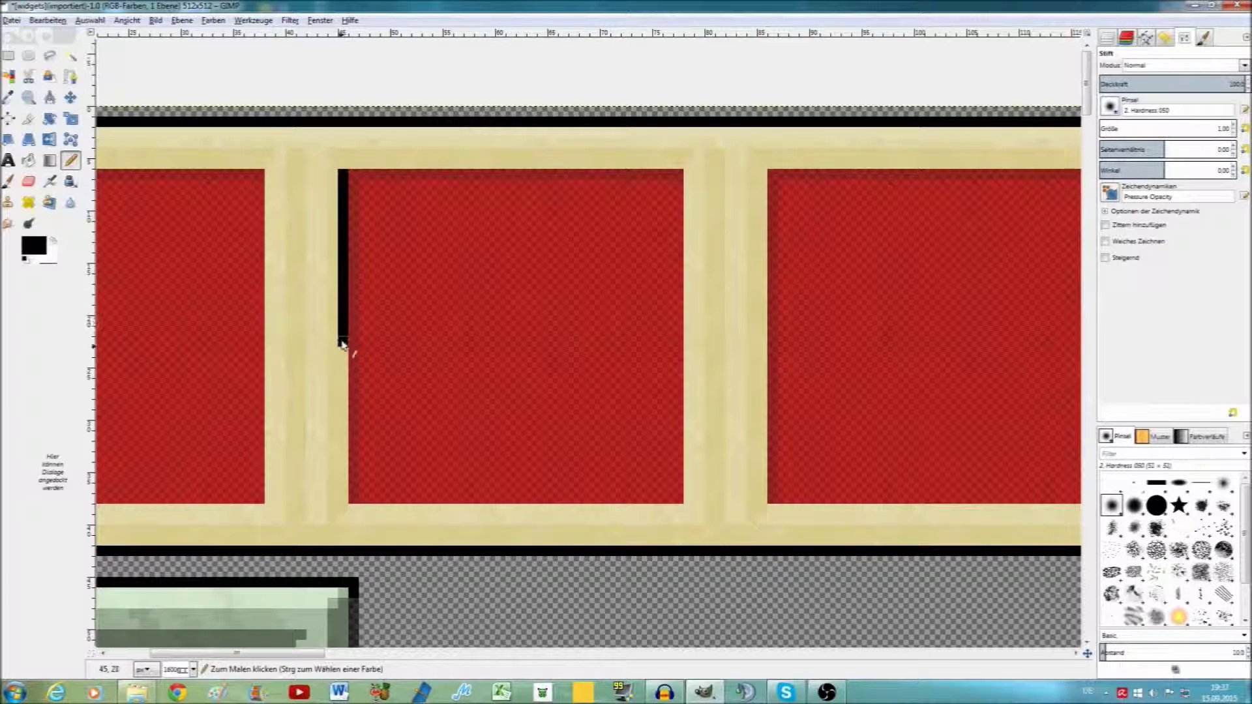
key(ctrl+z)
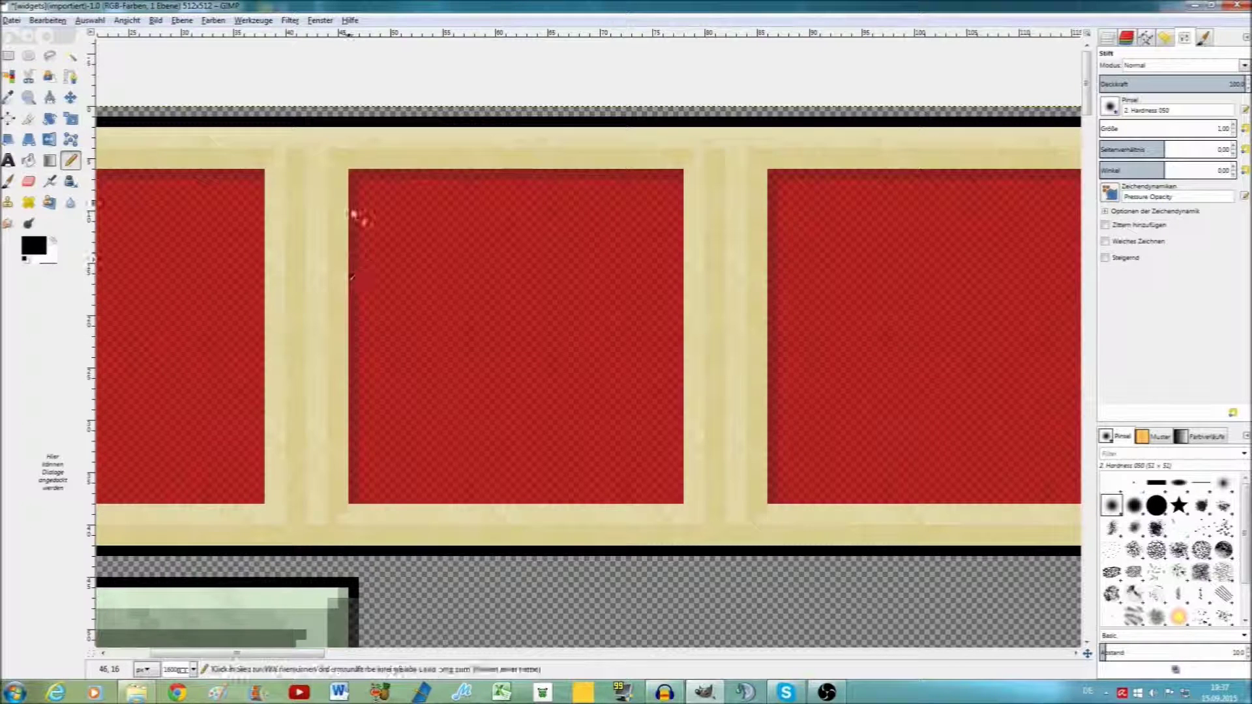
drag(345, 217, 346, 264)
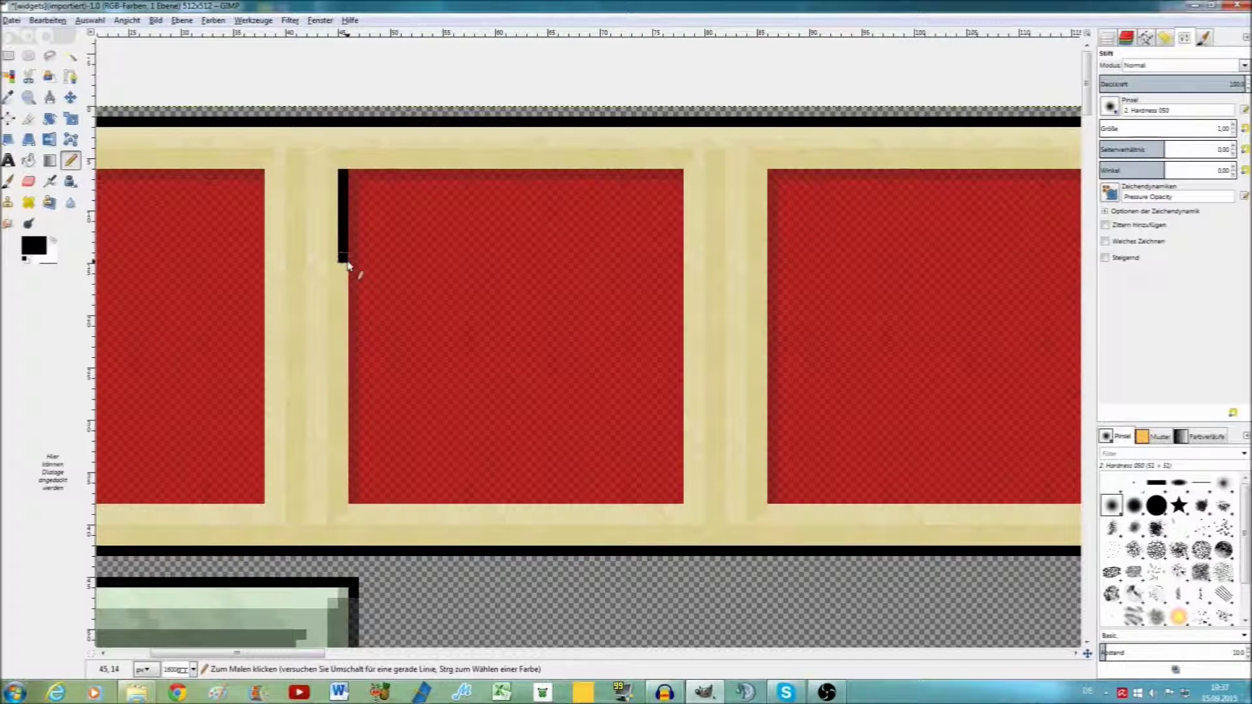
key(ctrl+z)
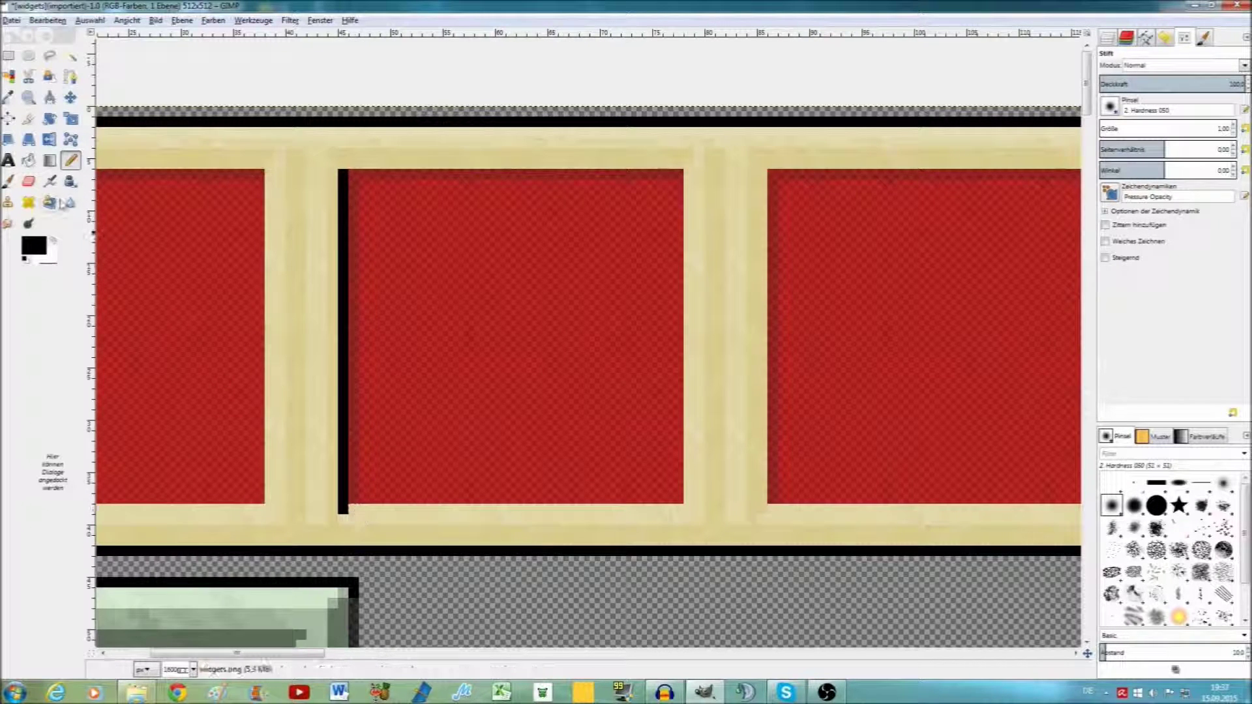
Draw a black line along the middle slot's bottom edge, undoing overshoots
drag(356, 511, 637, 510)
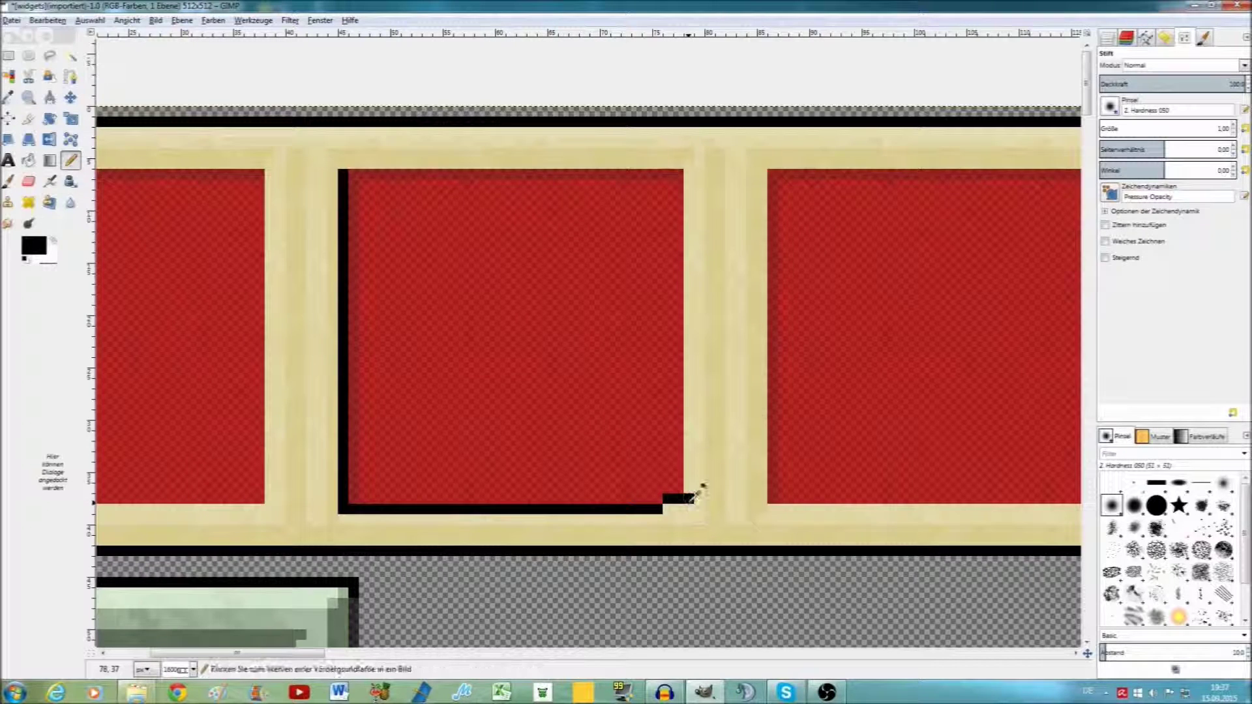
key(ctrl+z)
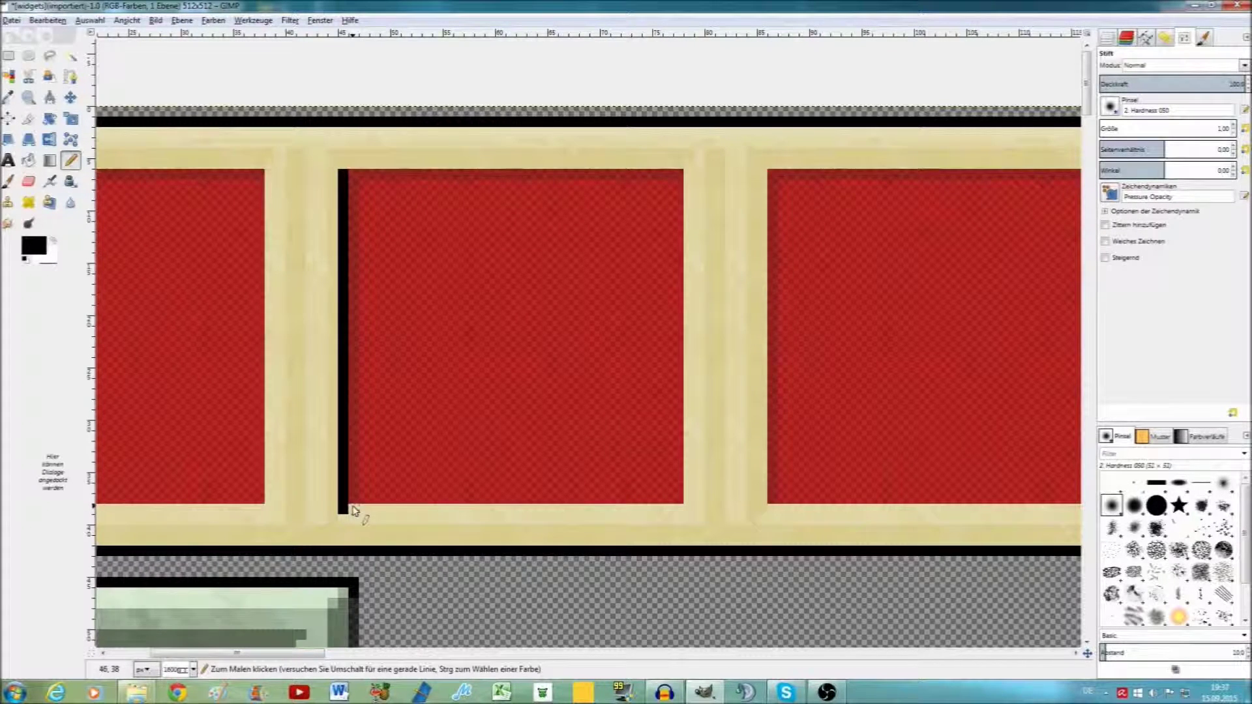
drag(395, 509, 697, 513)
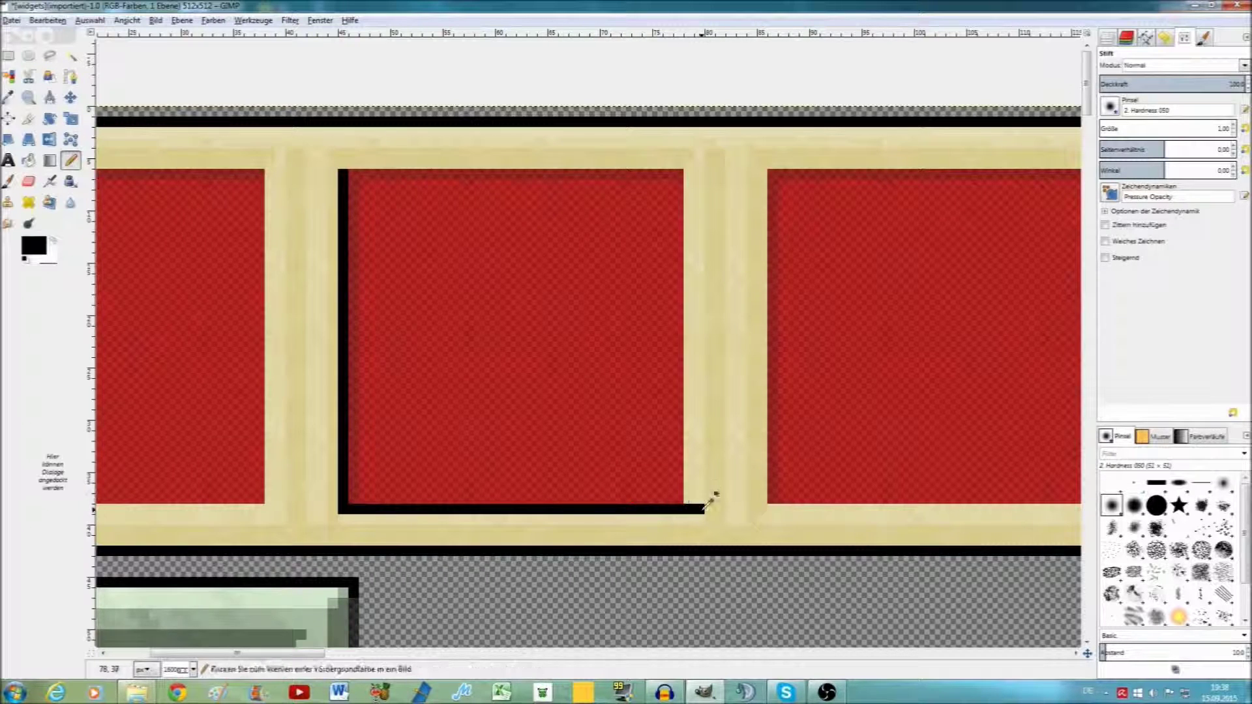
key(ctrl+z)
drag(355, 512, 587, 511)
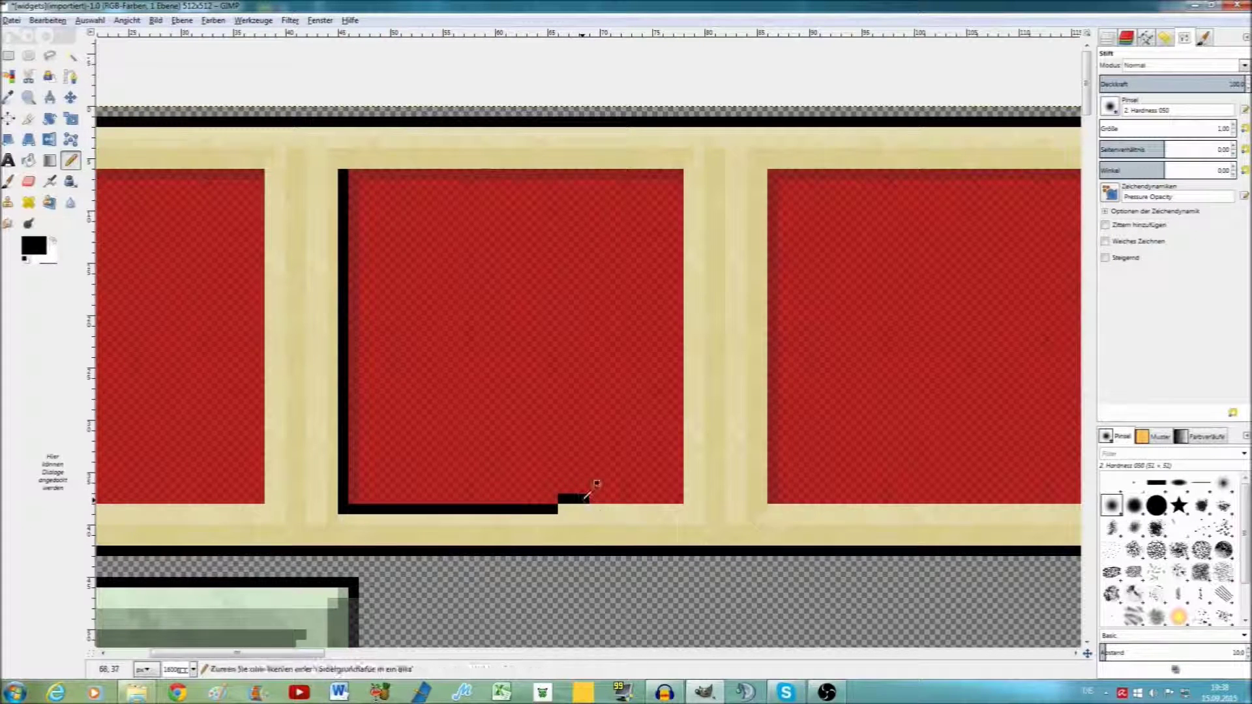
key(ctrl+z)
click(363, 509)
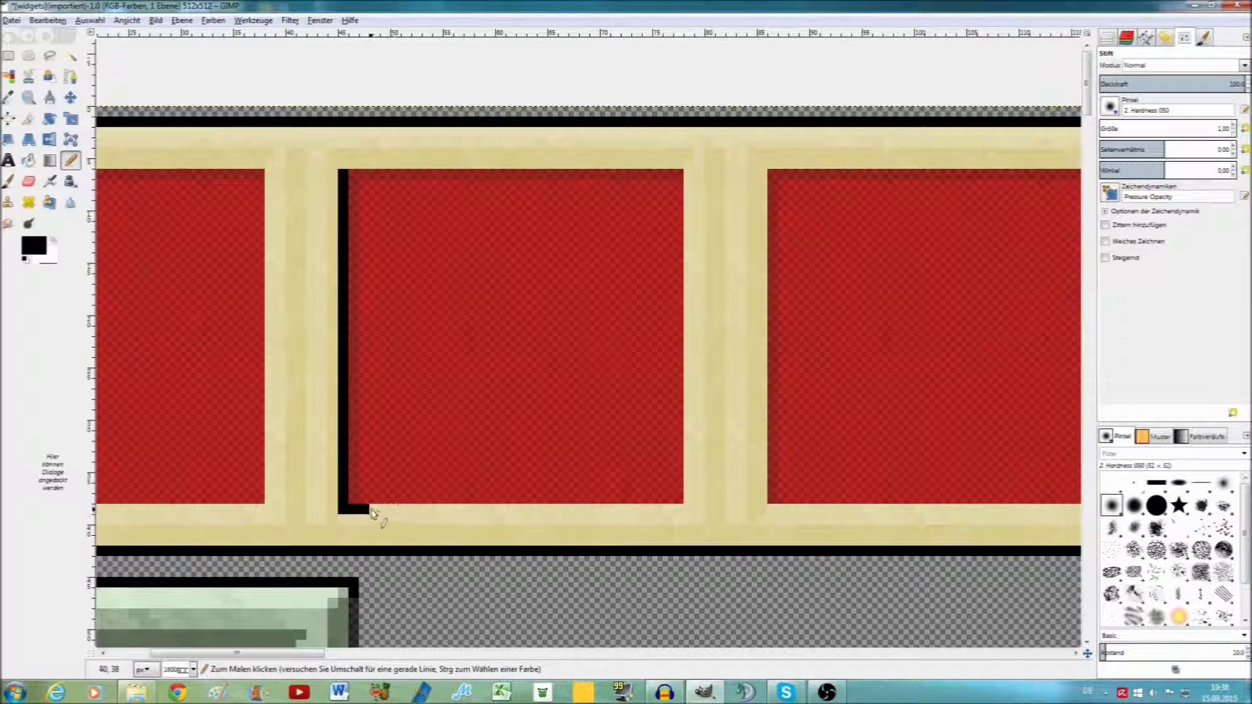
drag(451, 515, 658, 517)
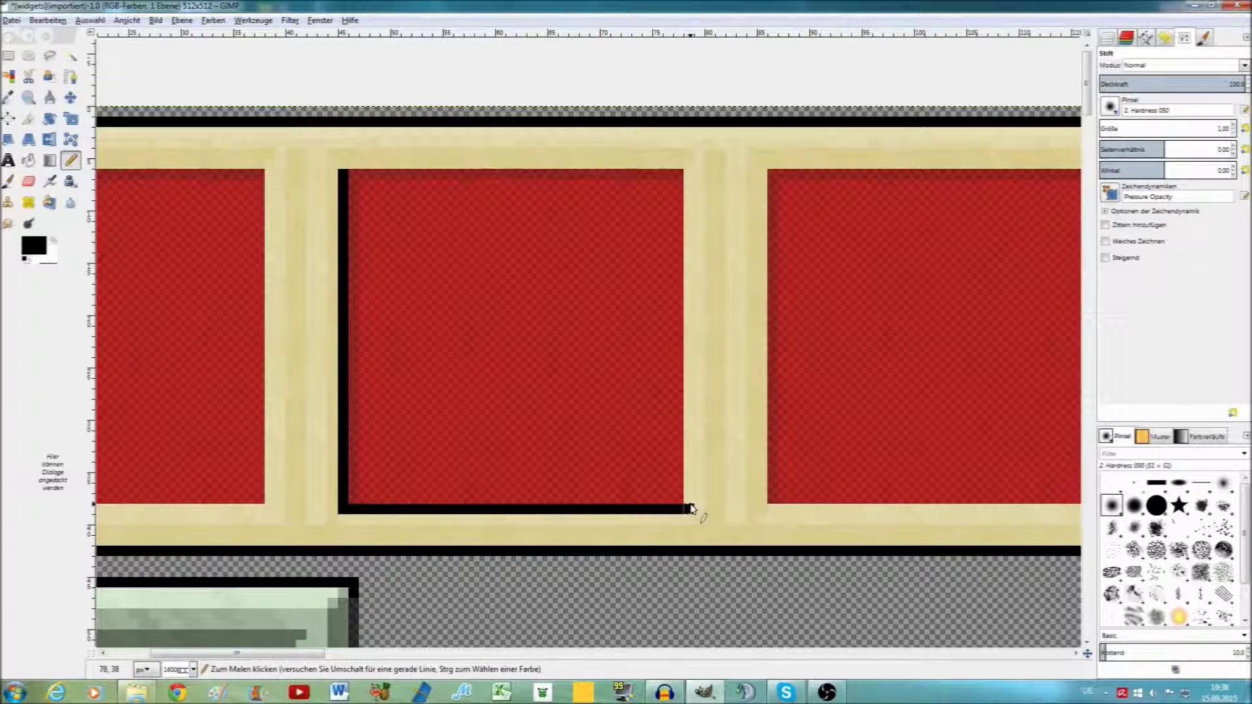
Draw the middle slot's right and top black borders and start the left slot's top border
drag(690, 174, 690, 500)
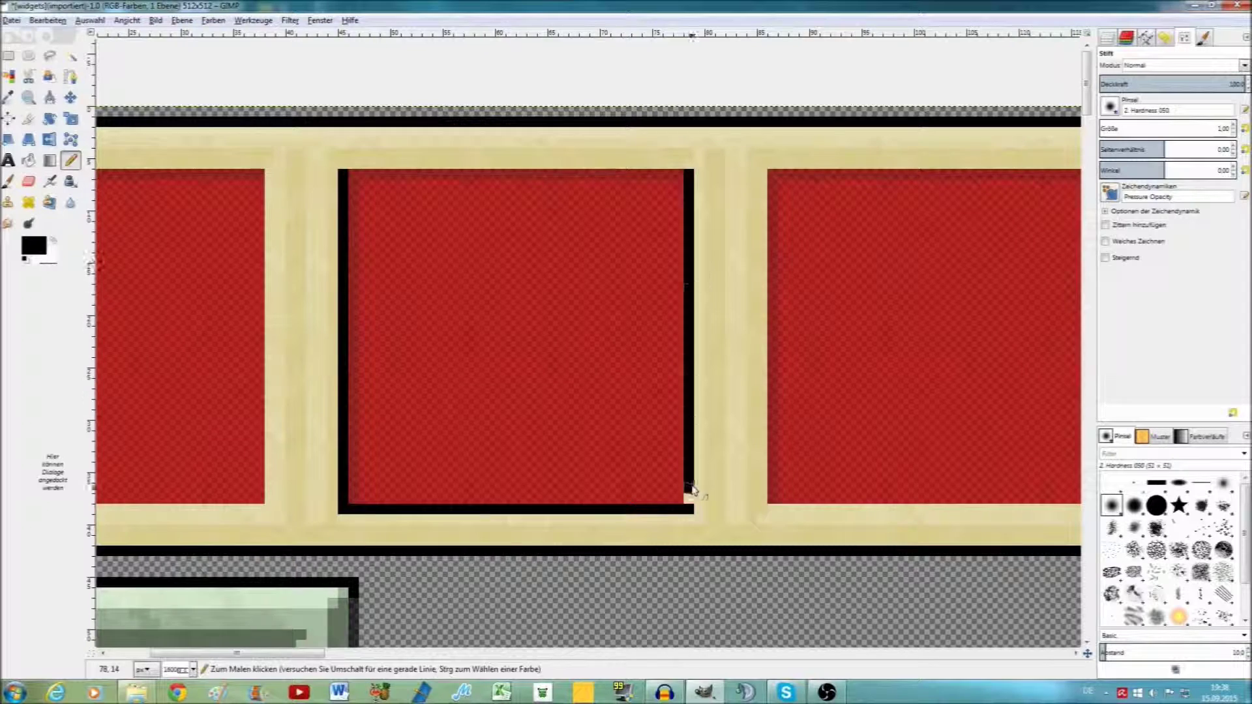
drag(340, 163, 667, 164)
key(ctrl+z)
drag(344, 164, 662, 169)
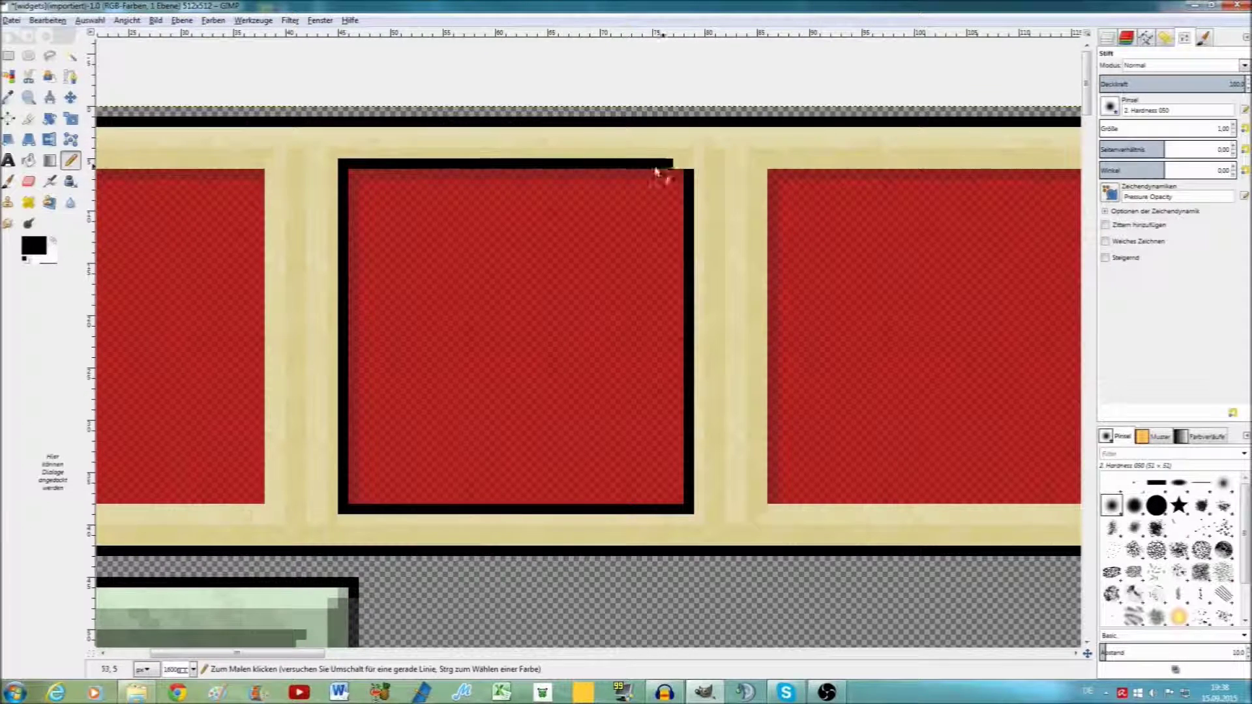
scroll(662, 172, left, 5)
mouse_move(240, 150)
mouse_down()
mouse_move(592, 154)
mouse_move(592, 457)
mouse_up()
key(ctrl+z)
Finish the left hotbar slot's black right and bottom borders
drag(591, 339, 591, 499)
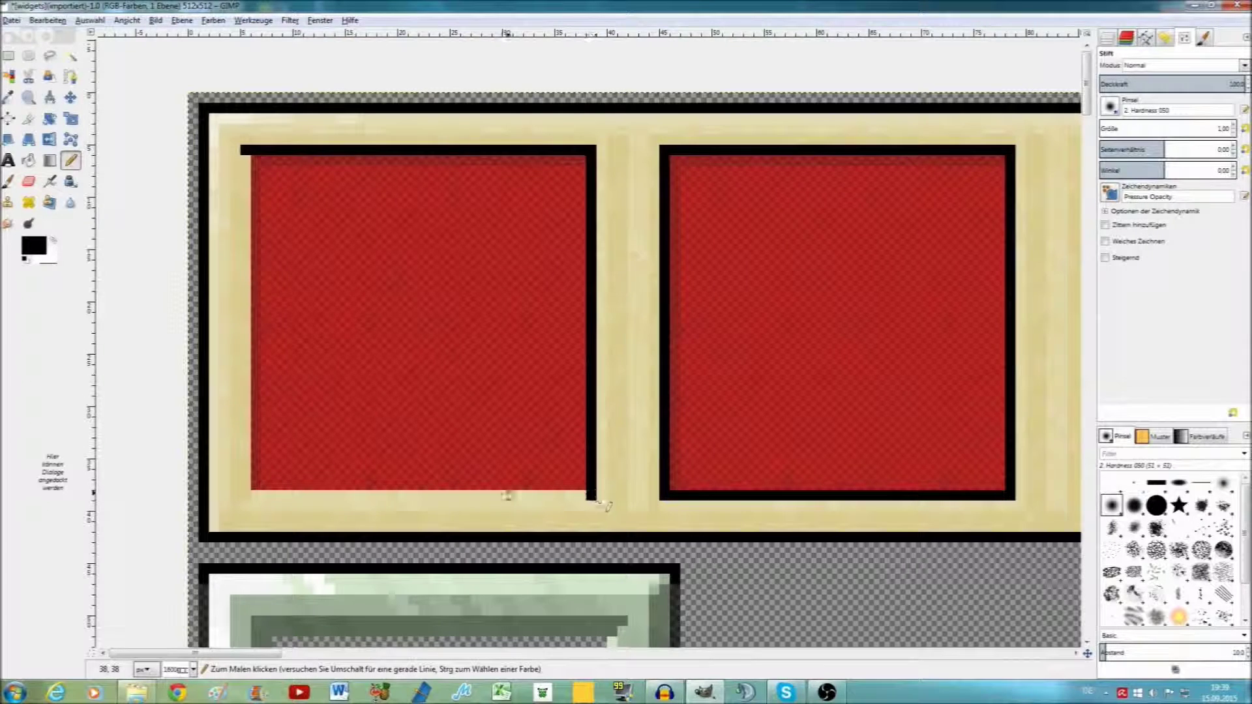
drag(357, 495, 407, 495)
drag(420, 495, 587, 496)
mouse_move(346, 495)
mouse_down()
mouse_move(241, 496)
mouse_move(344, 495)
mouse_up()
mouse_move(250, 498)
mouse_down()
mouse_move(247, 154)
mouse_move(269, 198)
mouse_move(268, 512)
mouse_move(583, 515)
mouse_move(616, 436)
mouse_move(615, 163)
mouse_up()
Outline the next slot's bottom, right and top edges in black
scroll(372, 213, right, 6)
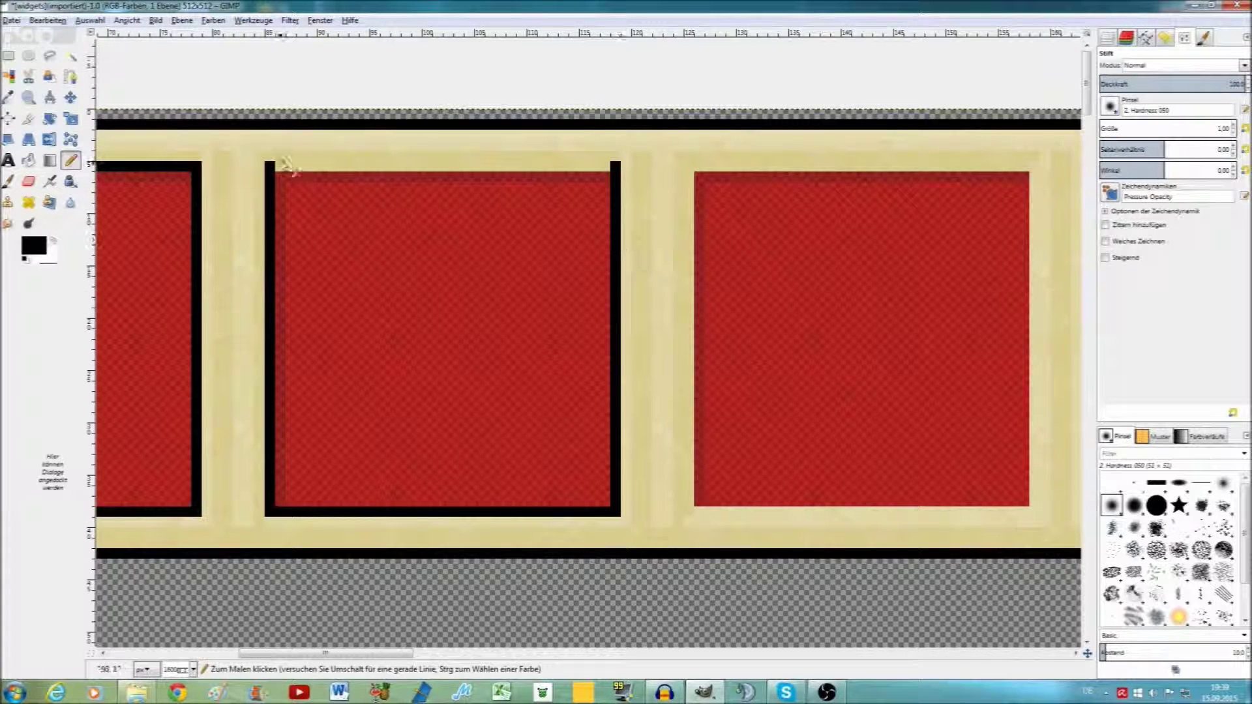
drag(274, 167, 540, 167)
scroll(540, 167, right, 6)
mouse_move(441, 164)
mouse_down()
mouse_move(592, 167)
mouse_move(791, 246)
mouse_move(791, 461)
mouse_move(755, 512)
mouse_move(659, 512)
mouse_move(448, 386)
mouse_move(447, 475)
mouse_move(481, 508)
mouse_move(659, 510)
mouse_up()
scroll(542, 352, down, 5)
scroll(417, 345, up, 2)
scroll(398, 202, up, 3)
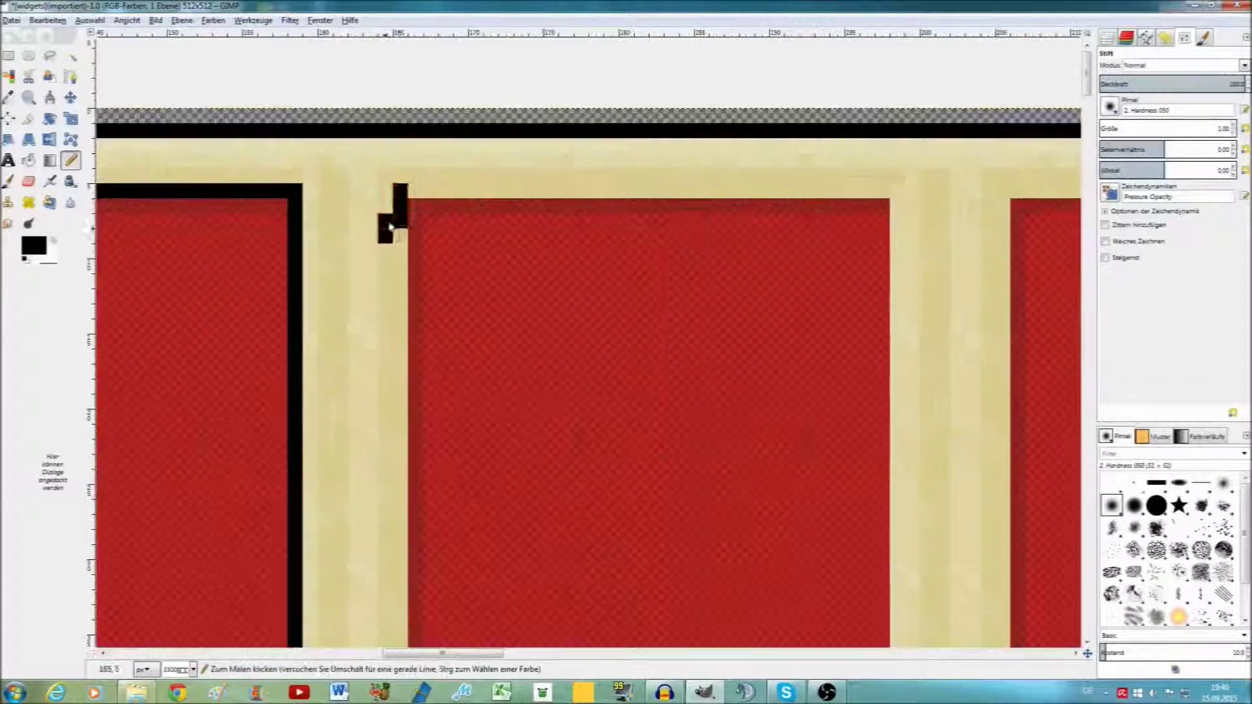
Draw the following slot's black left border and extend its top border
drag(399, 201, 403, 481)
scroll(402, 481, down, 5)
mouse_move(419, 237)
mouse_down()
mouse_move(502, 300)
mouse_move(903, 307)
mouse_up()
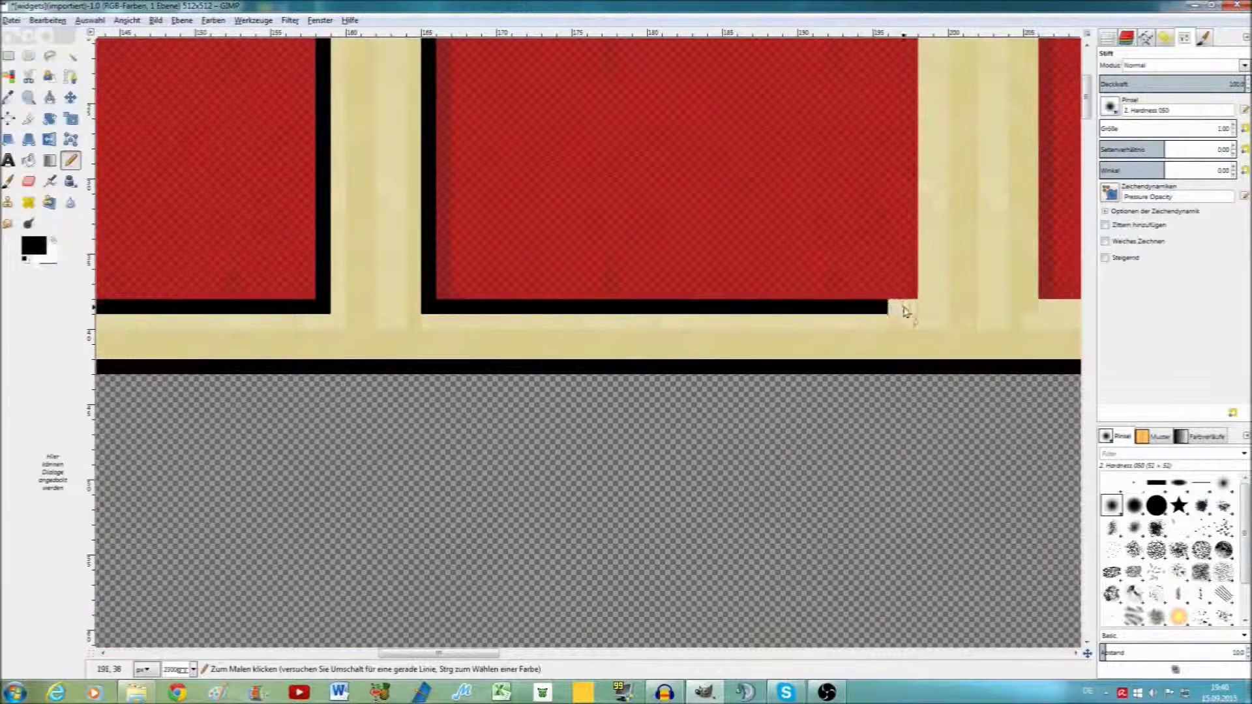
scroll(902, 307, right, 3)
scroll(902, 307, up, 1)
drag(751, 362, 750, 78)
scroll(752, 212, up, 3)
drag(756, 222, 760, 380)
drag(257, 85, 747, 84)
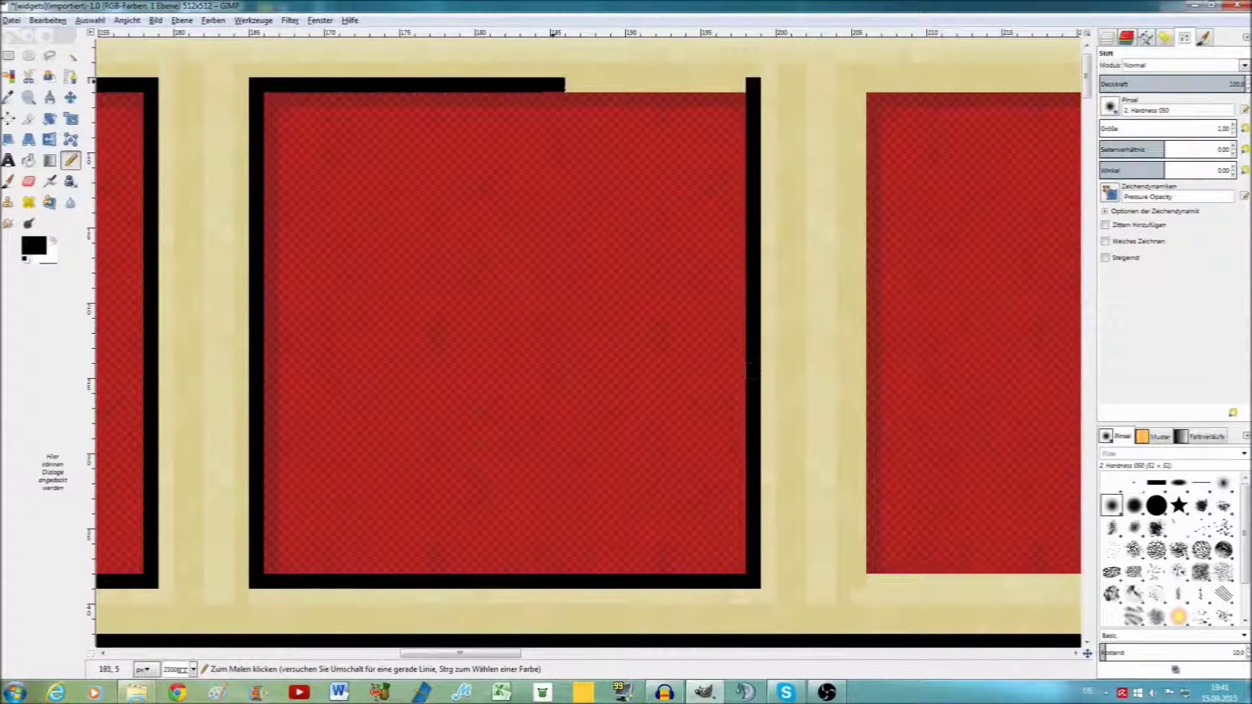
scroll(747, 84, right, 3)
drag(511, 85, 1025, 85)
ctrl+click(915, 61)
Reset the foreground colour to black and trace the next slot's edges
click(34, 245)
click(347, 405)
click(364, 448)
scroll(978, 201, right, 3)
drag(922, 92, 922, 183)
scroll(922, 183, down, 3)
mouse_move(808, 196)
mouse_down()
mouse_move(816, 449)
mouse_move(695, 460)
mouse_up()
drag(318, 460, 687, 460)
scroll(687, 463, up, 5)
drag(483, 153, 483, 559)
Add black pencil borders around the next red hotbar slot
scroll(482, 559, down, 4)
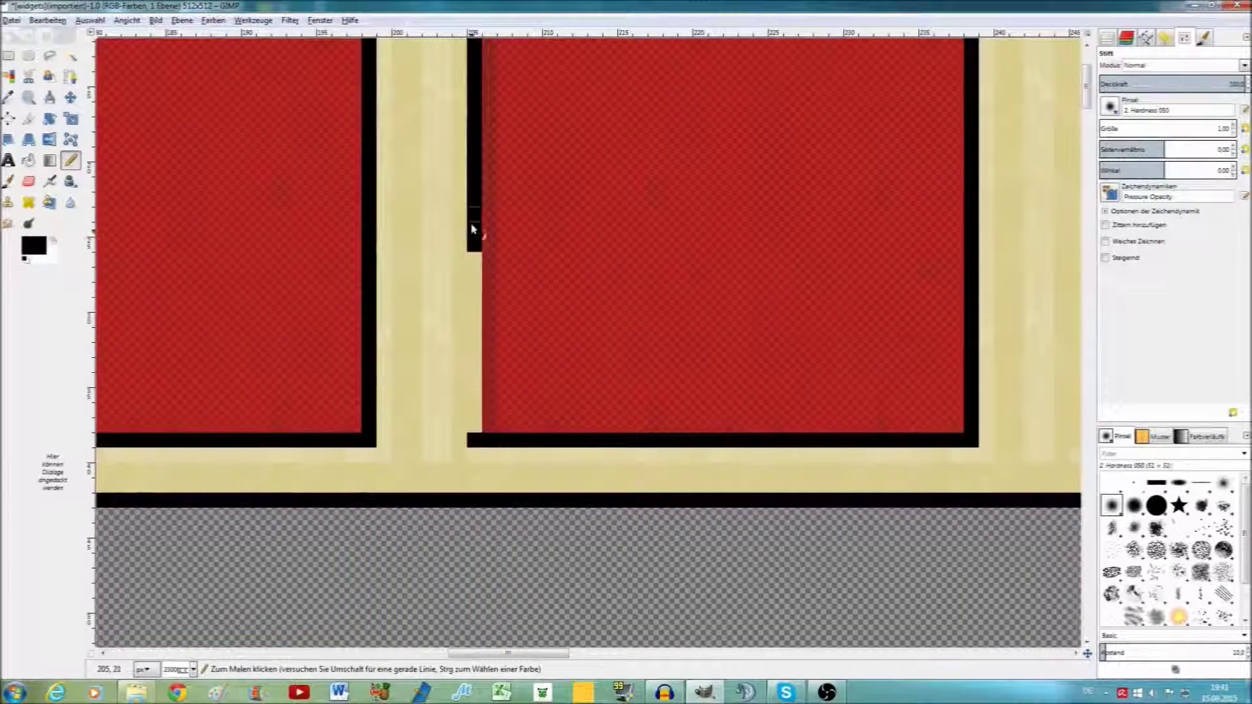
drag(475, 251, 476, 442)
scroll(291, 382, right, 5)
mouse_move(349, 427)
mouse_down()
mouse_move(782, 427)
mouse_move(810, 107)
mouse_up()
scroll(811, 182, up, 5)
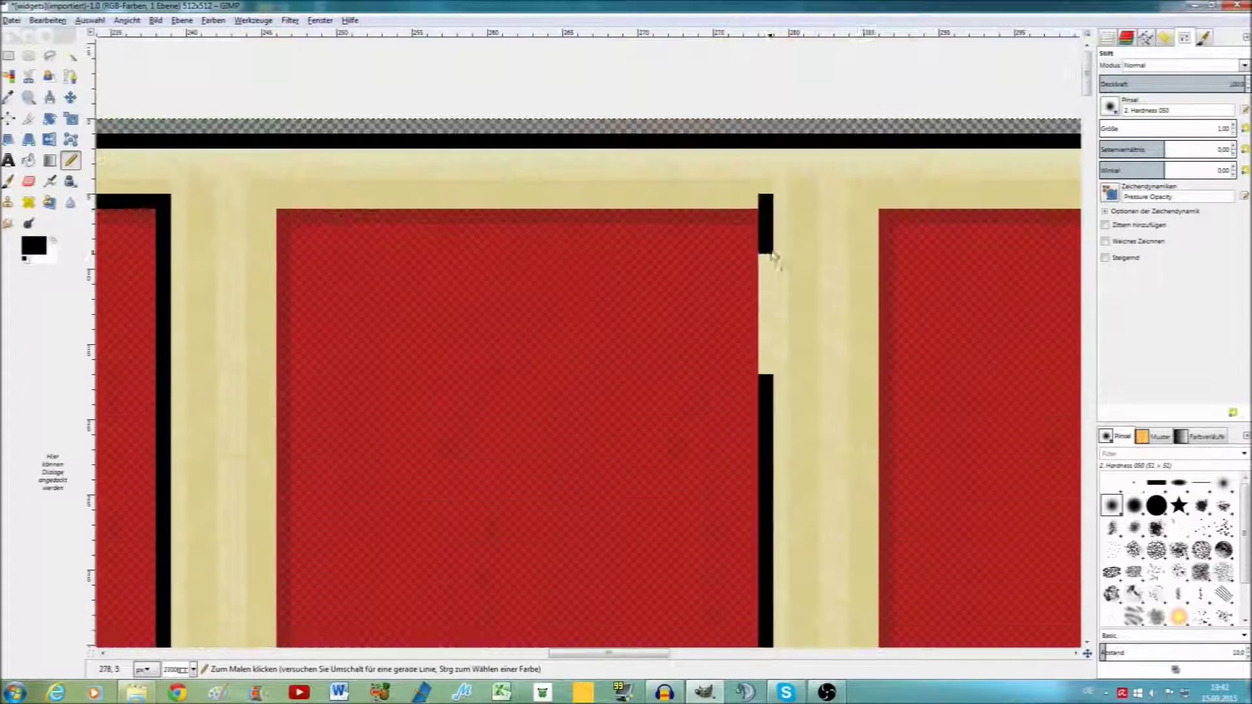
drag(262, 201, 763, 202)
scroll(592, 237, down, 2)
scroll(592, 237, left, 3)
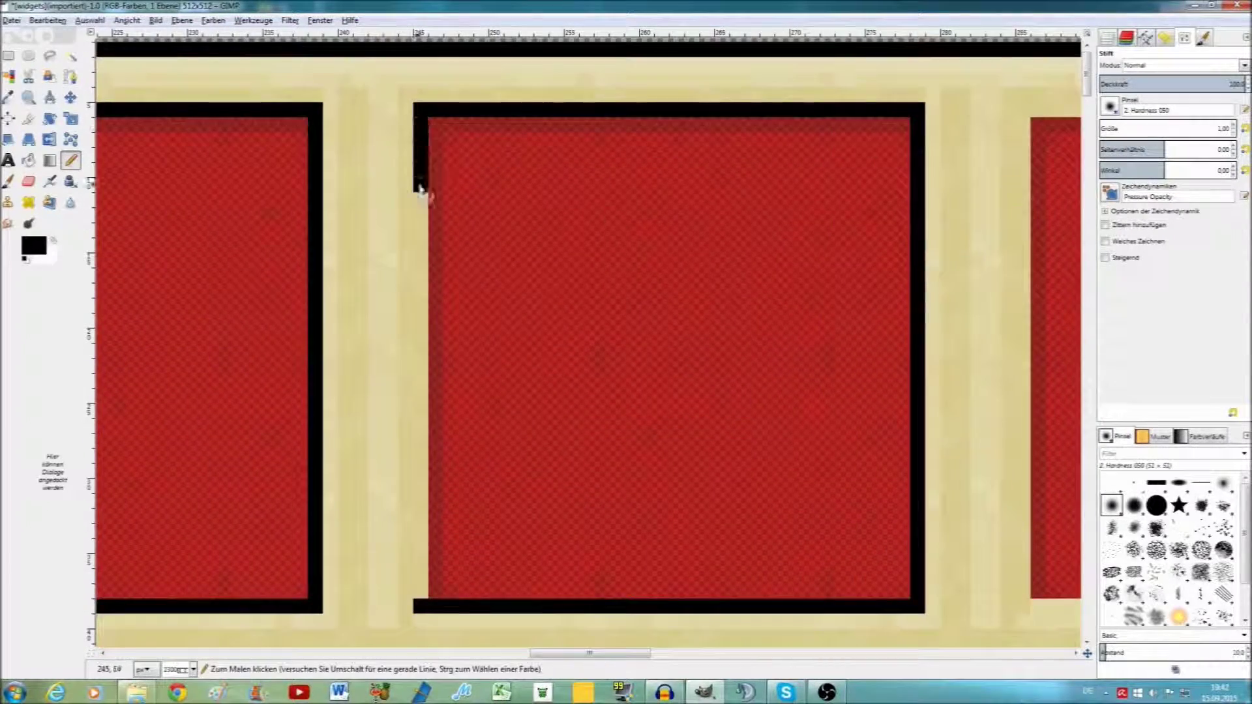
drag(419, 190, 422, 600)
scroll(377, 405, up, 3)
scroll(377, 405, up, 2)
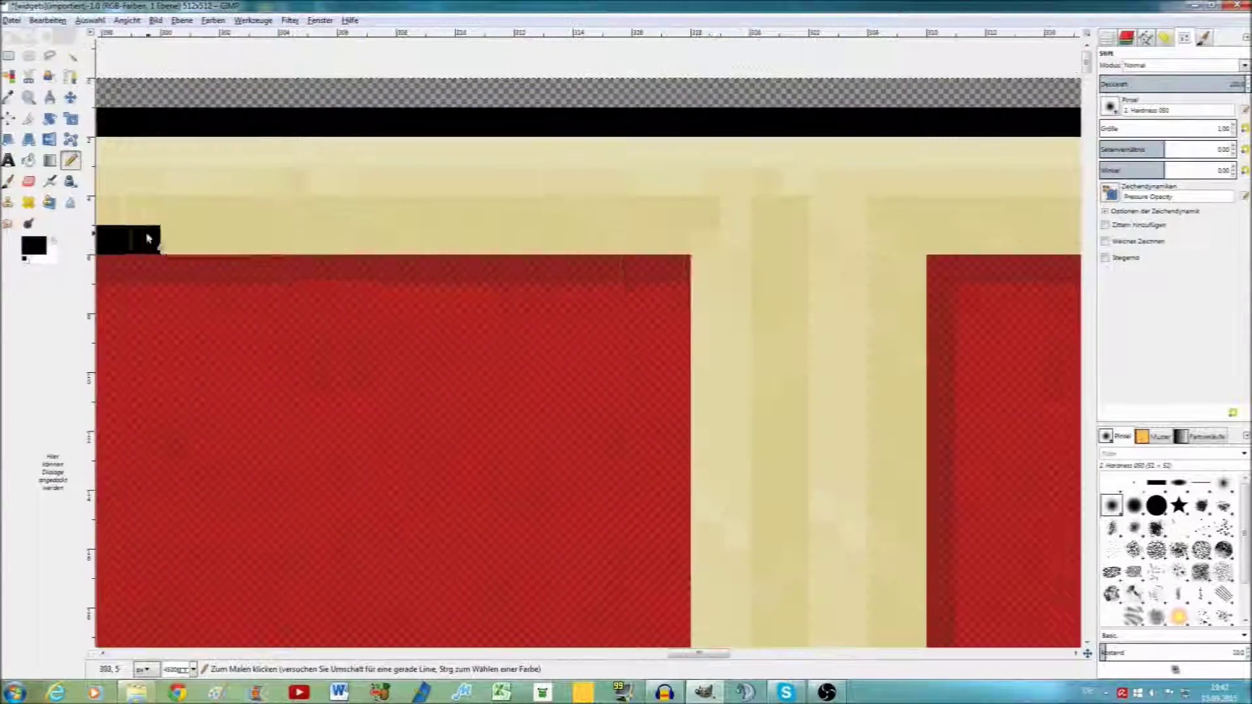
Outline another slot's top, side and bottom edges in black
drag(125, 247, 727, 248)
scroll(678, 116, right, 3)
scroll(678, 116, down, 2)
drag(665, 61, 659, 578)
scroll(659, 578, down, 3)
drag(326, 486, 567, 489)
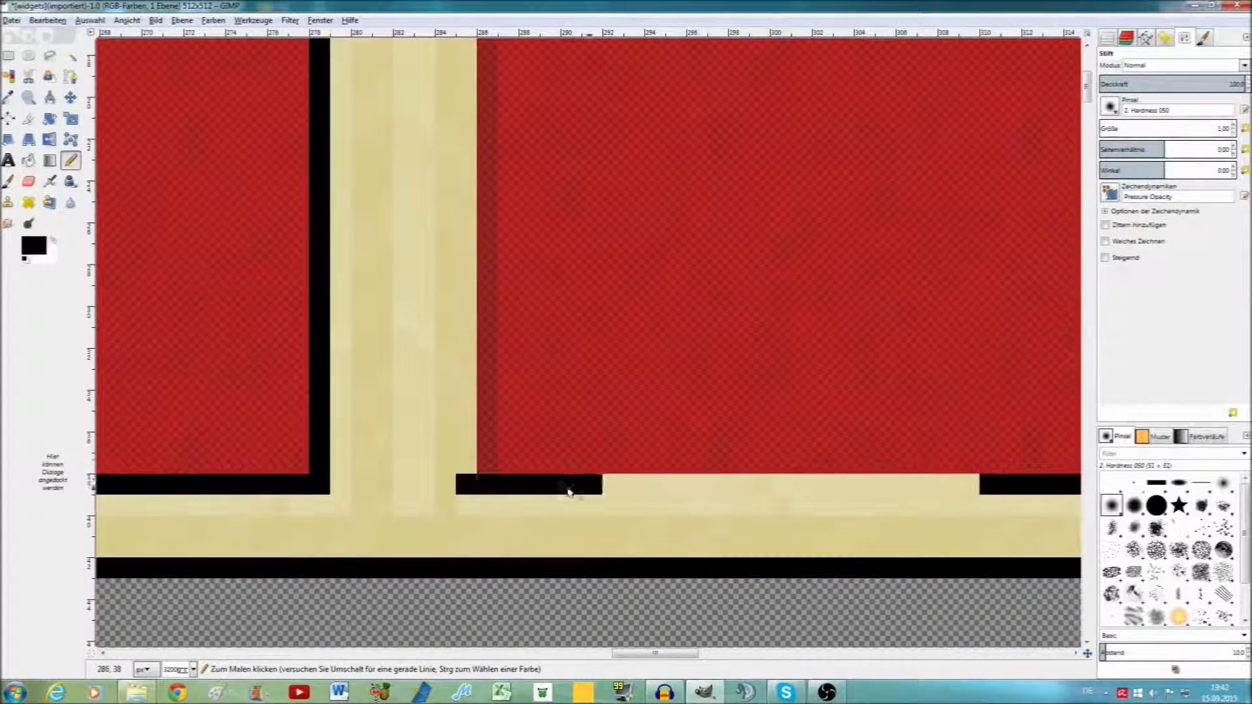
scroll(567, 488, up, 3)
drag(479, 617, 475, 382)
Draw the last slot's black right and top borders
scroll(475, 382, up, 3)
scroll(475, 313, down, 3)
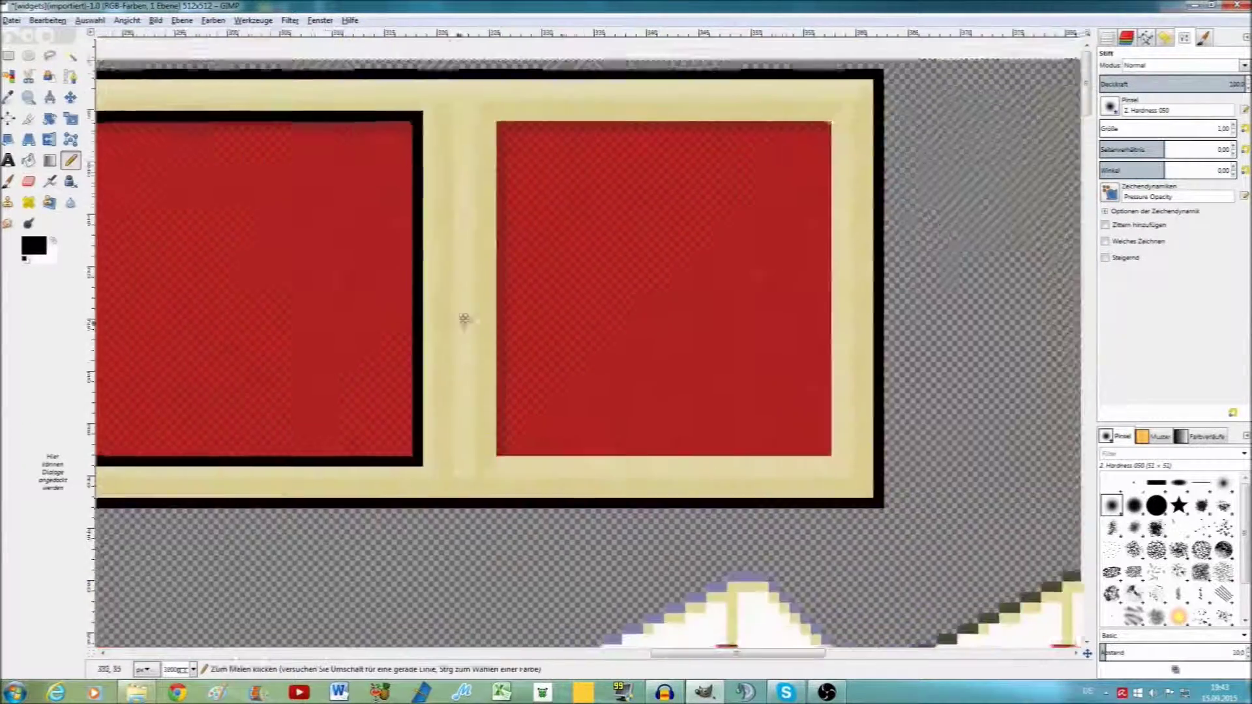
scroll(476, 312, up, 3)
mouse_move(492, 49)
mouse_down()
mouse_move(502, 489)
mouse_move(790, 502)
mouse_move(632, 496)
mouse_up()
scroll(503, 294, down, 3)
scroll(790, 502, right, 5)
scroll(632, 496, down, 3)
drag(731, 108, 730, 470)
drag(387, 116, 729, 116)
scroll(729, 116, down, 3)
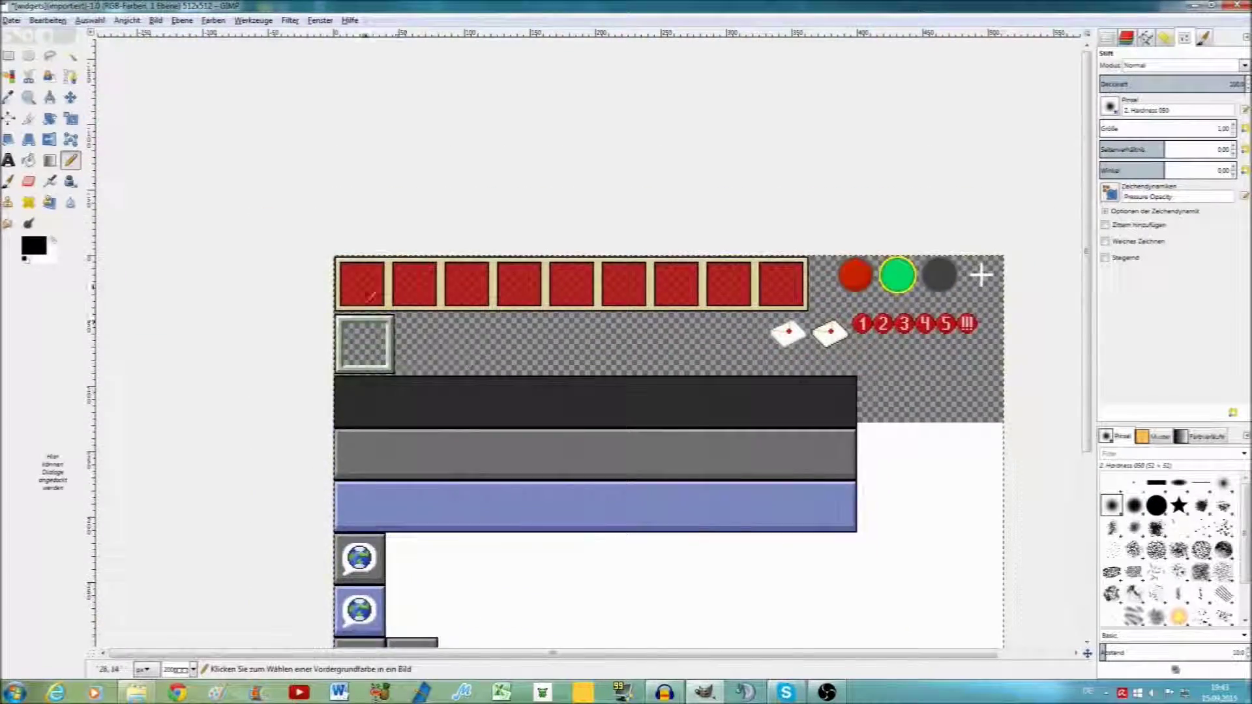
scroll(305, 230, up, 4)
scroll(468, 264, down, 1)
scroll(371, 301, up, 1)
scroll(457, 267, down, 1)
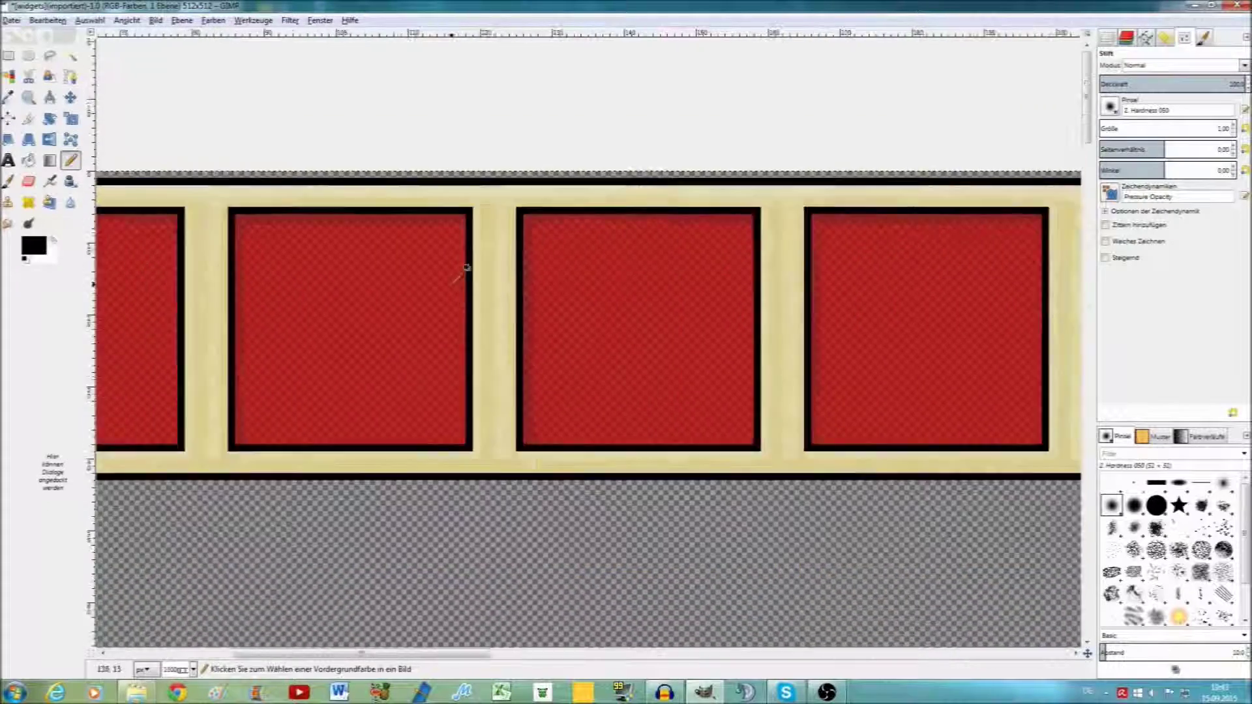
scroll(407, 312, down, 2)
scroll(408, 312, down, 1)
scroll(456, 274, up, 2)
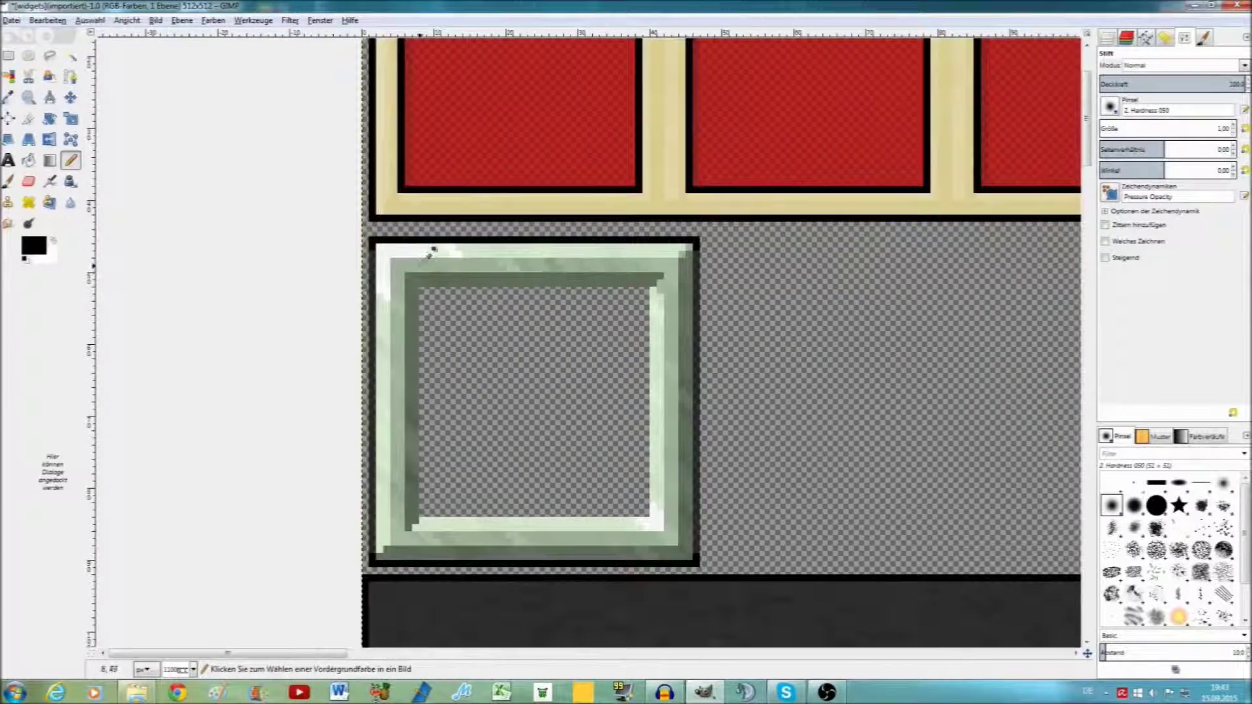
scroll(406, 243, up, 3)
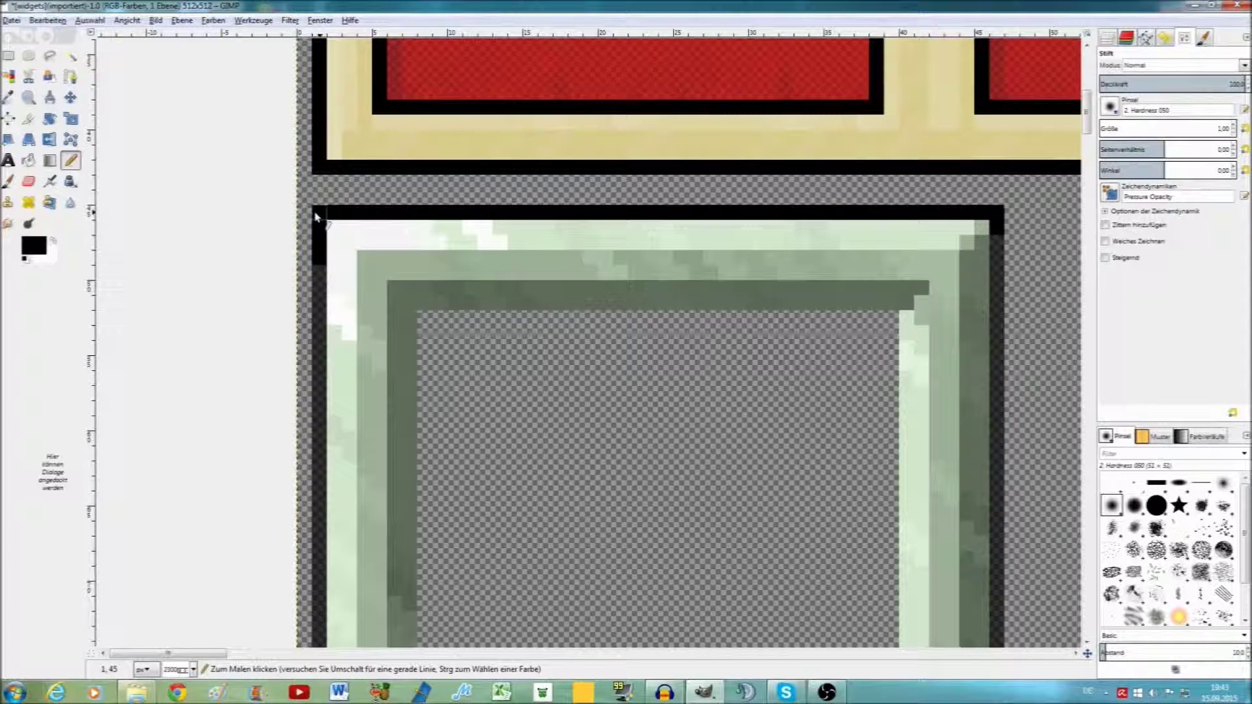
scroll(482, 216, right, 4)
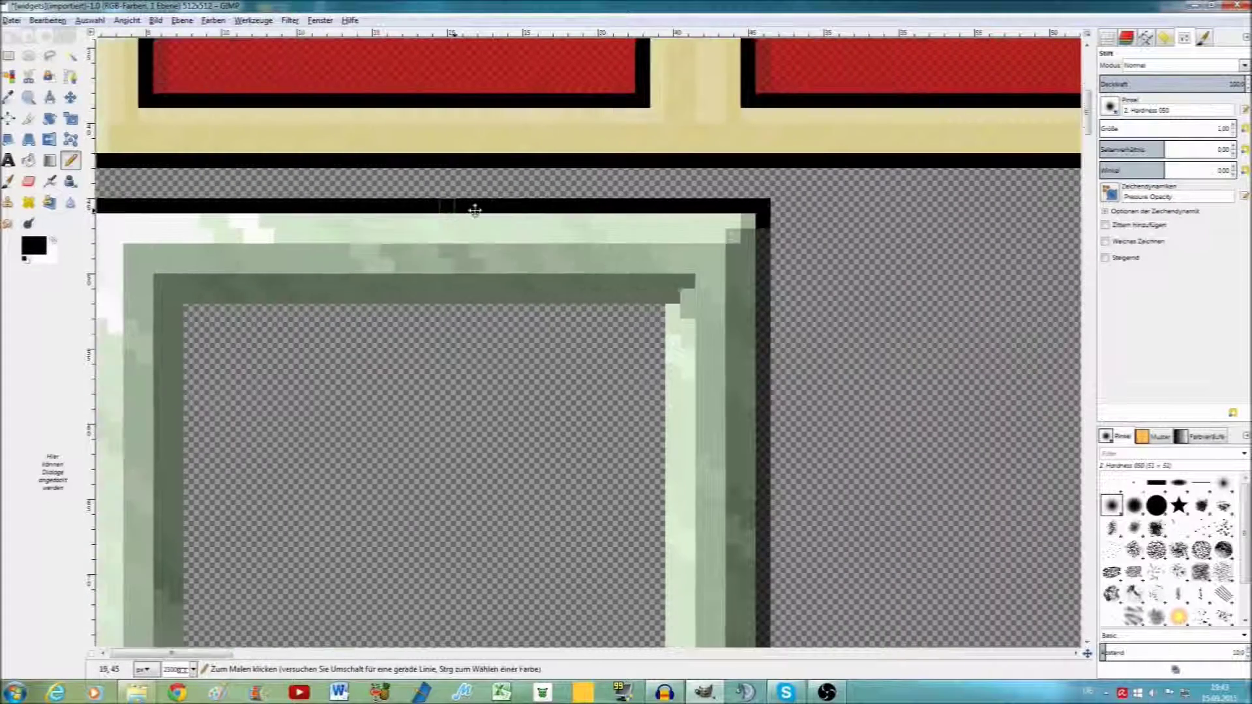
scroll(365, 209, right, 1)
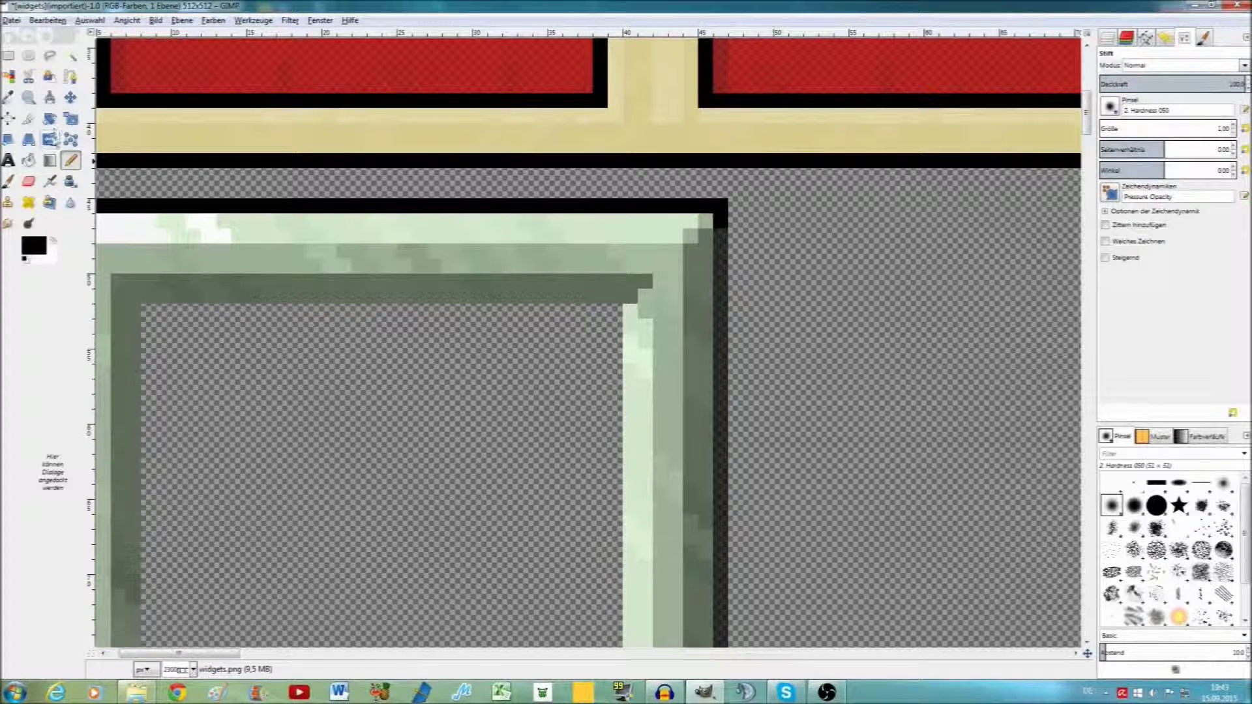
key(shift+b)
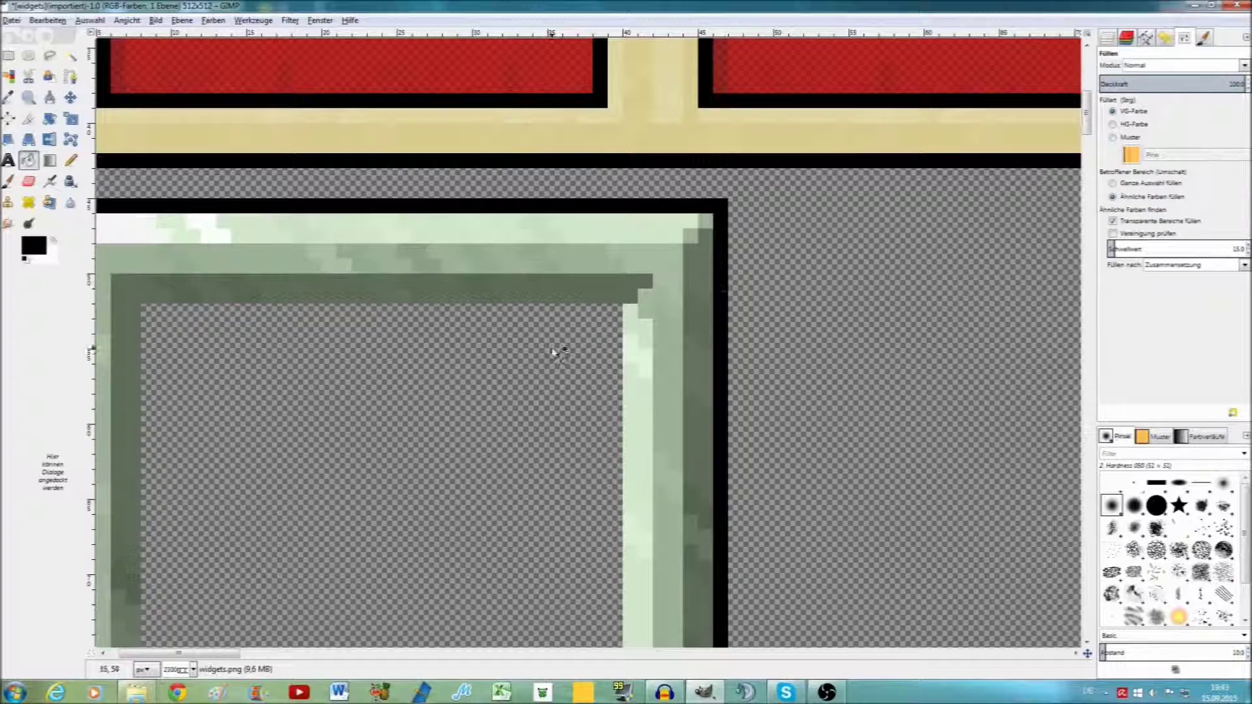
scroll(554, 352, down, 3)
scroll(587, 326, down, 3)
scroll(631, 298, down, 2)
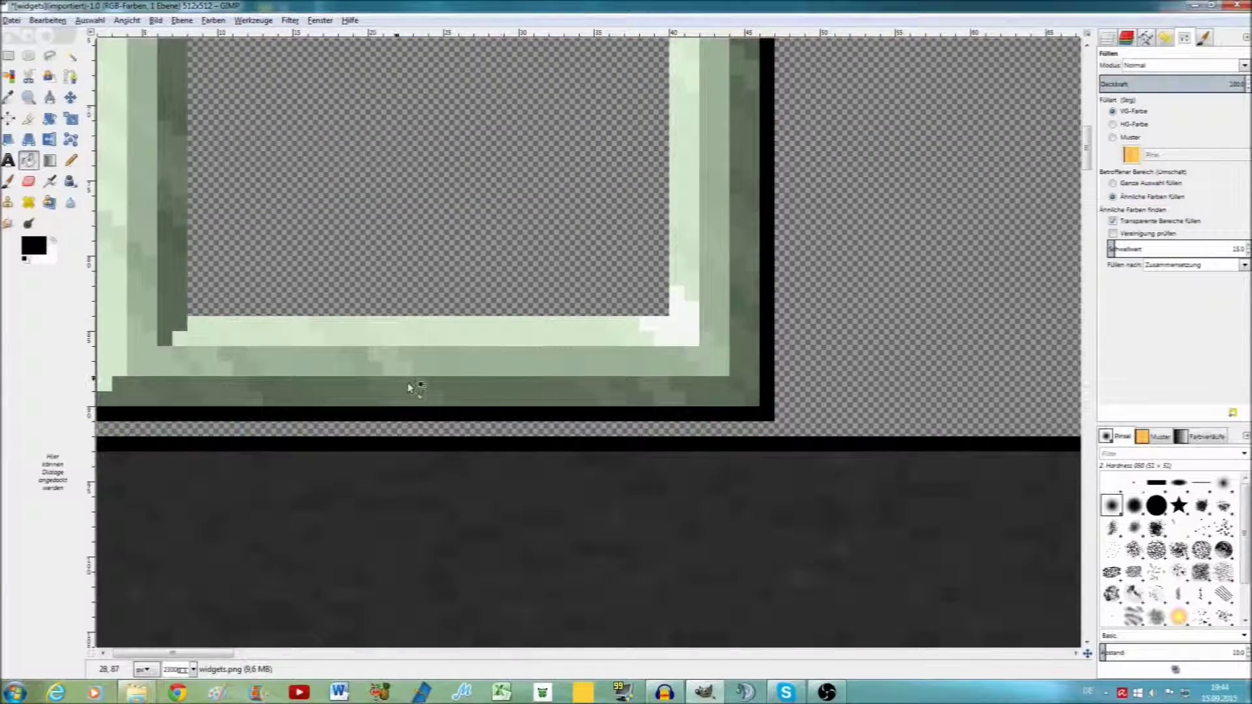
drag(409, 387, 746, 356)
scroll(468, 334, down, 1)
scroll(512, 407, down, 2)
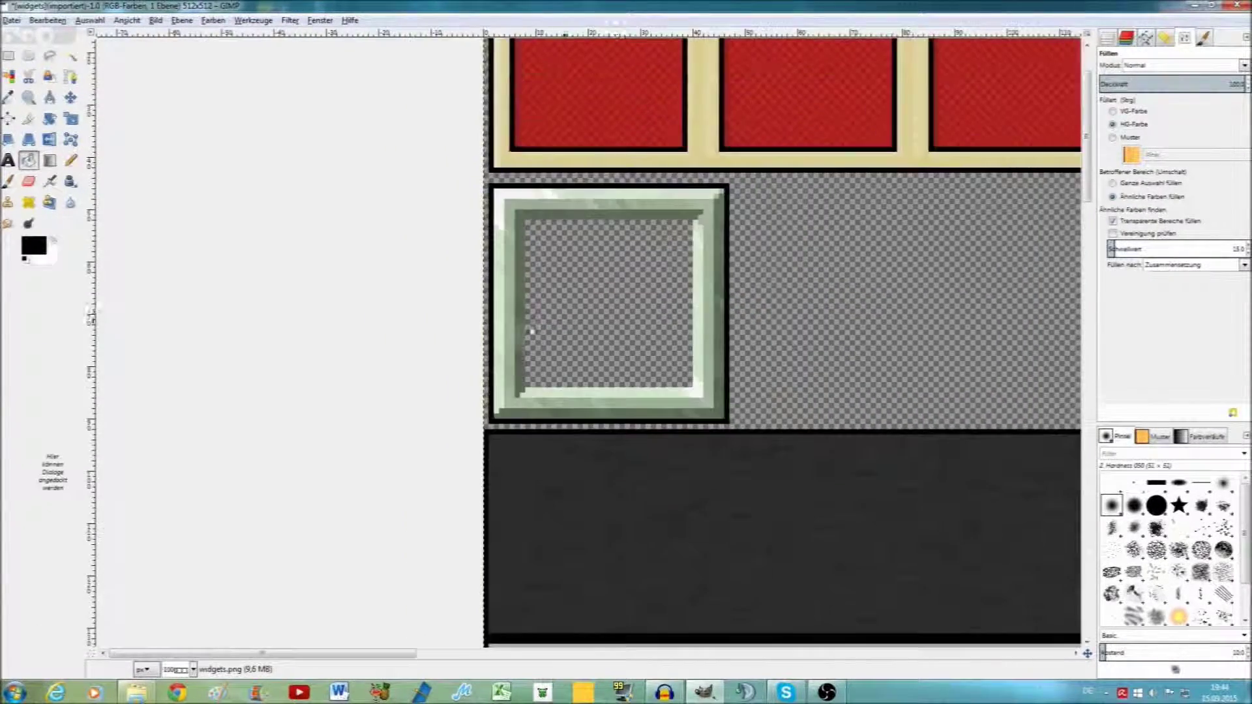
scroll(495, 326, right, 1)
scroll(485, 318, right, 2)
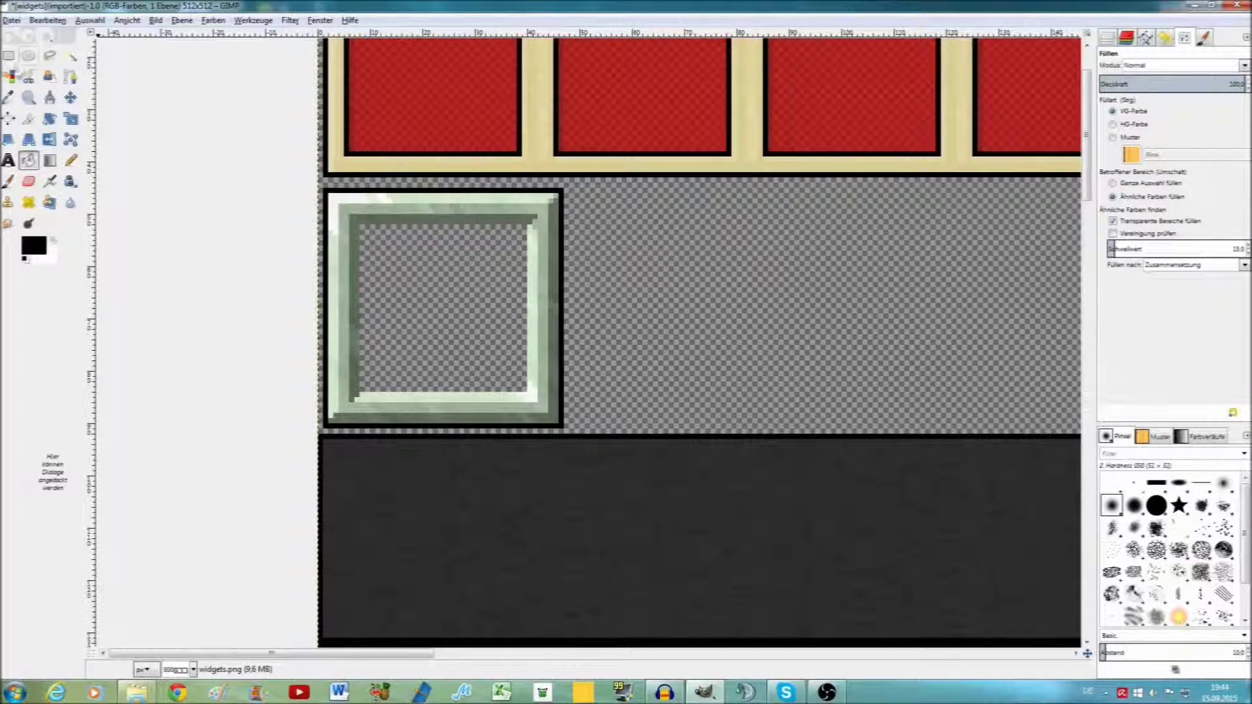
key(r)
scroll(333, 191, up, 2)
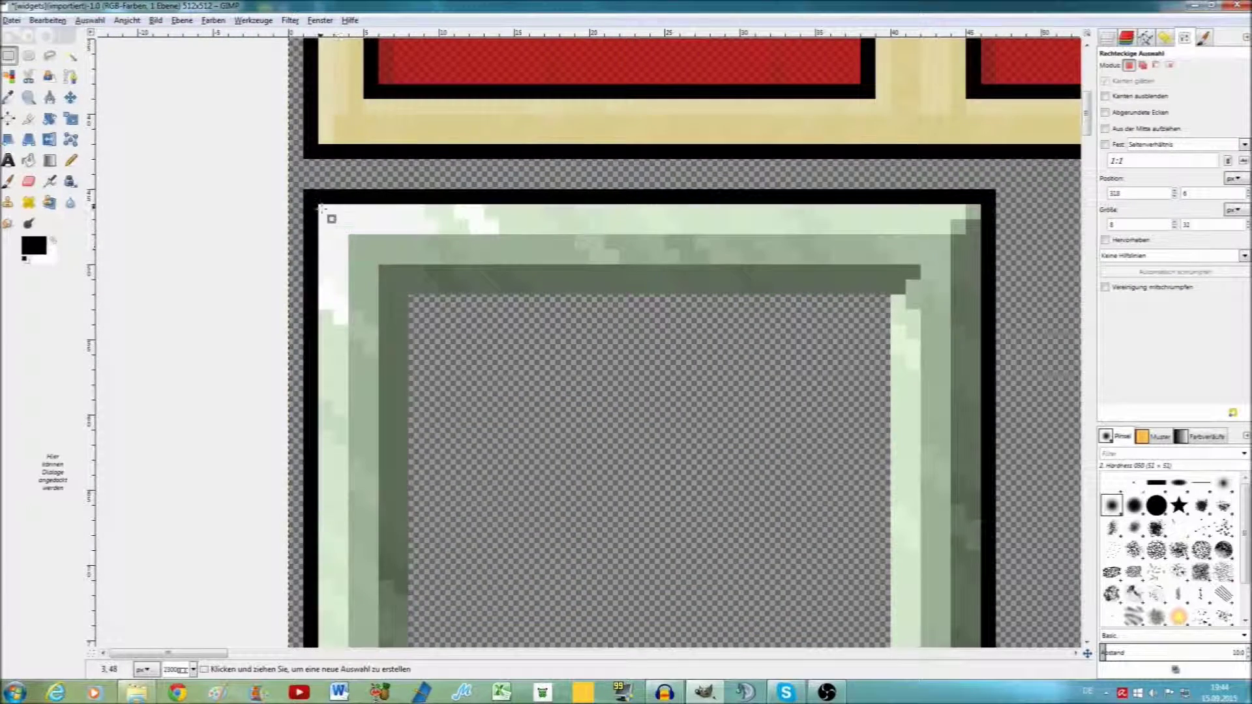
Rectangle-select the green selector frame and colorize it purple at hue about 248
mouse_move(320, 207)
mouse_down()
mouse_move(855, 644)
mouse_move(799, 610)
mouse_up()
key(minus)
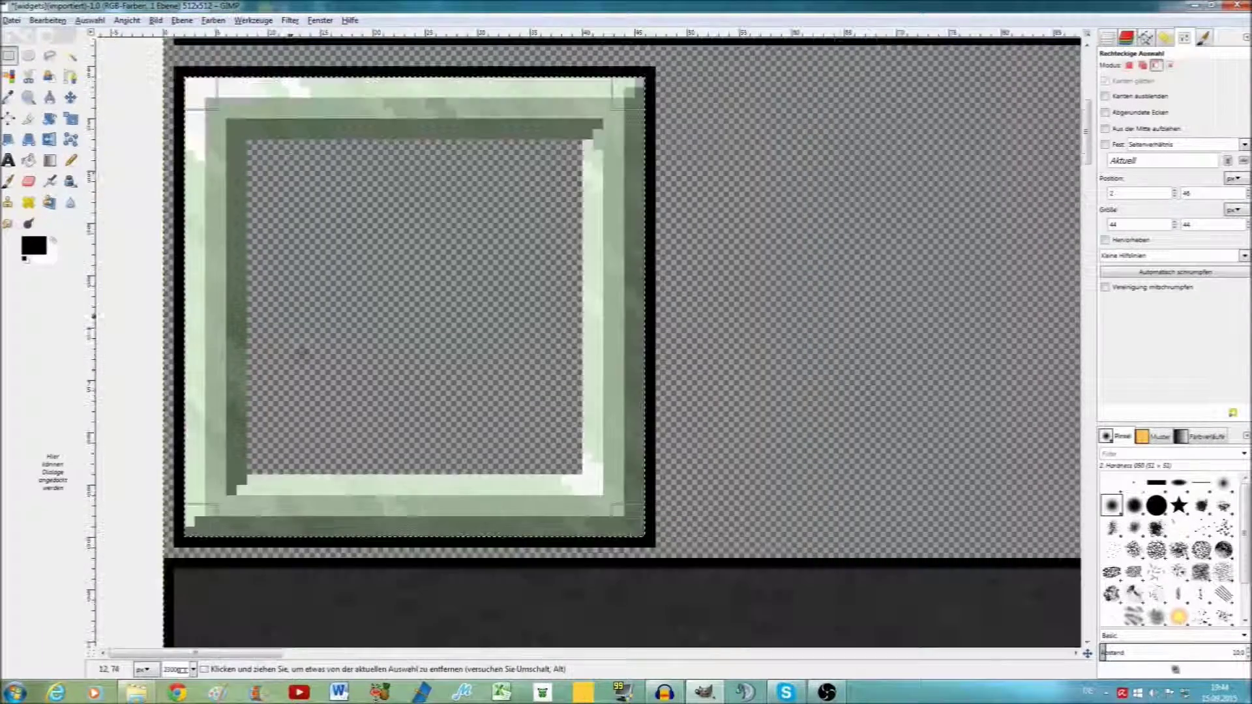
key(minus)
click(213, 20)
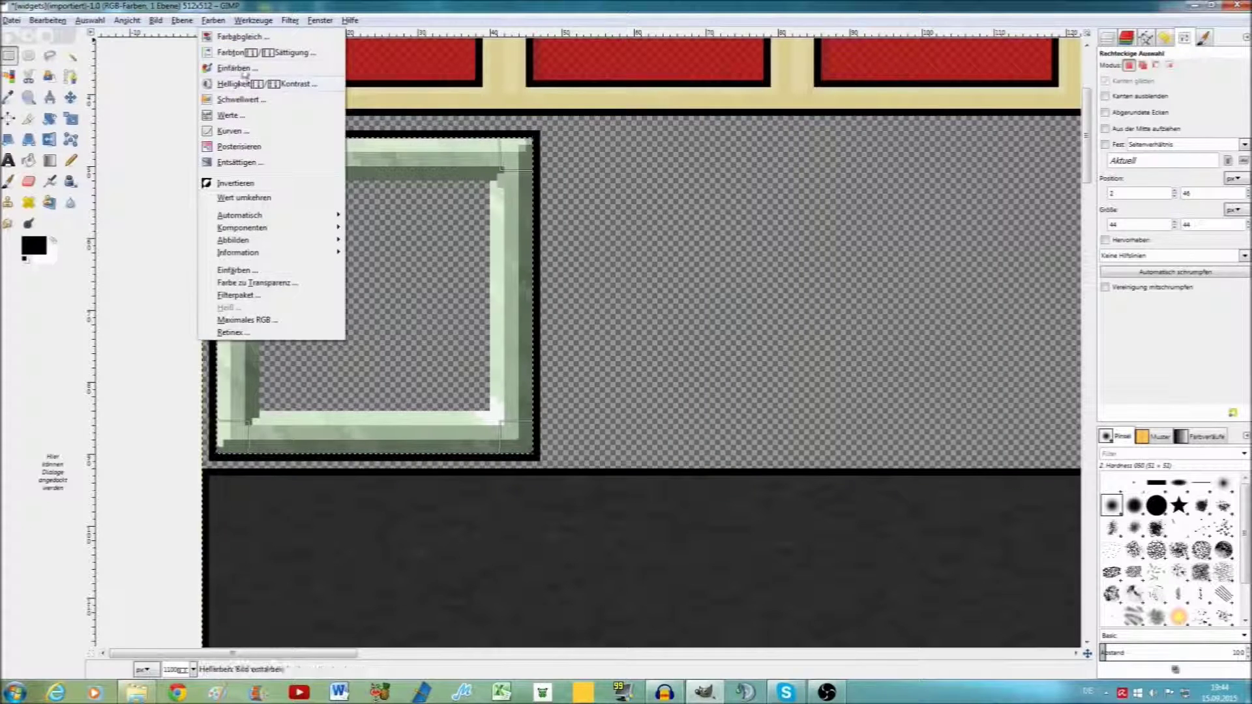
click(238, 80)
drag(318, 106, 404, 115)
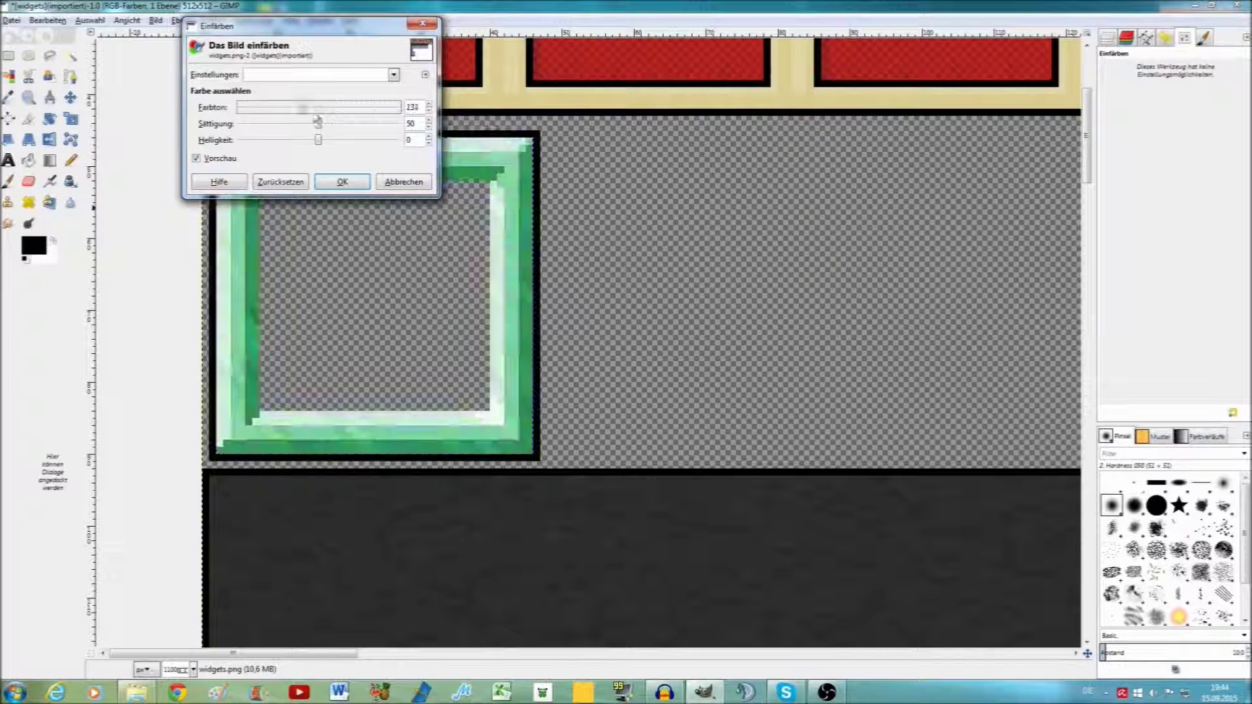
mouse_move(405, 114)
mouse_down()
mouse_move(261, 114)
mouse_move(350, 127)
mouse_up()
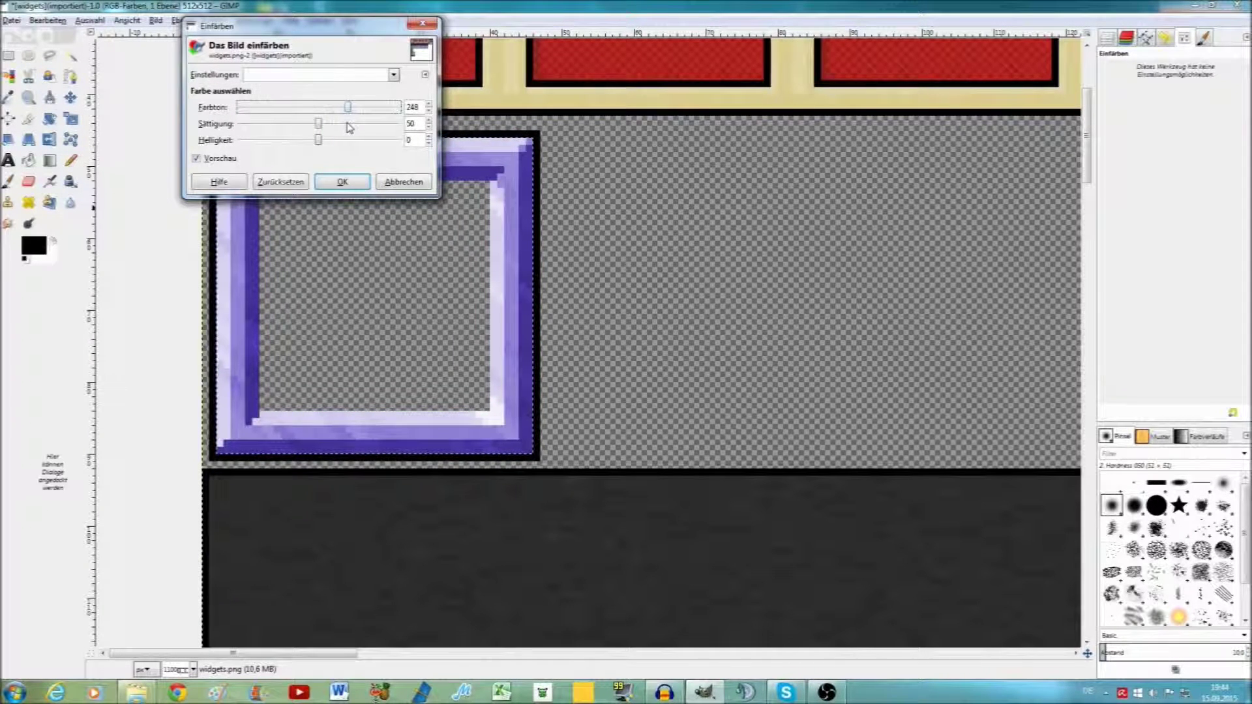
click(348, 189)
Draw a rectangle selection over the whole blue button bar
scroll(383, 209, down, 2)
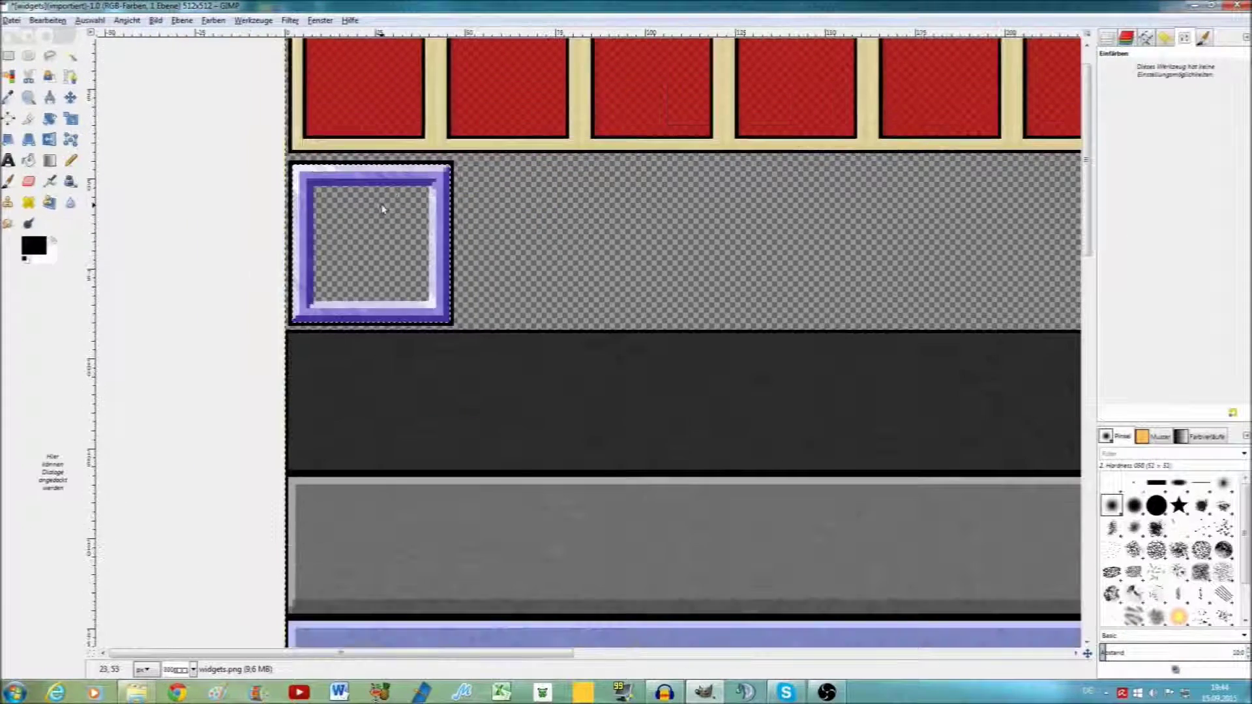
scroll(613, 278, down, 3)
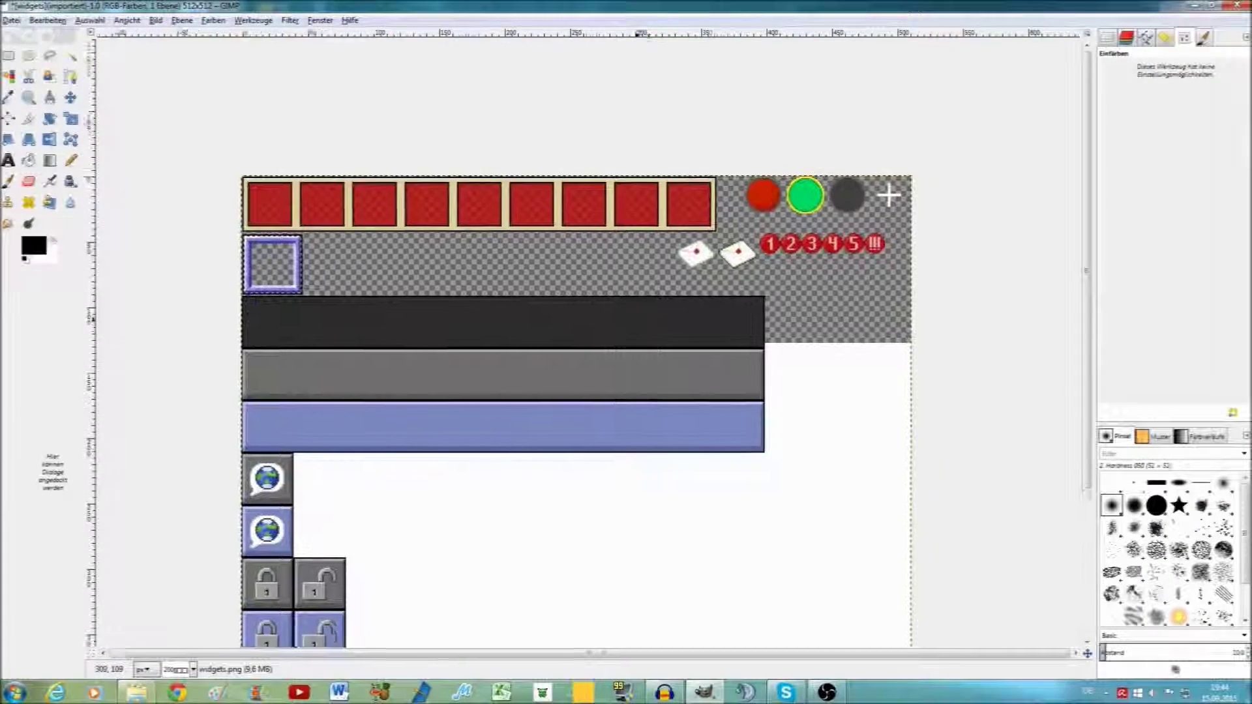
scroll(380, 307, up, 1)
scroll(483, 326, up, 2)
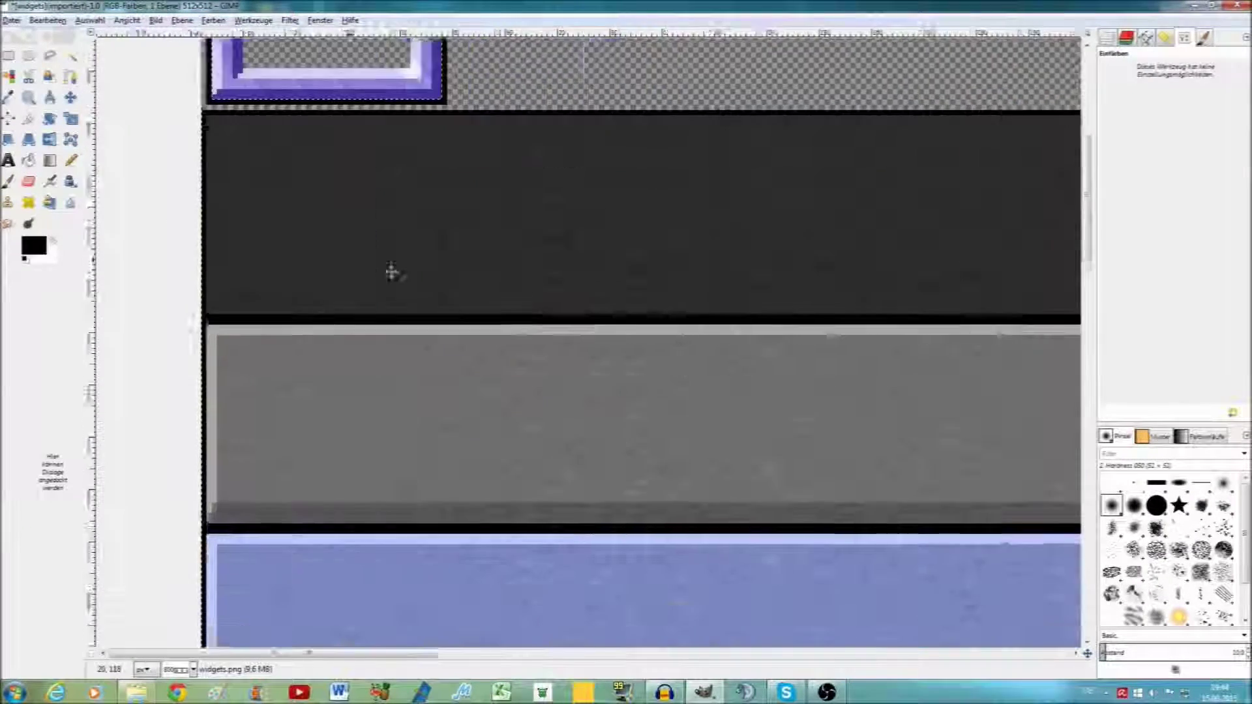
scroll(541, 265, down, 2)
scroll(541, 265, down, 2)
scroll(358, 268, right, 3)
scroll(609, 294, left, 4)
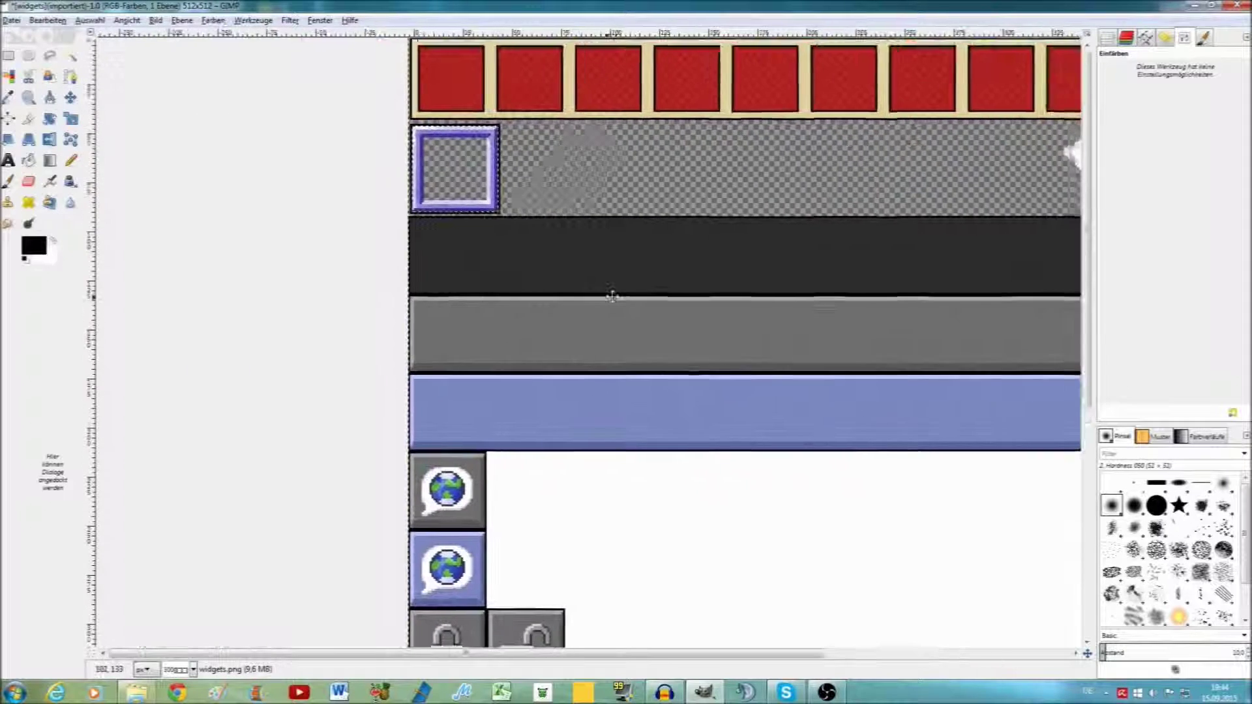
scroll(509, 300, right, 1)
scroll(463, 313, down, 3)
scroll(419, 279, right, 2)
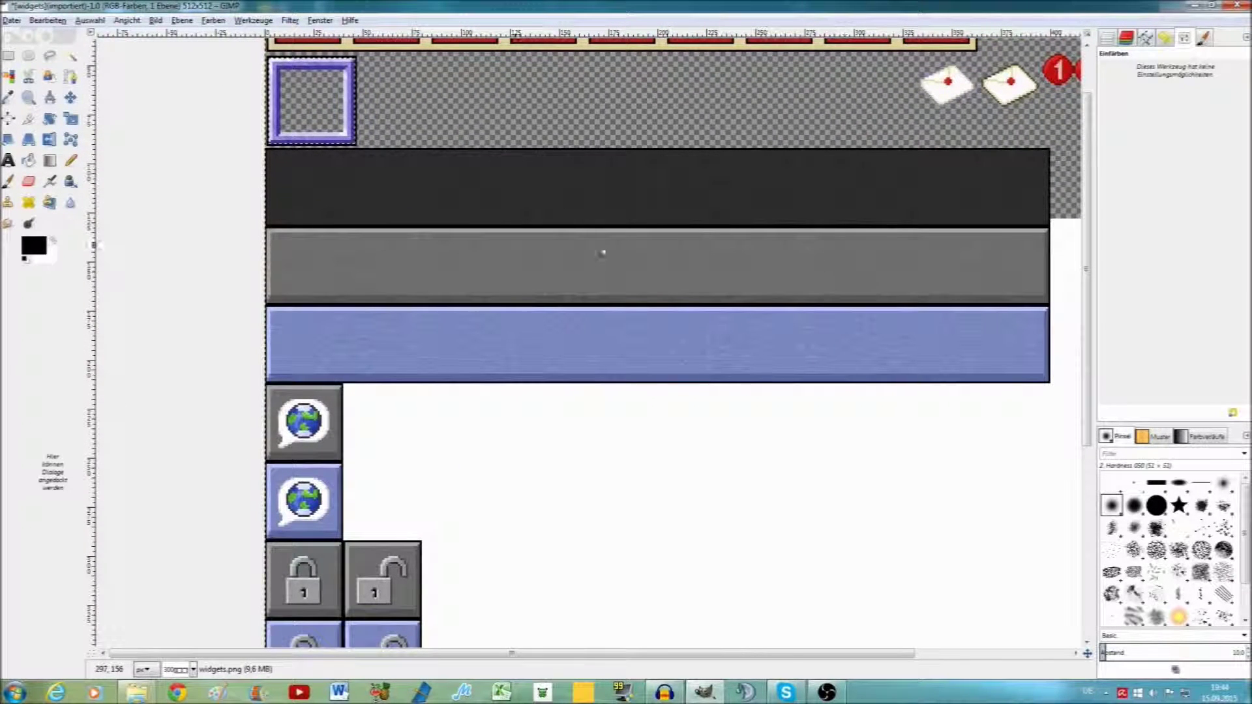
key(r)
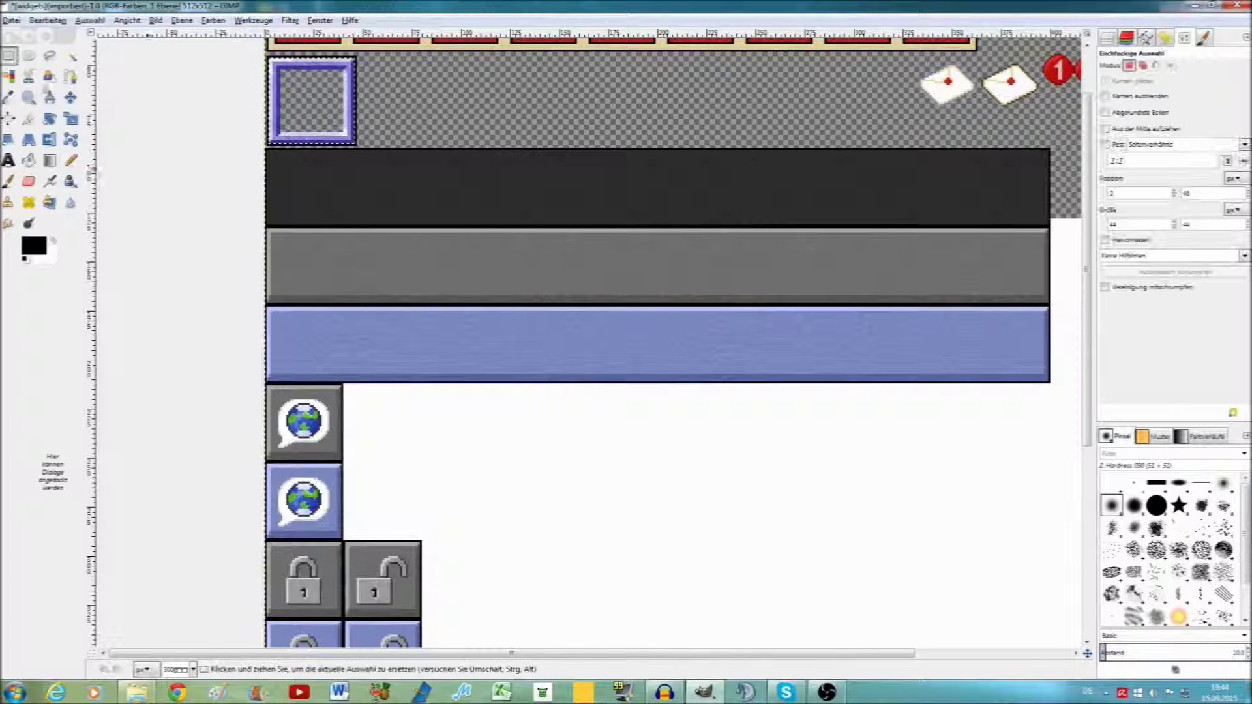
click(266, 308)
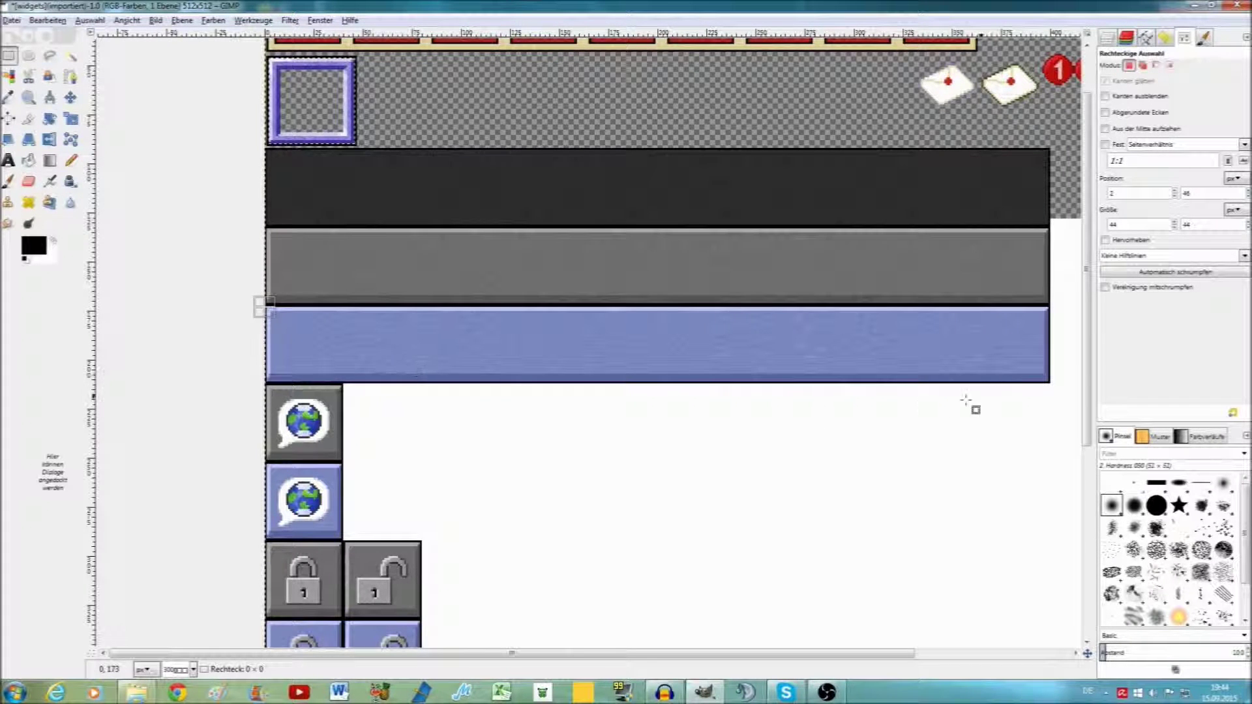
drag(967, 400, 1050, 384)
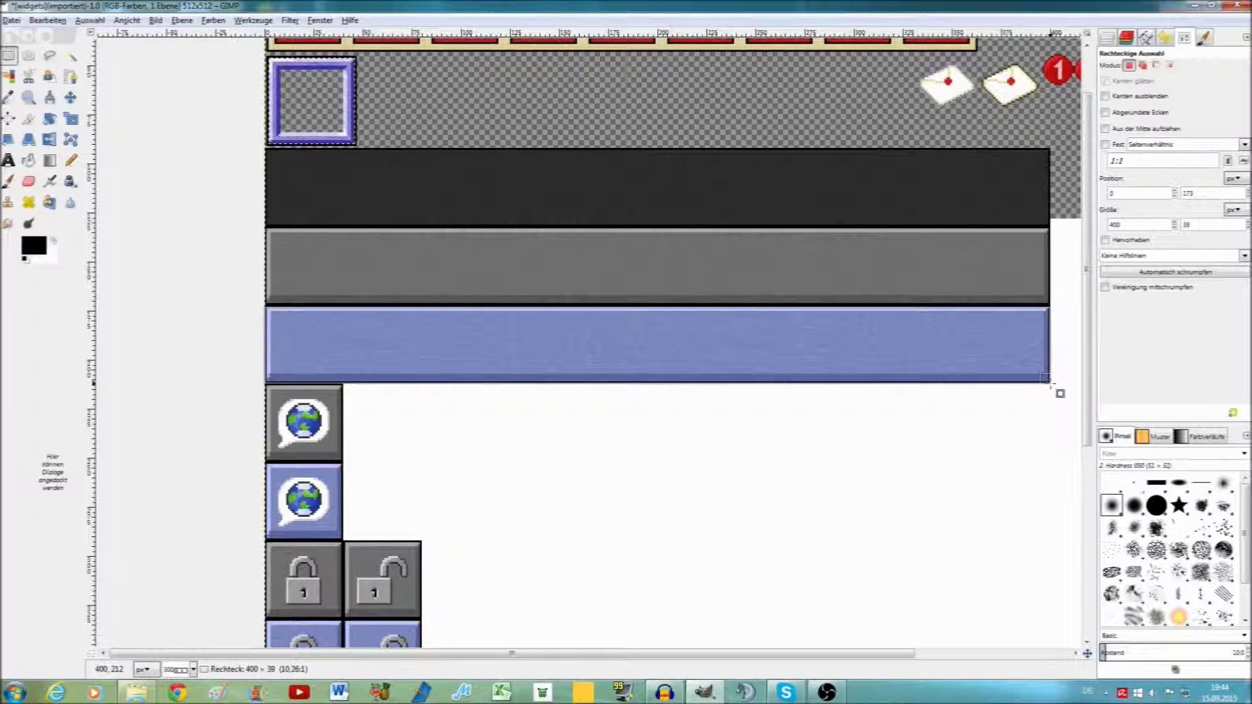
Trim the selection one pixel in so it fits inside the bar's edges
ctrl+scroll(1015, 360, up, 4)
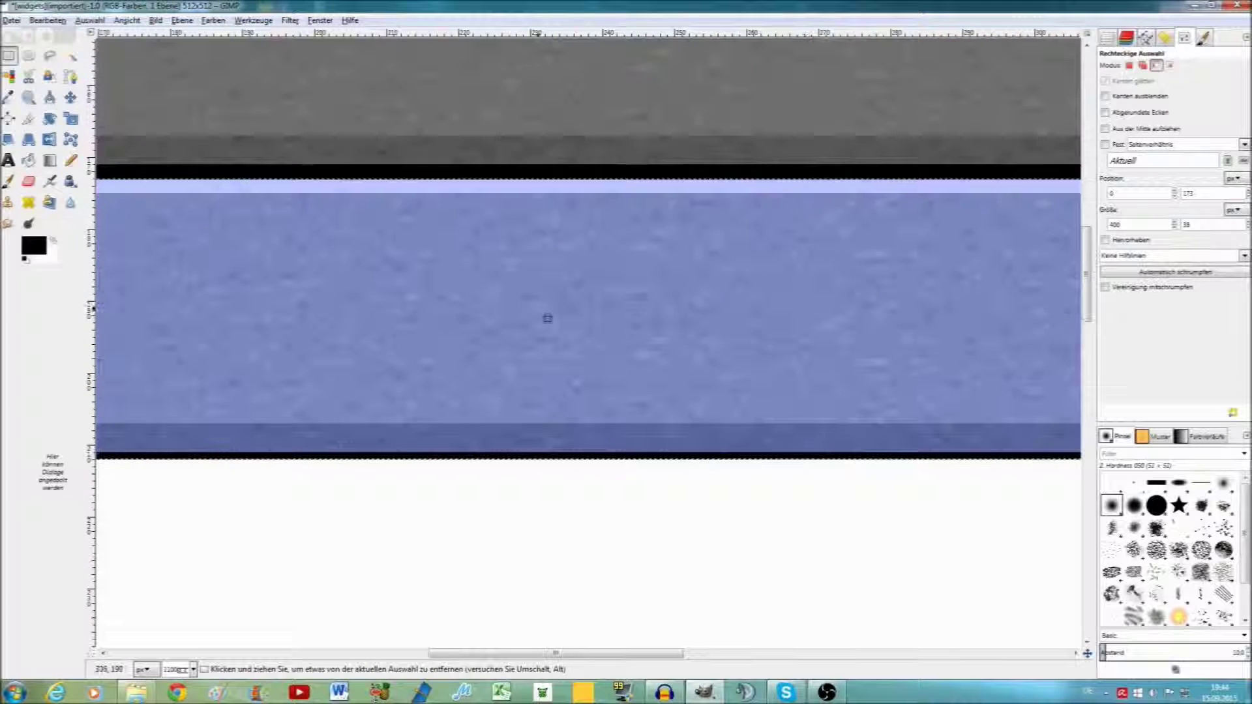
scroll(652, 307, down, 2)
scroll(966, 299, left, 5)
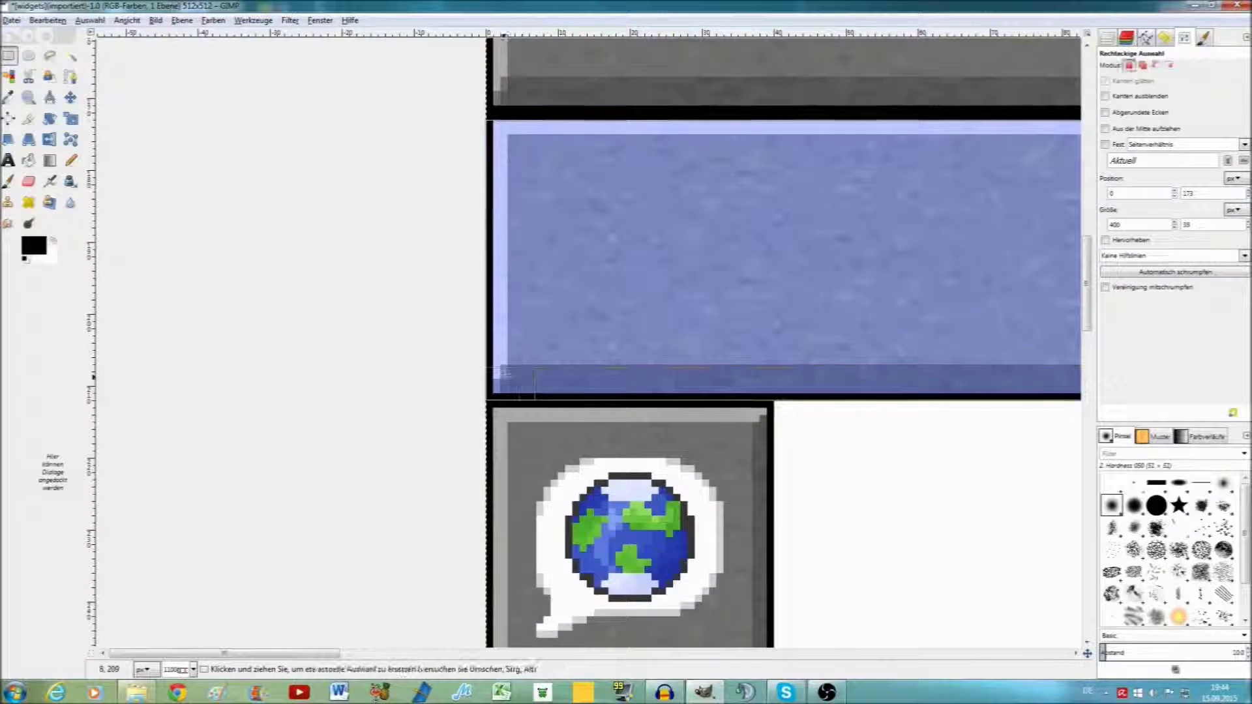
drag(509, 374, 524, 367)
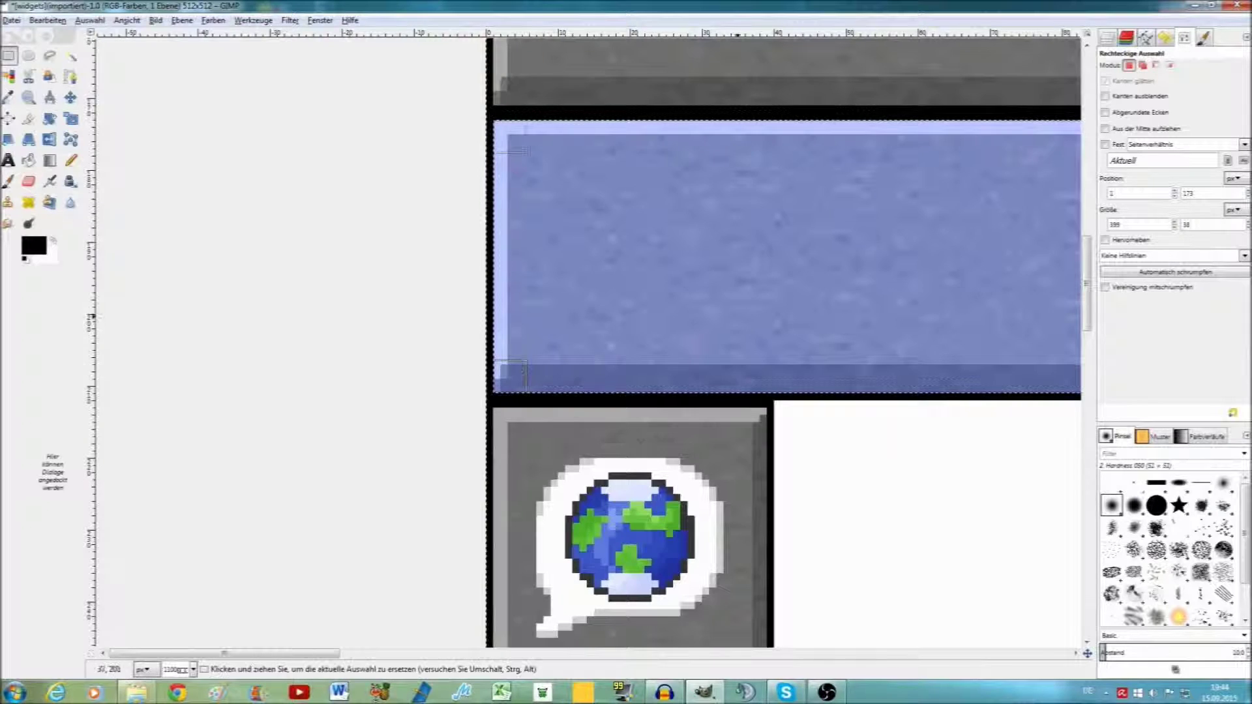
scroll(586, 261, right, 10)
scroll(587, 261, down, 3)
scroll(586, 326, right, 8)
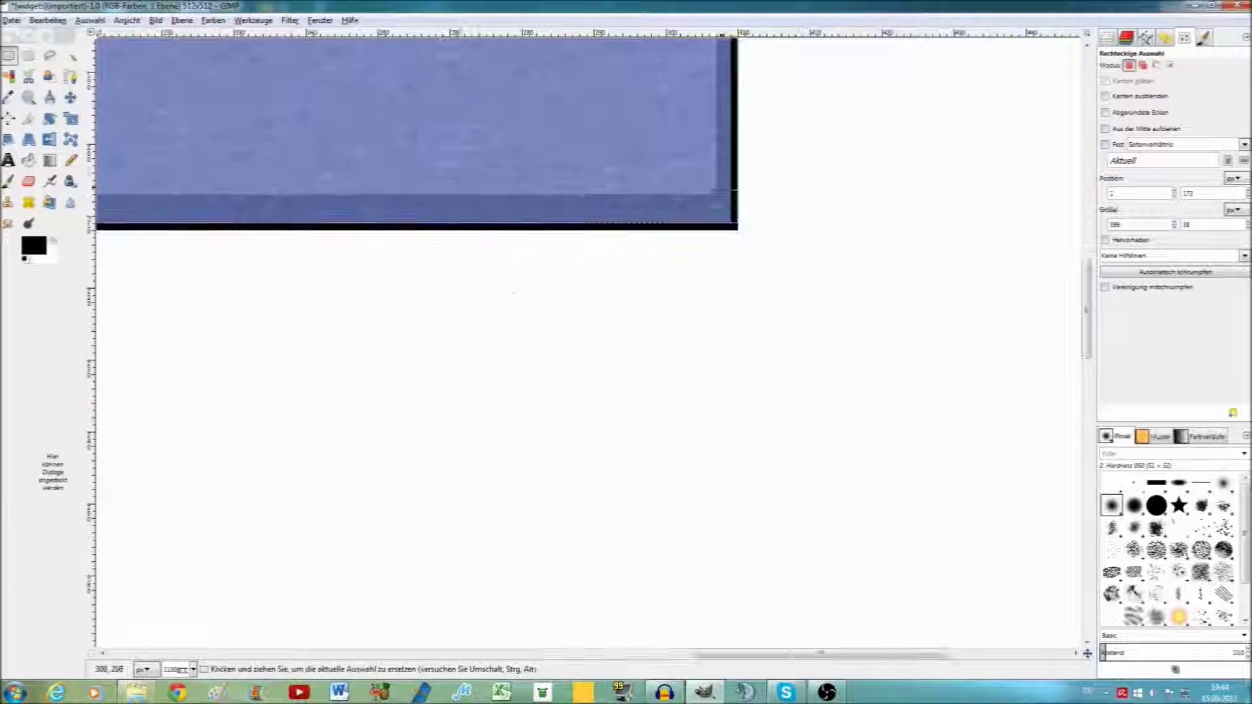
scroll(586, 326, up, 1)
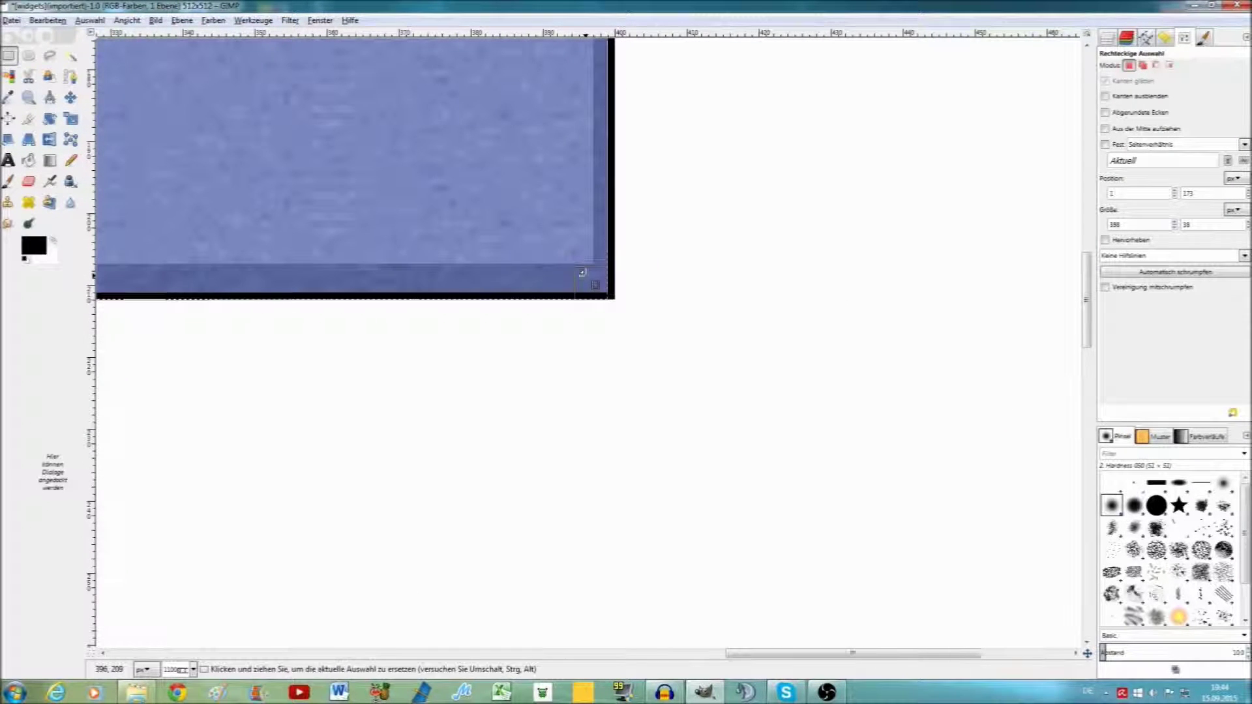
ctrl+scroll(552, 231, down, 1)
ctrl+scroll(552, 230, down, 1)
ctrl+scroll(436, 187, down, 2)
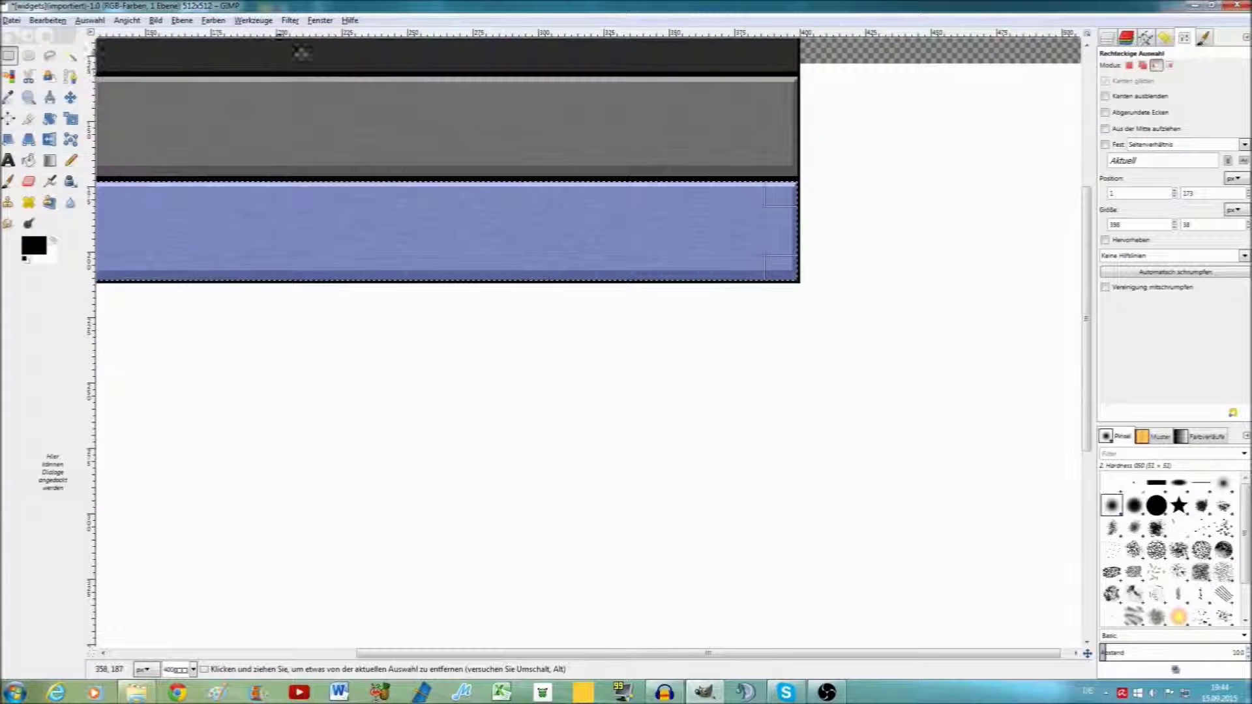
Colorize the selected bar pink with boosted saturation and adjusted lightness
click(213, 22)
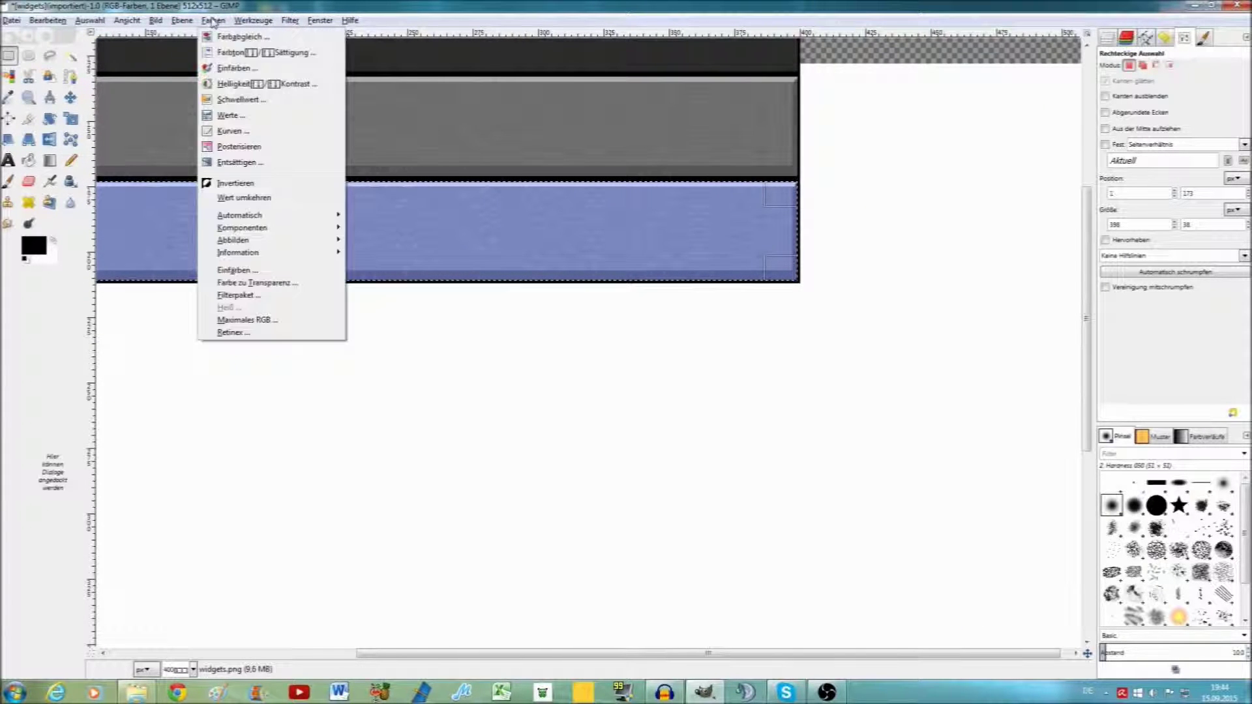
click(236, 68)
mouse_move(324, 141)
mouse_down()
mouse_move(273, 139)
mouse_move(390, 141)
mouse_move(357, 143)
mouse_move(396, 124)
mouse_up()
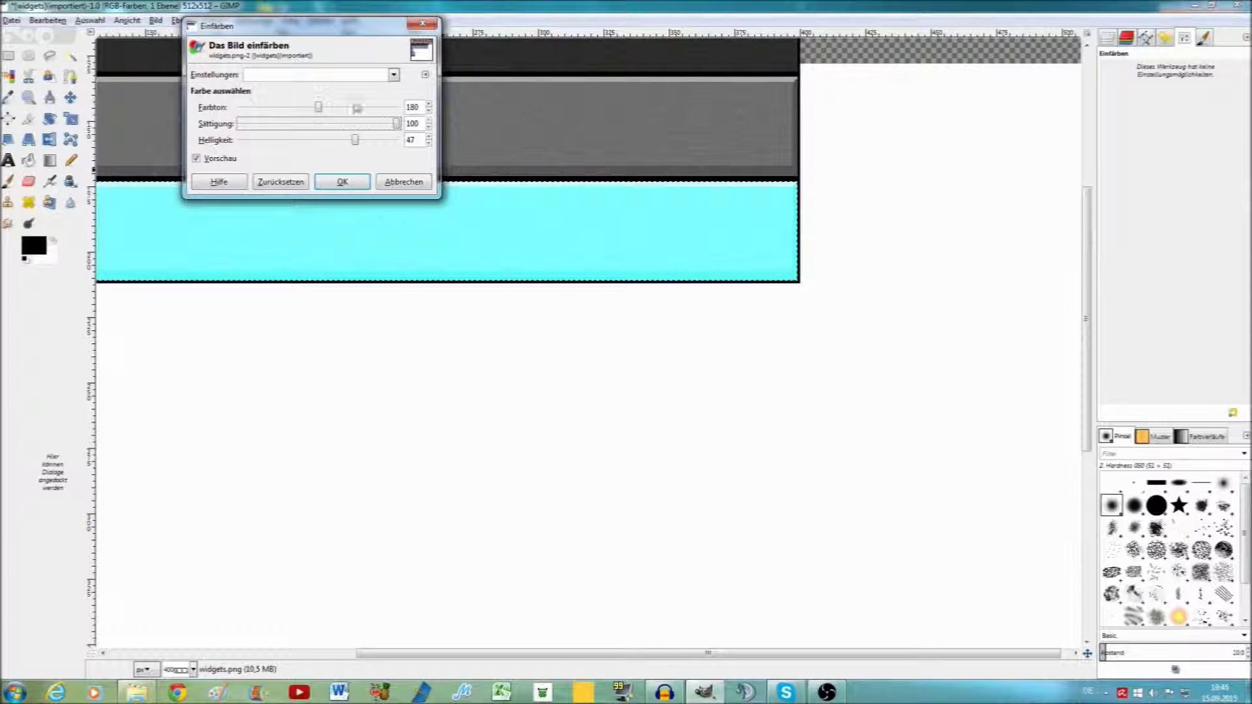
drag(318, 107, 443, 113)
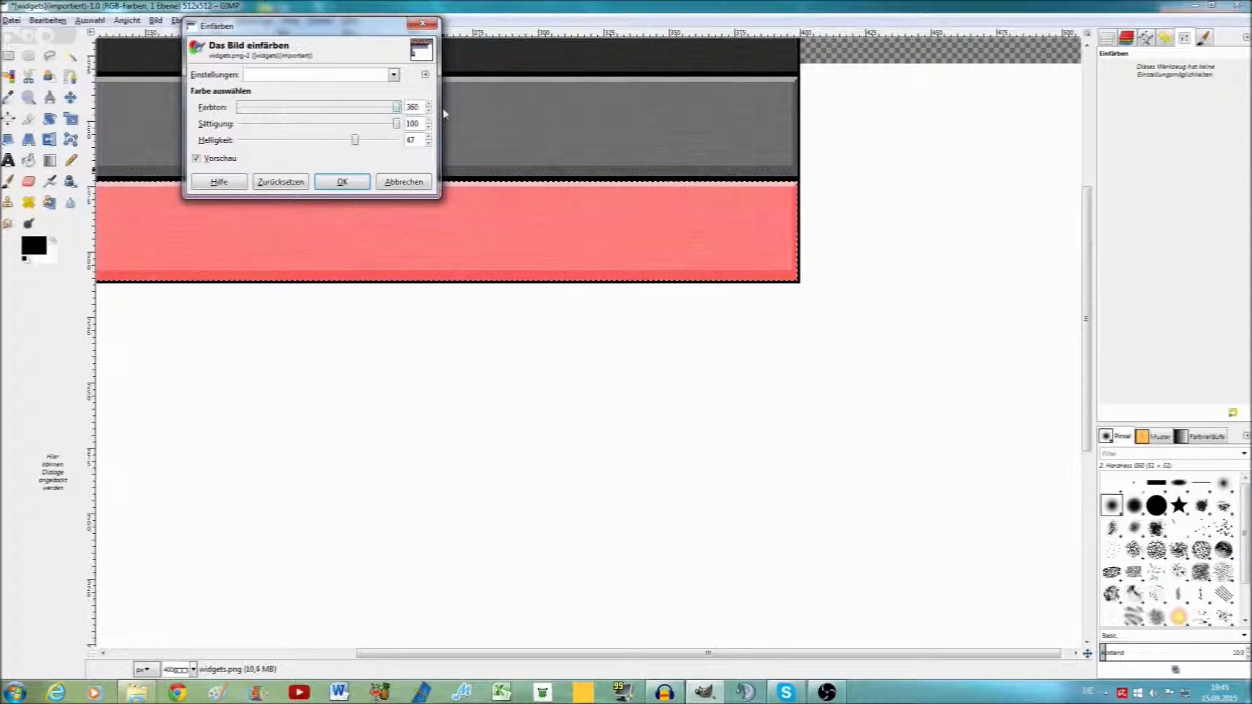
click(355, 175)
scroll(362, 189, down, 2)
scroll(642, 271, down, 2)
scroll(603, 274, up, 2)
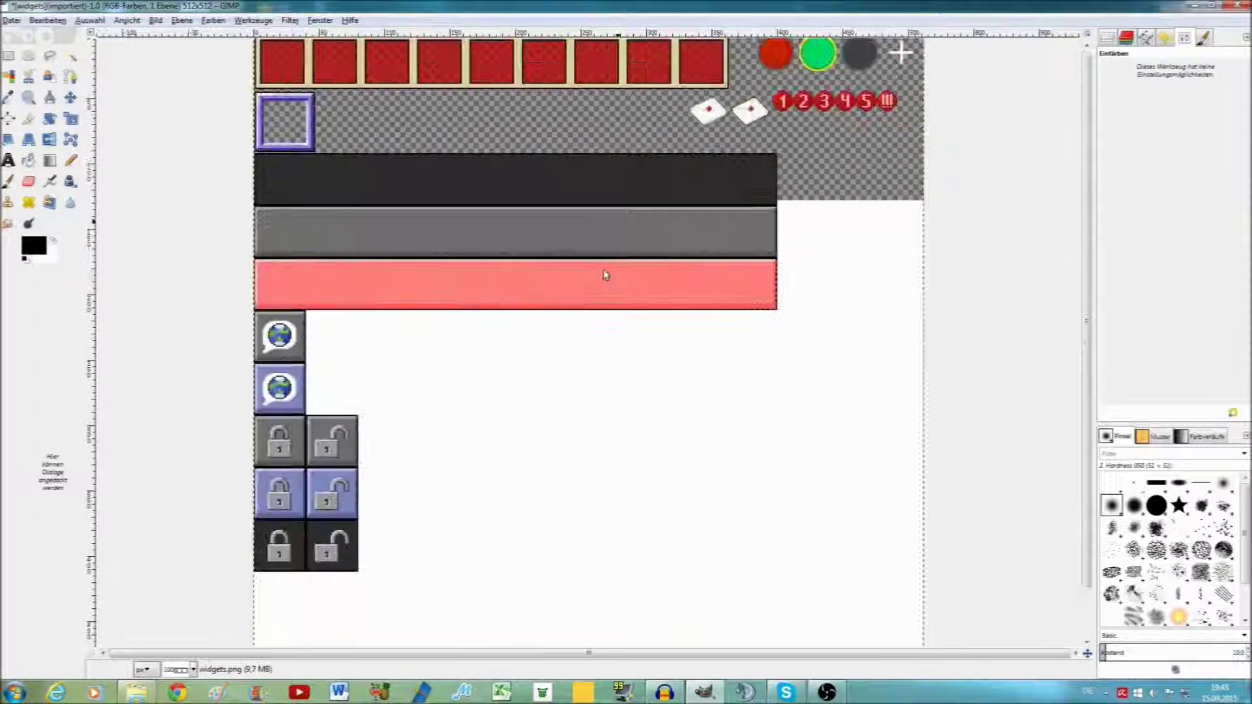
Colorize the bar again to a bright red: Hue 360, Saturation 100, tuned Lightness
click(213, 20)
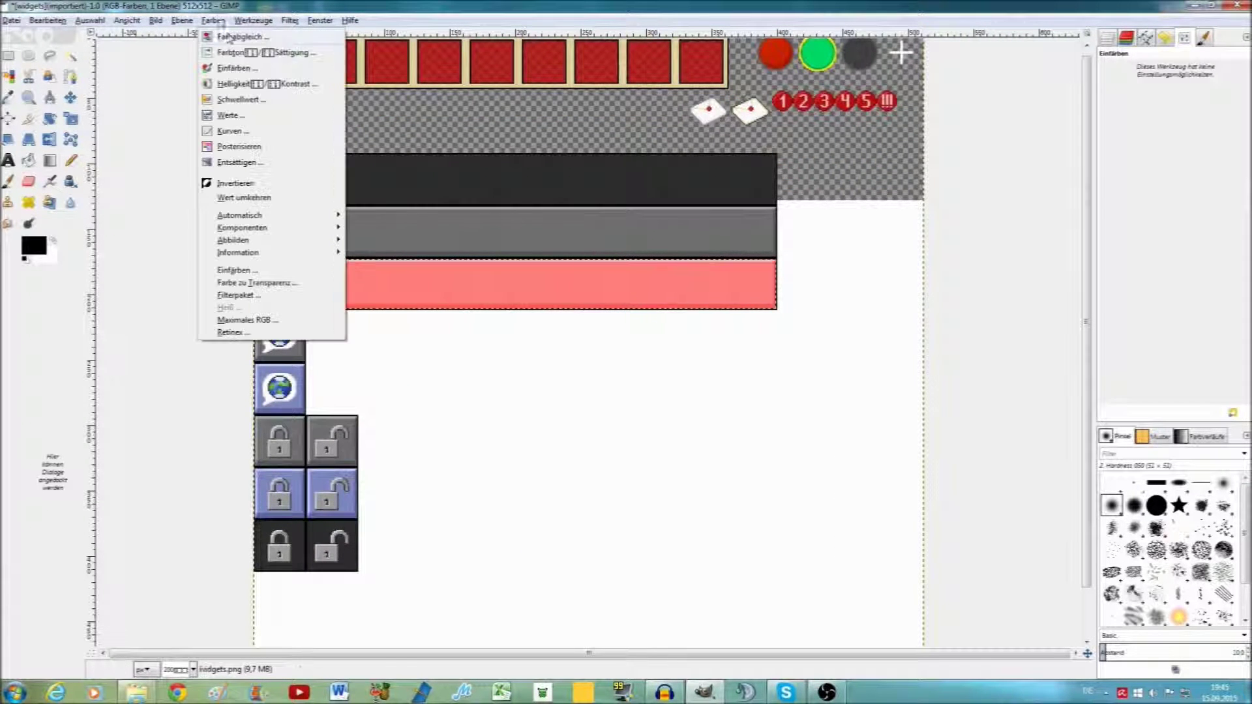
click(241, 64)
drag(318, 107, 325, 107)
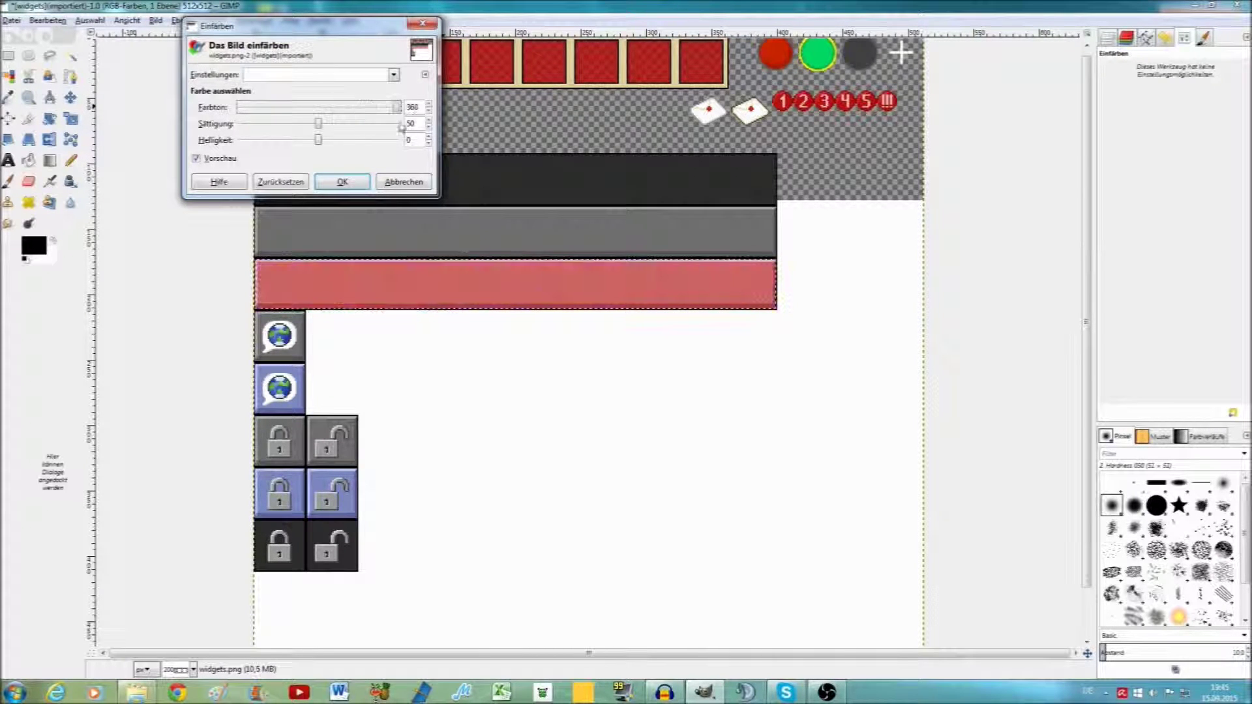
drag(319, 124, 461, 121)
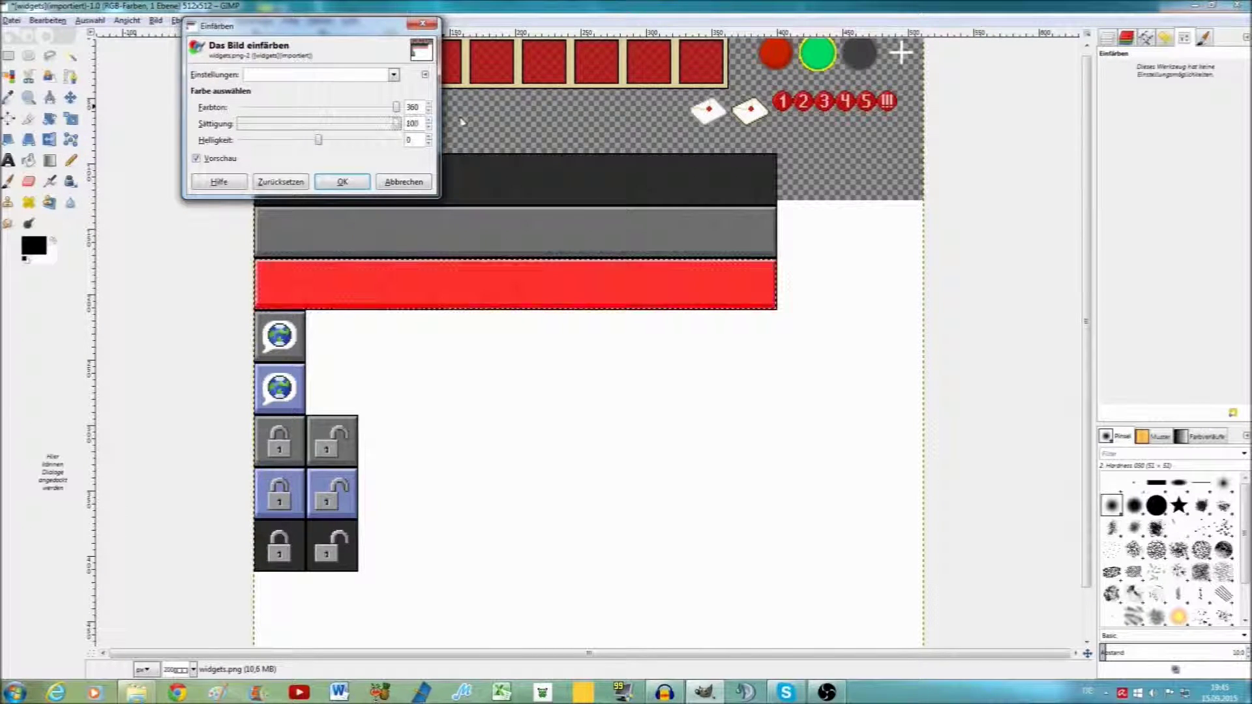
drag(318, 142, 328, 142)
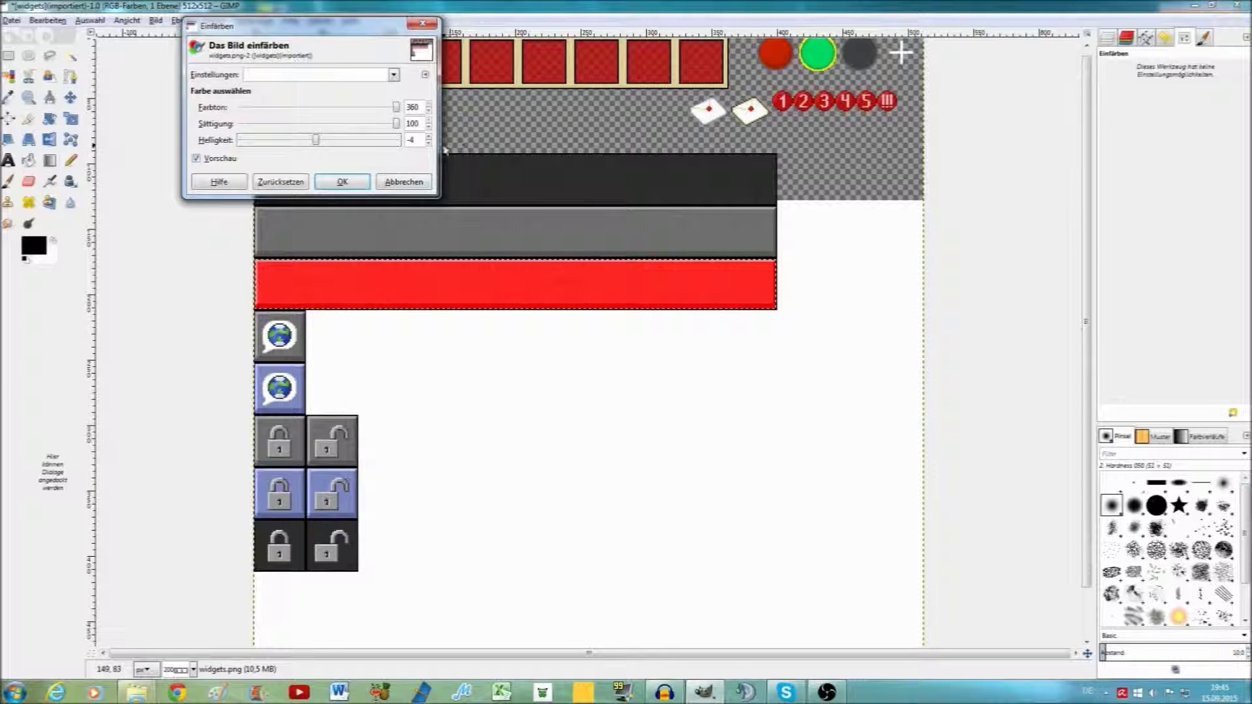
Apply the bright red colour to the button bar and zoom in on the selector frame
click(365, 182)
scroll(567, 261, down, 2)
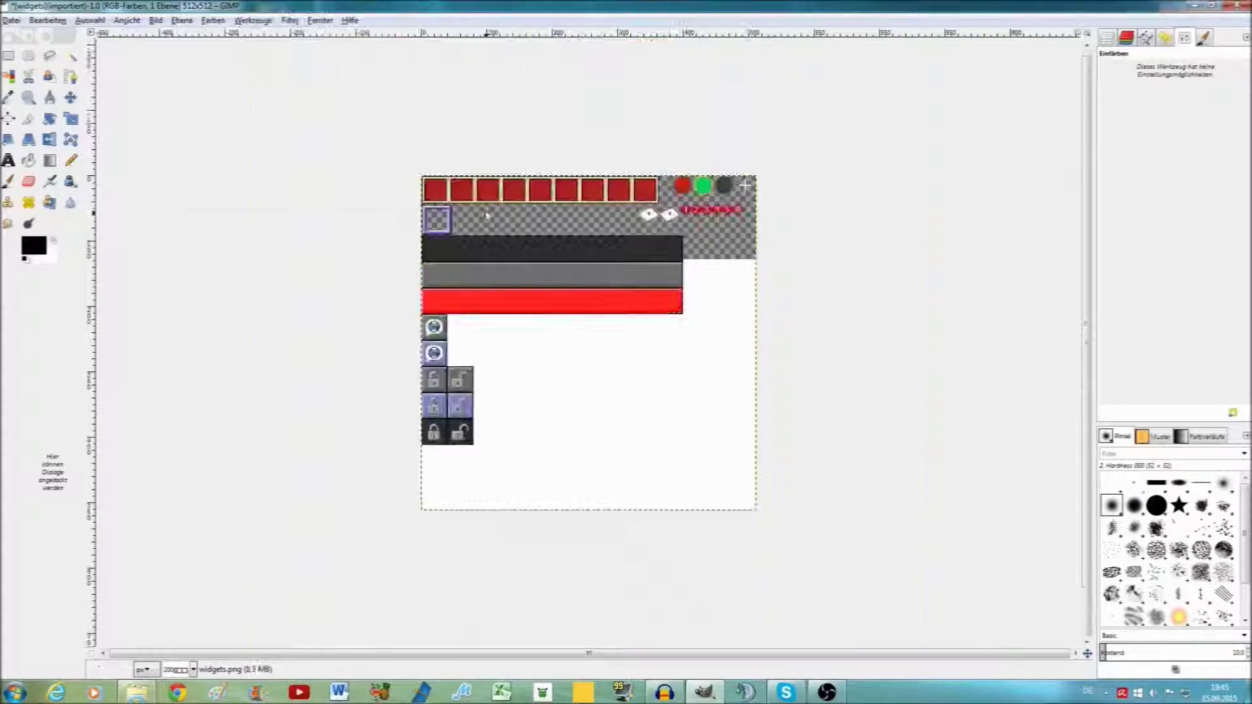
scroll(567, 261, up, 2)
scroll(567, 261, up, 1)
scroll(732, 246, up, 2)
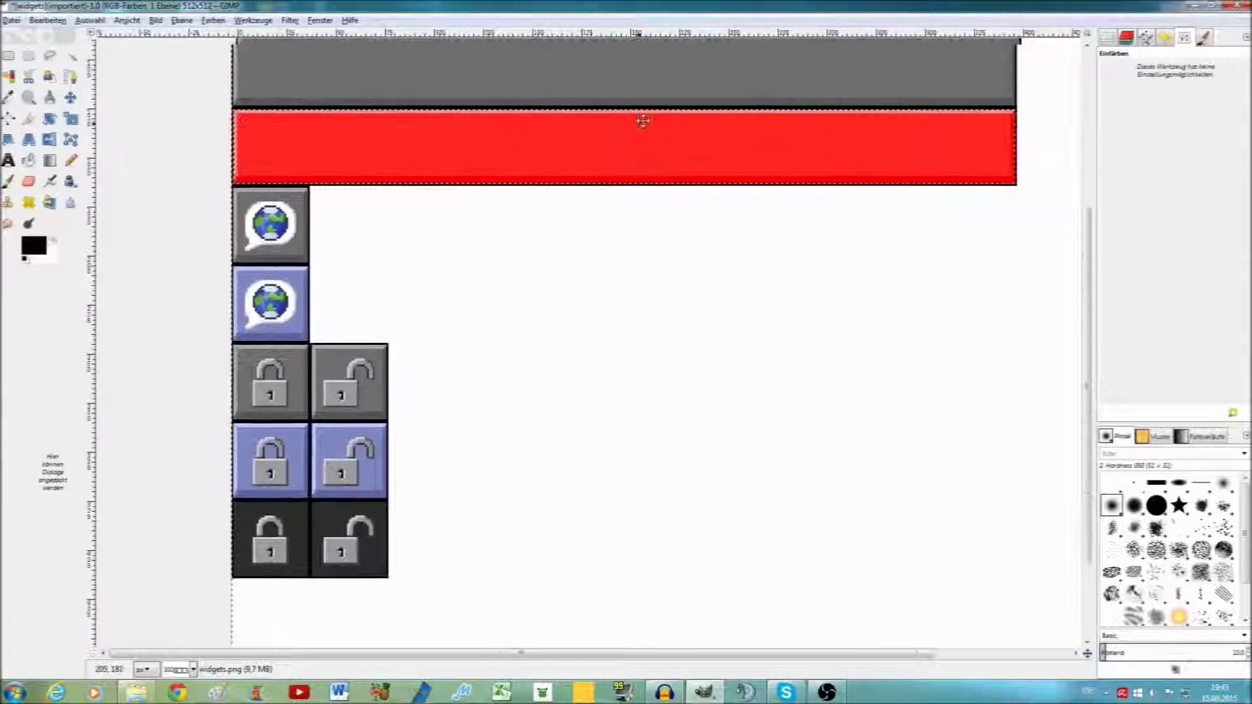
scroll(643, 120, up, 3)
scroll(643, 120, down, 1)
scroll(920, 246, down, 1)
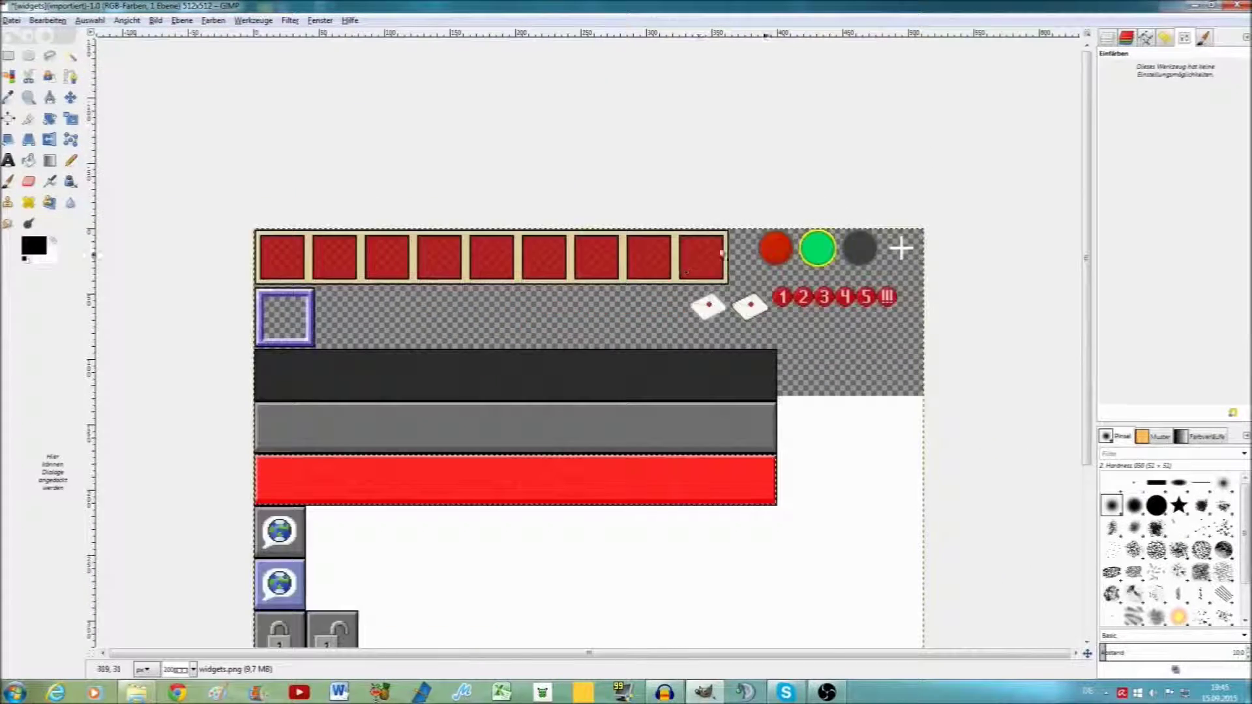
scroll(921, 246, up, 3)
scroll(921, 245, down, 2)
scroll(803, 303, up, 1)
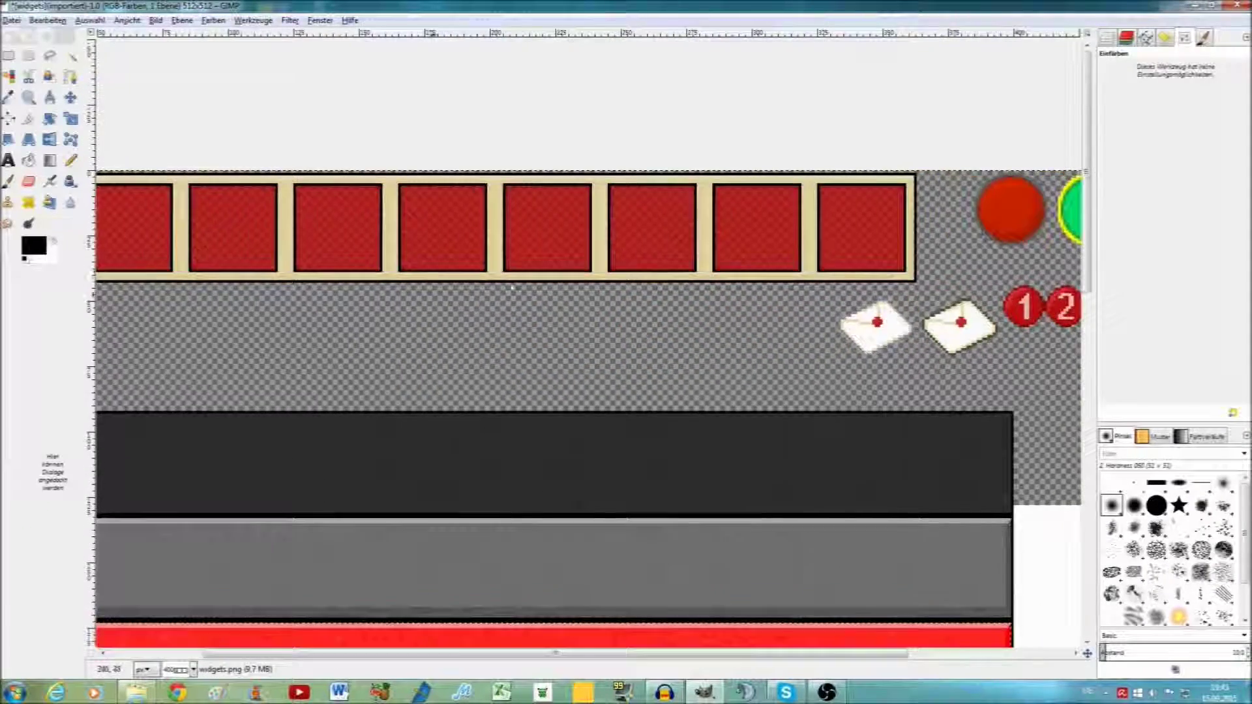
scroll(803, 303, left, 5)
scroll(513, 303, up, 4)
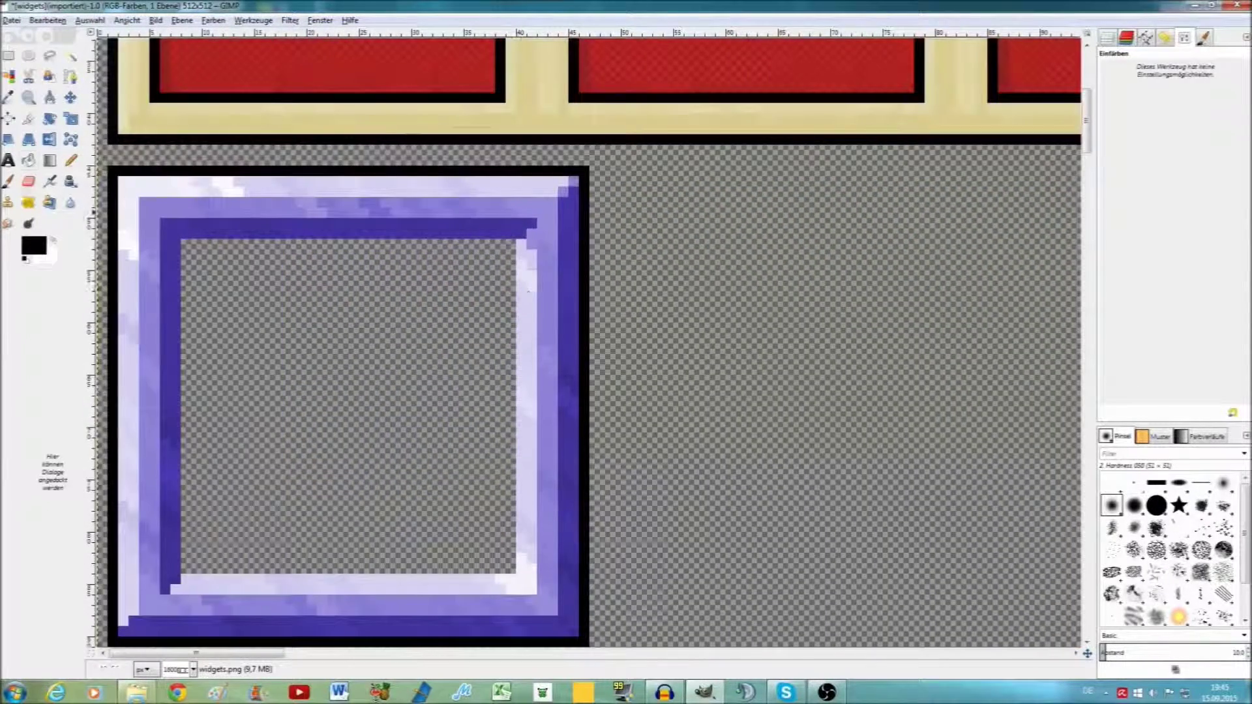
Switch to the Pencil tool, clear the bar selection, and undo the misplaced black line
click(71, 160)
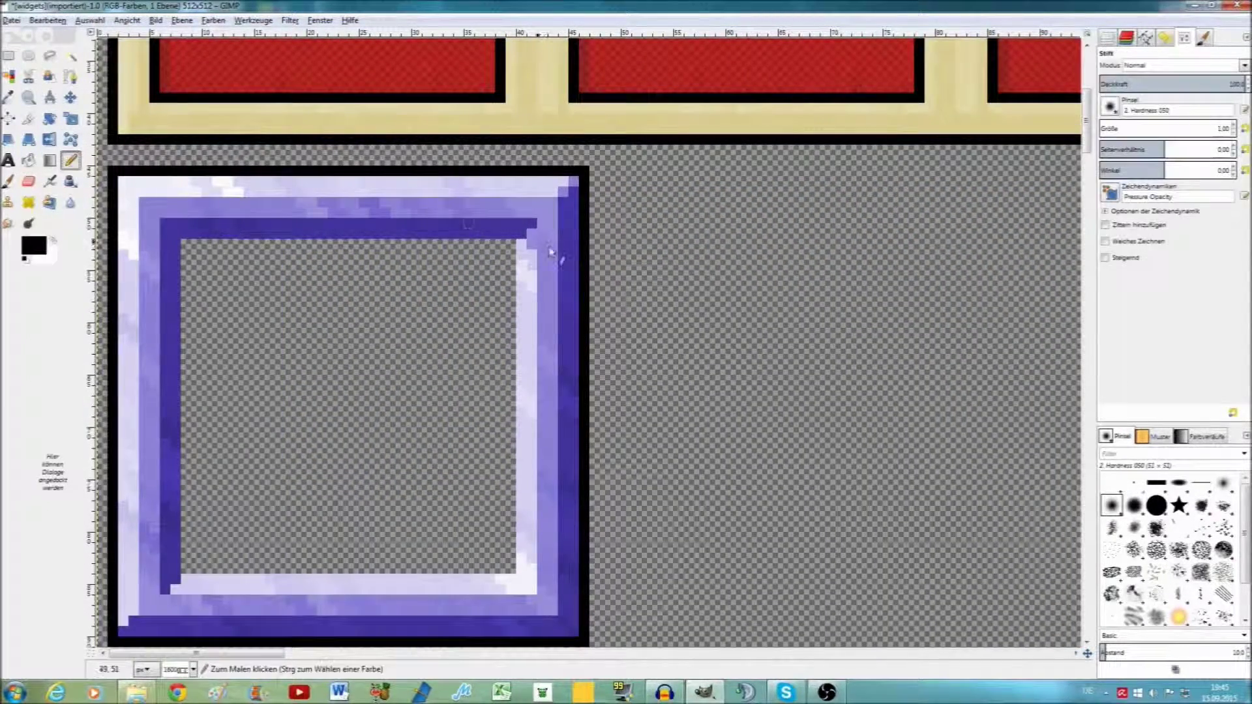
click(509, 246)
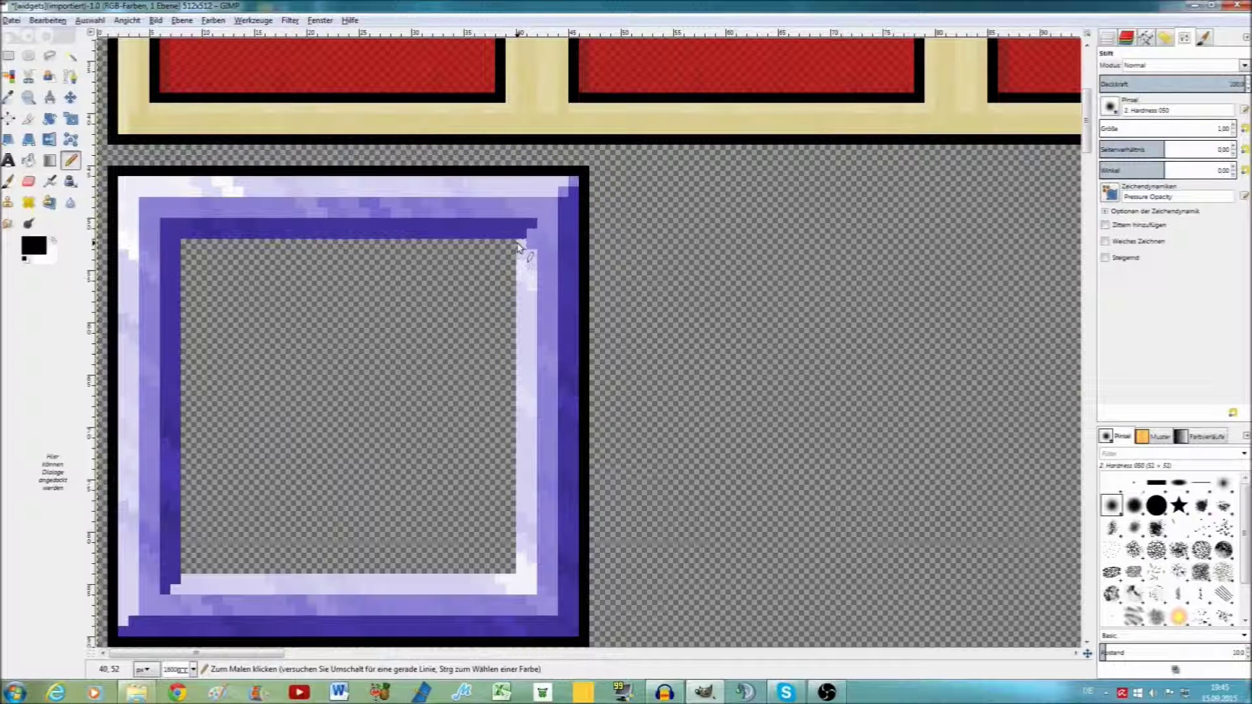
click(99, 19)
key(Escape)
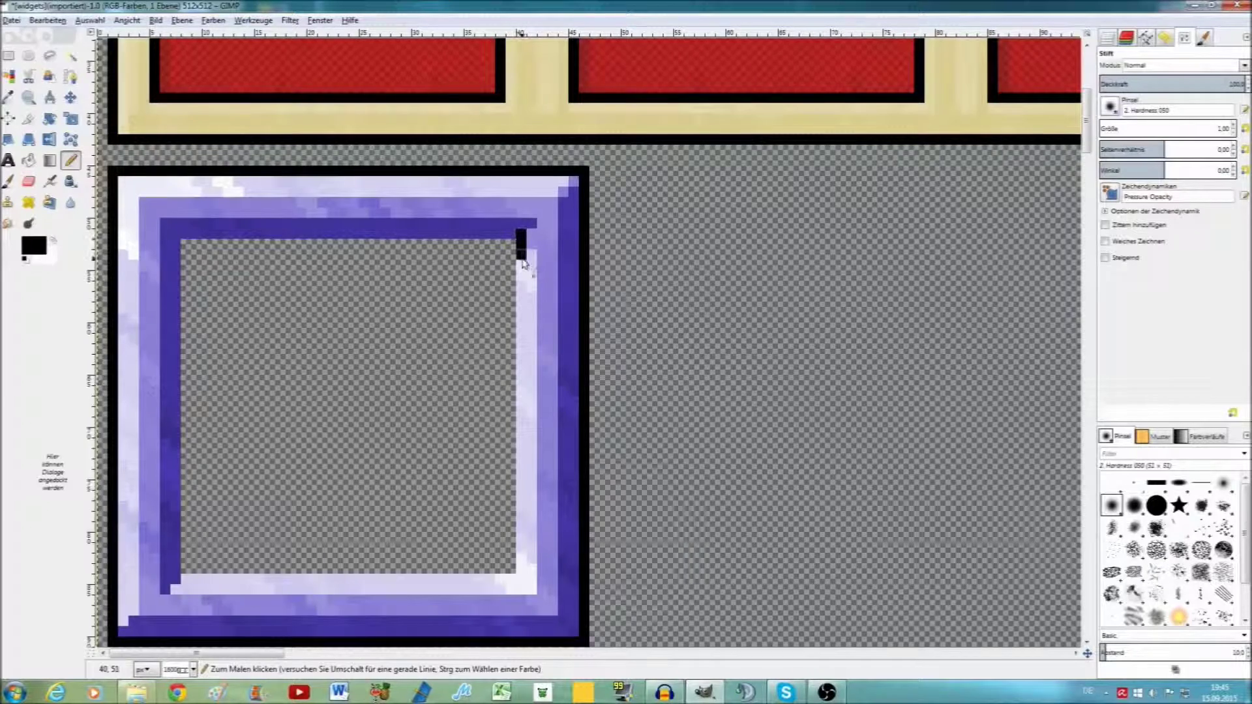
scroll(523, 263, down, 4)
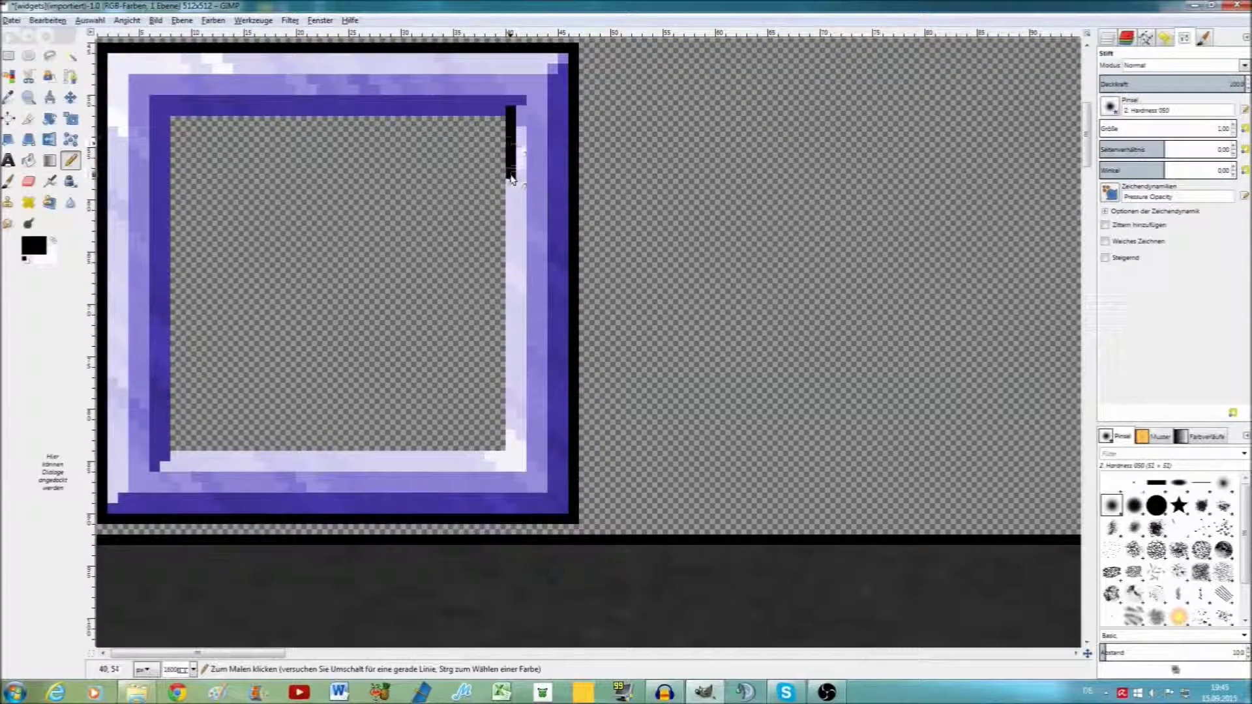
key(ctrl+z)
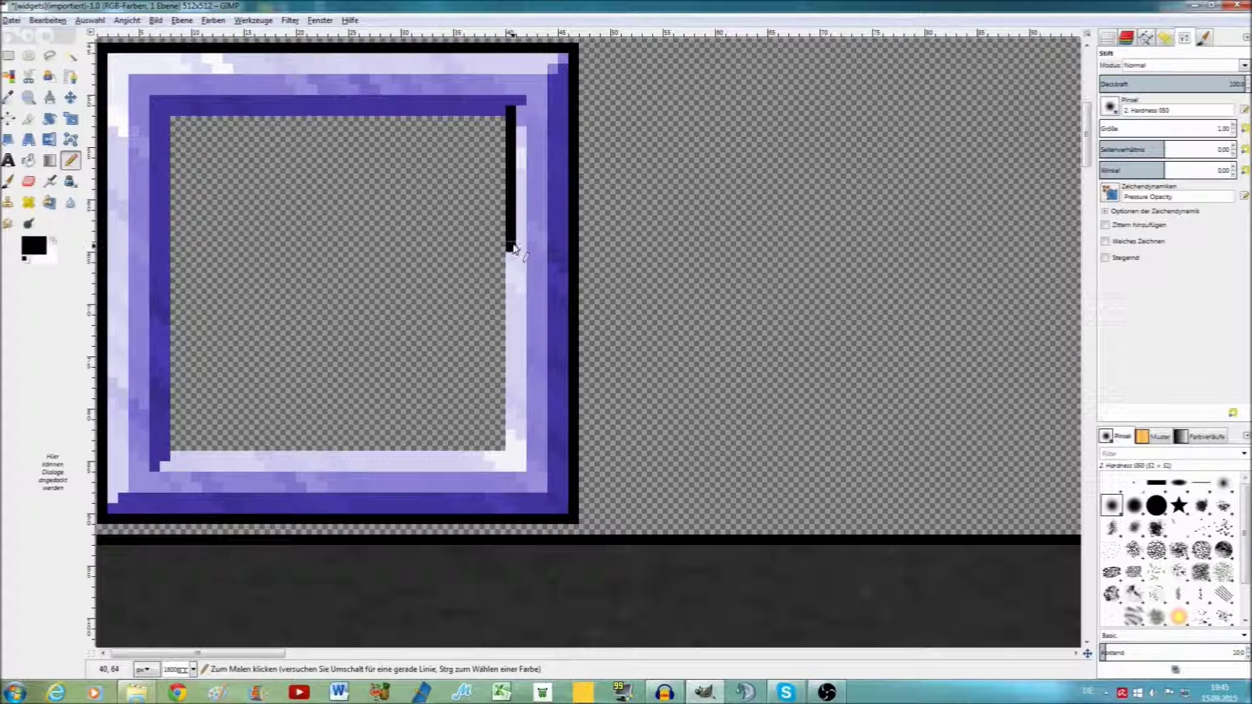
key(ctrl+z)
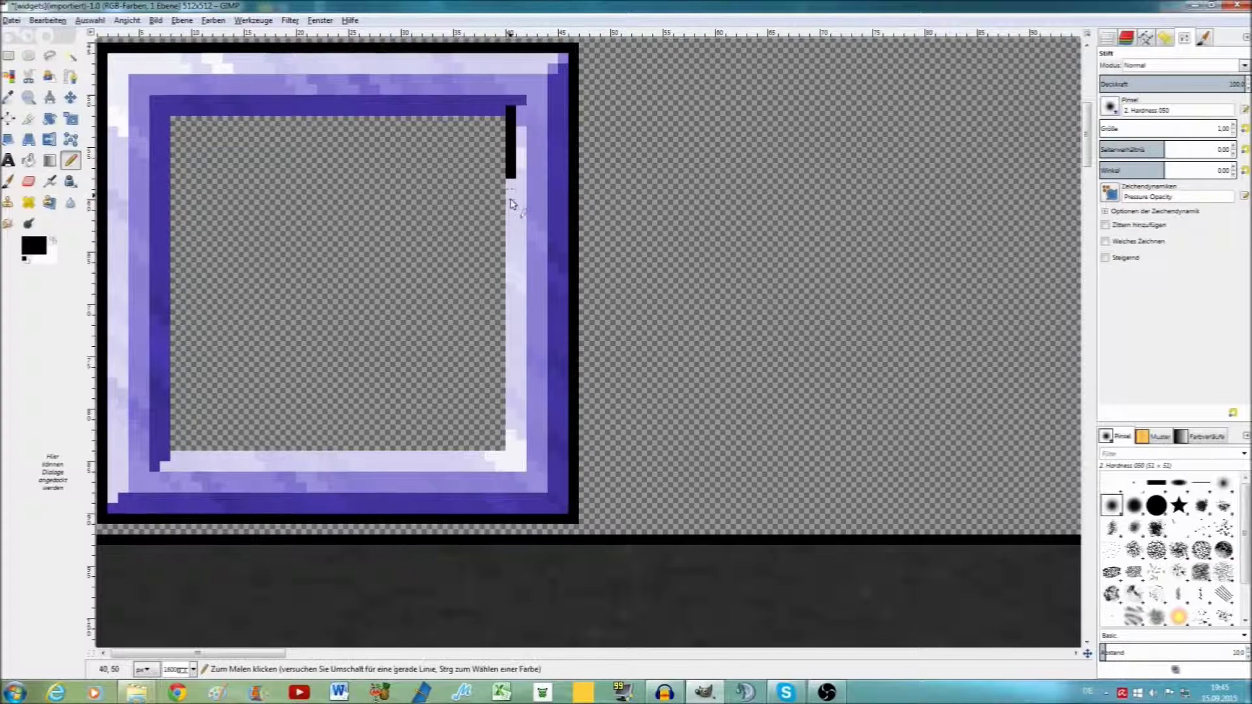
Draw one-pixel black lines along the frame's inner right, bottom and side edges
drag(513, 213, 513, 459)
scroll(299, 460, up, 4)
drag(160, 459, 644, 431)
drag(426, 198, 427, 410)
drag(363, 215, 363, 645)
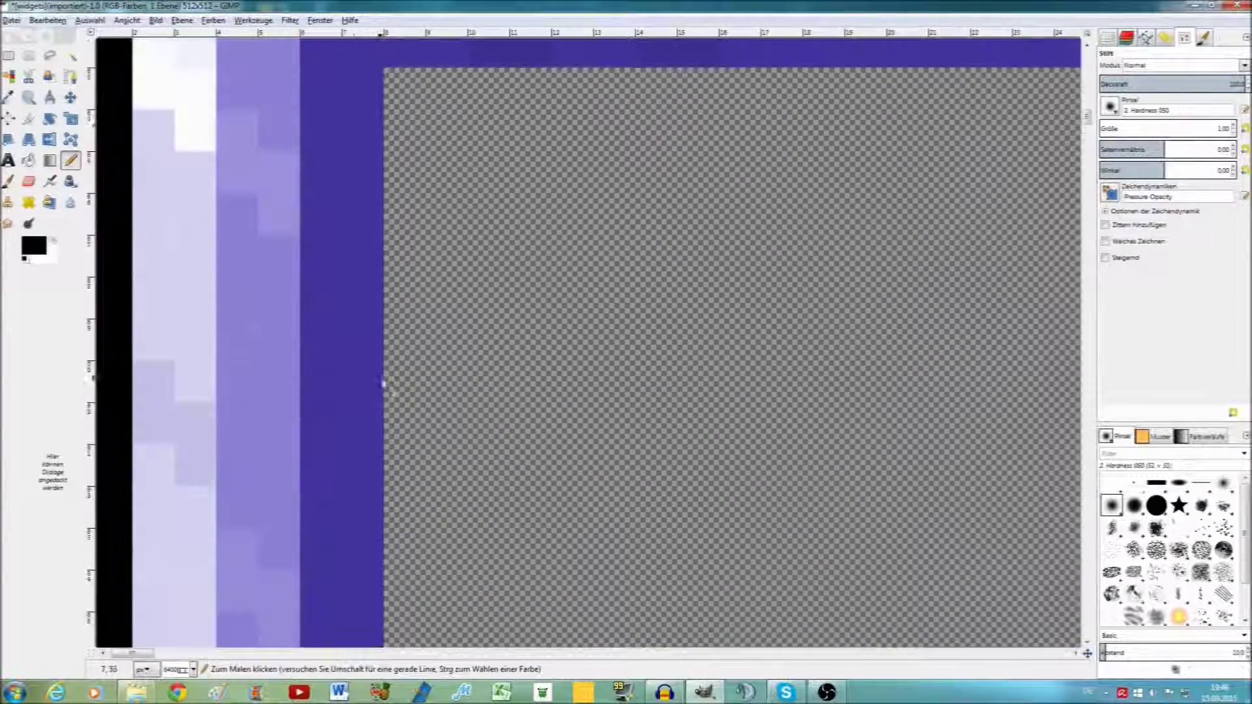
drag(363, 307, 610, 54)
scroll(355, 552, down, 5)
scroll(684, 349, up, 5)
scroll(475, 330, right, 3)
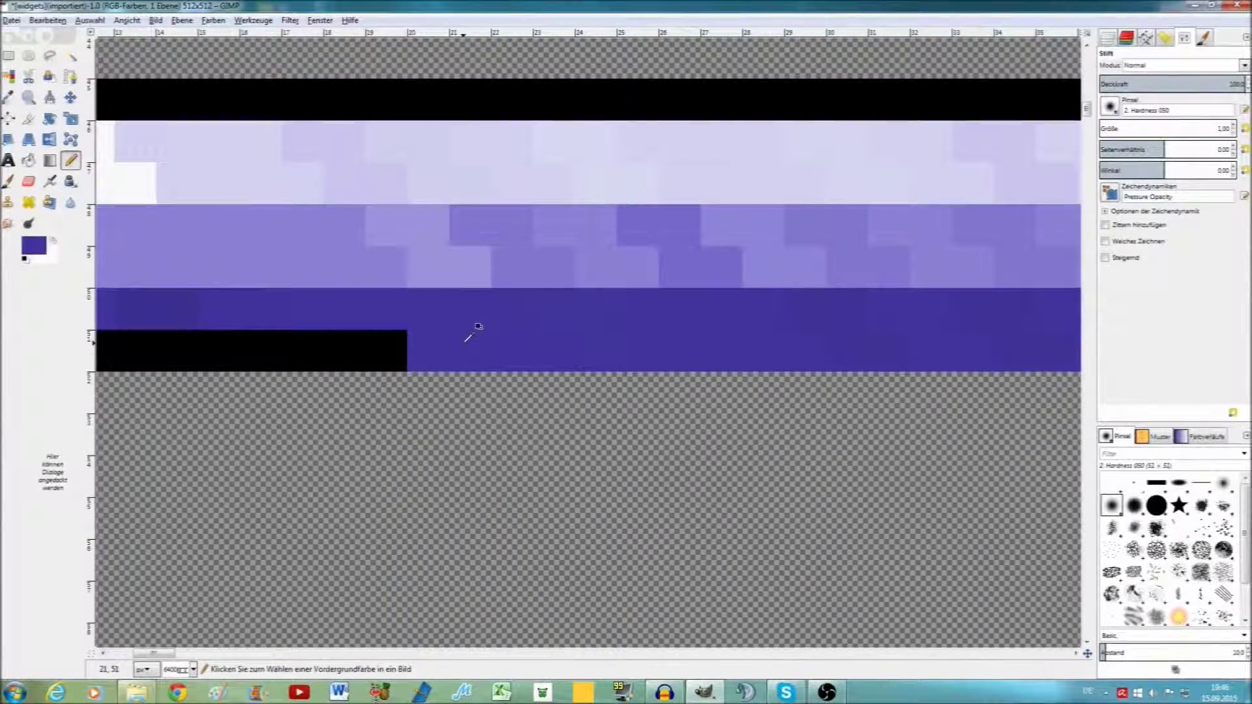
Extend the black outline along the purple stripe and check the finished frame
shift+click(427, 351)
shift+click(706, 352)
scroll(706, 352, down, 2)
scroll(410, 355, down, 3)
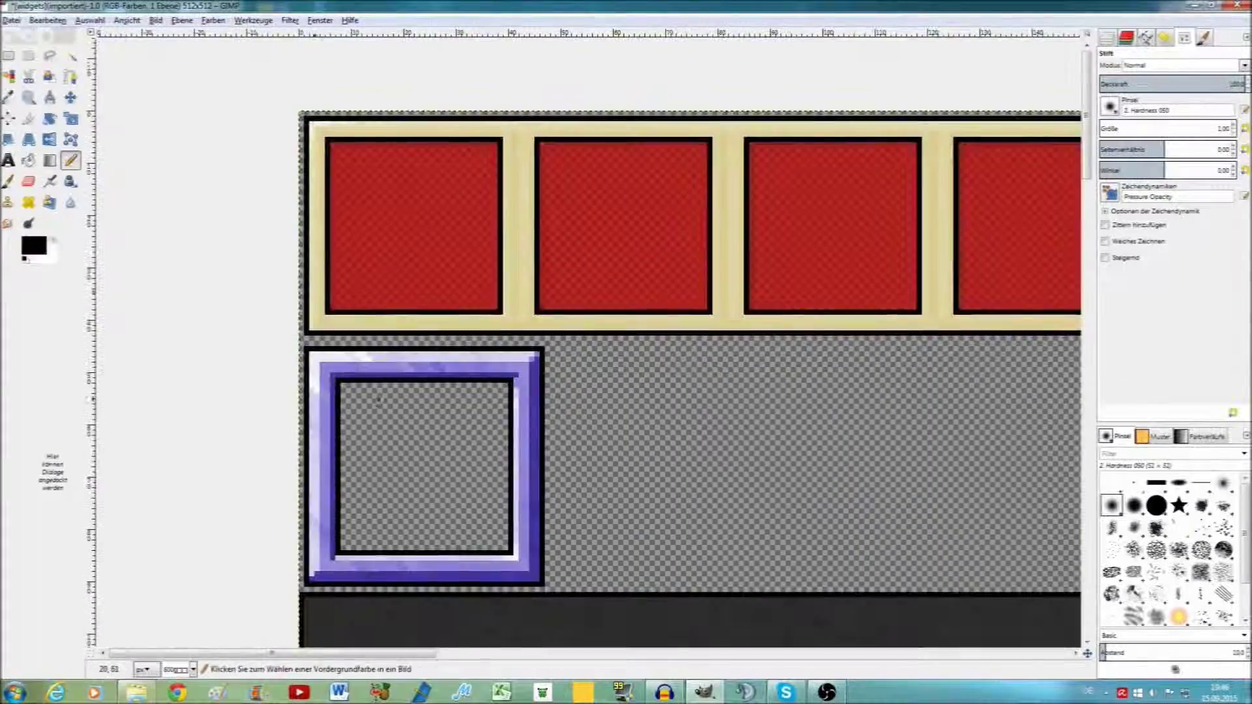
scroll(698, 403, down, 2)
scroll(697, 403, down, 2)
scroll(698, 403, down, 1)
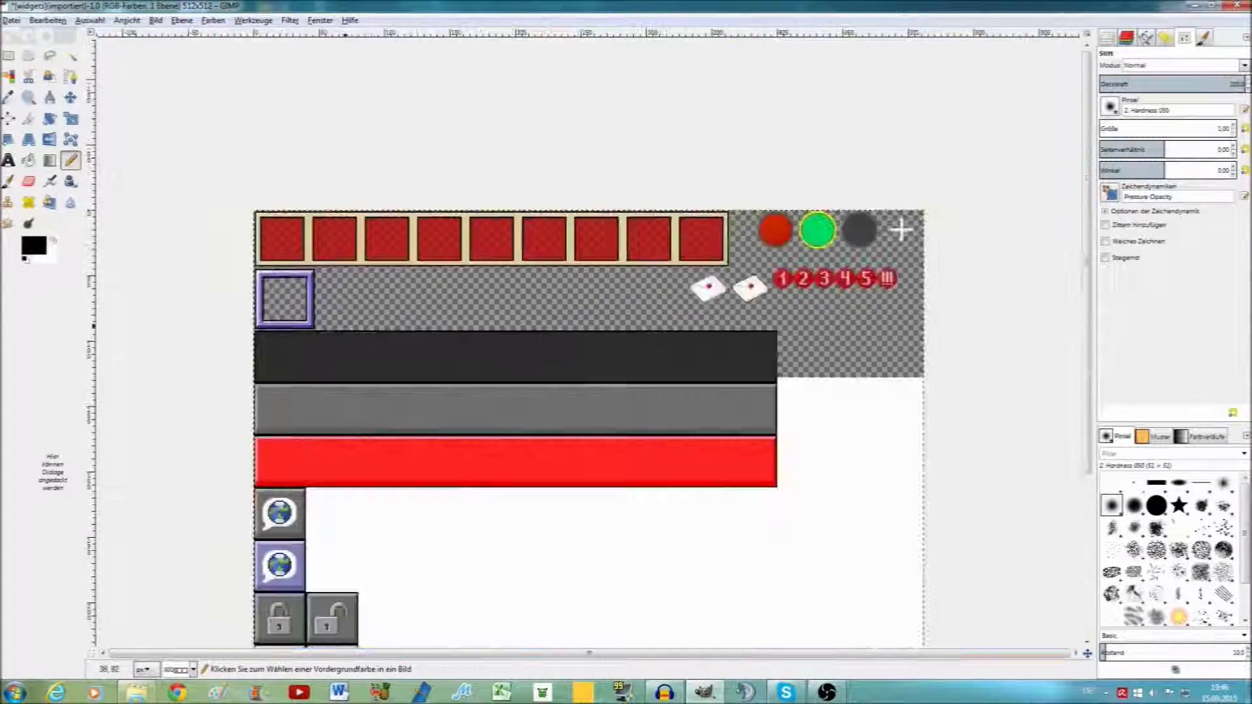
scroll(697, 403, right, 2)
scroll(601, 414, up, 1)
scroll(519, 274, up, 1)
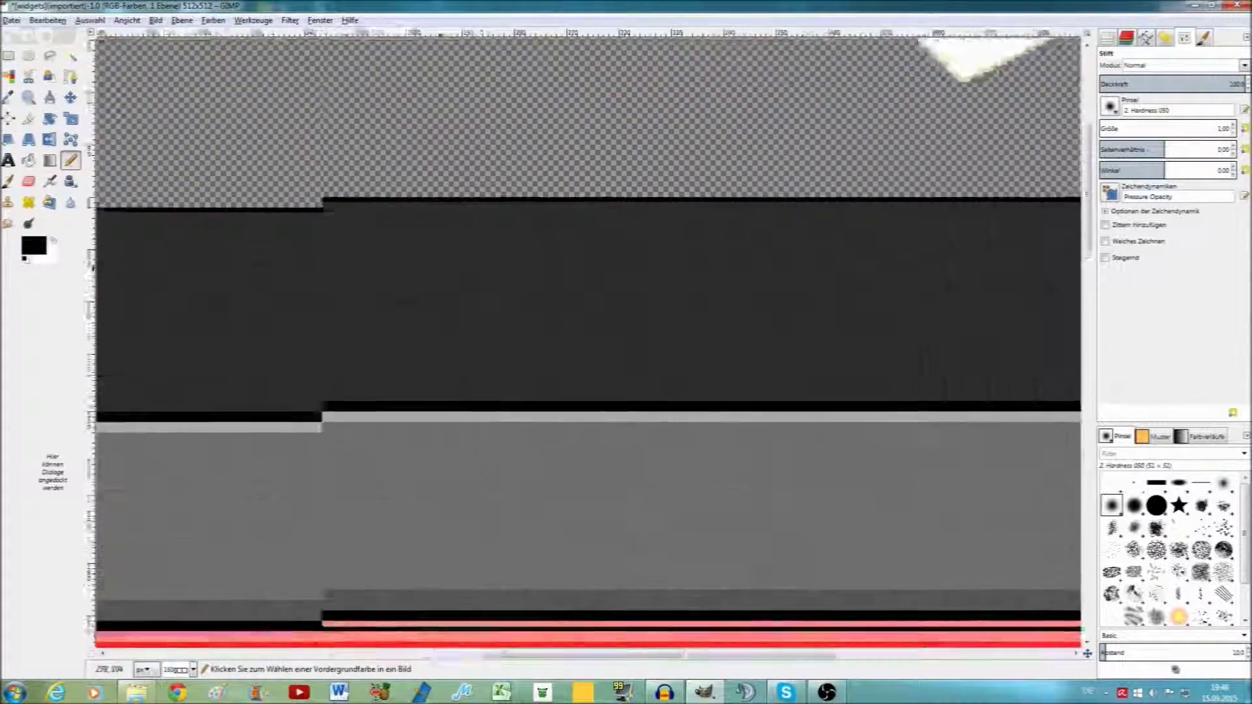
scroll(518, 274, up, 1)
scroll(519, 274, down, 1)
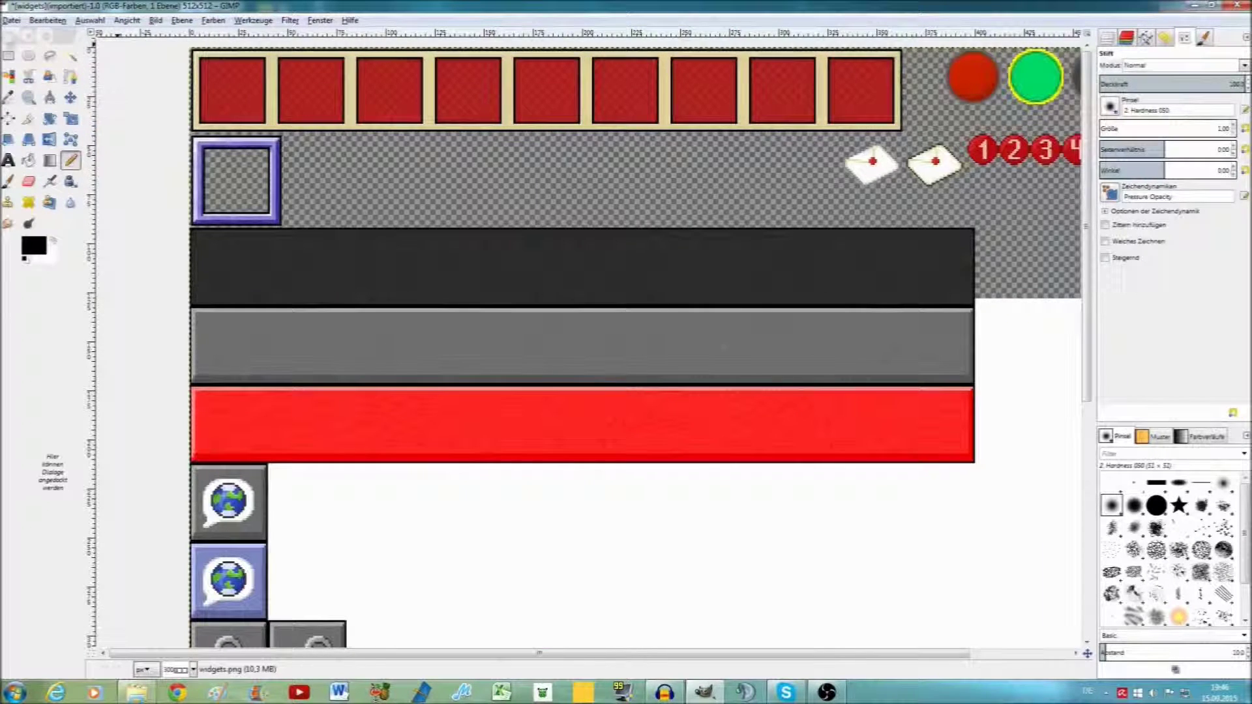
Mark out the grey button bar with a rectangle selection
key(r)
scroll(365, 280, up, 1)
scroll(365, 280, up, 1)
scroll(365, 280, up, 1)
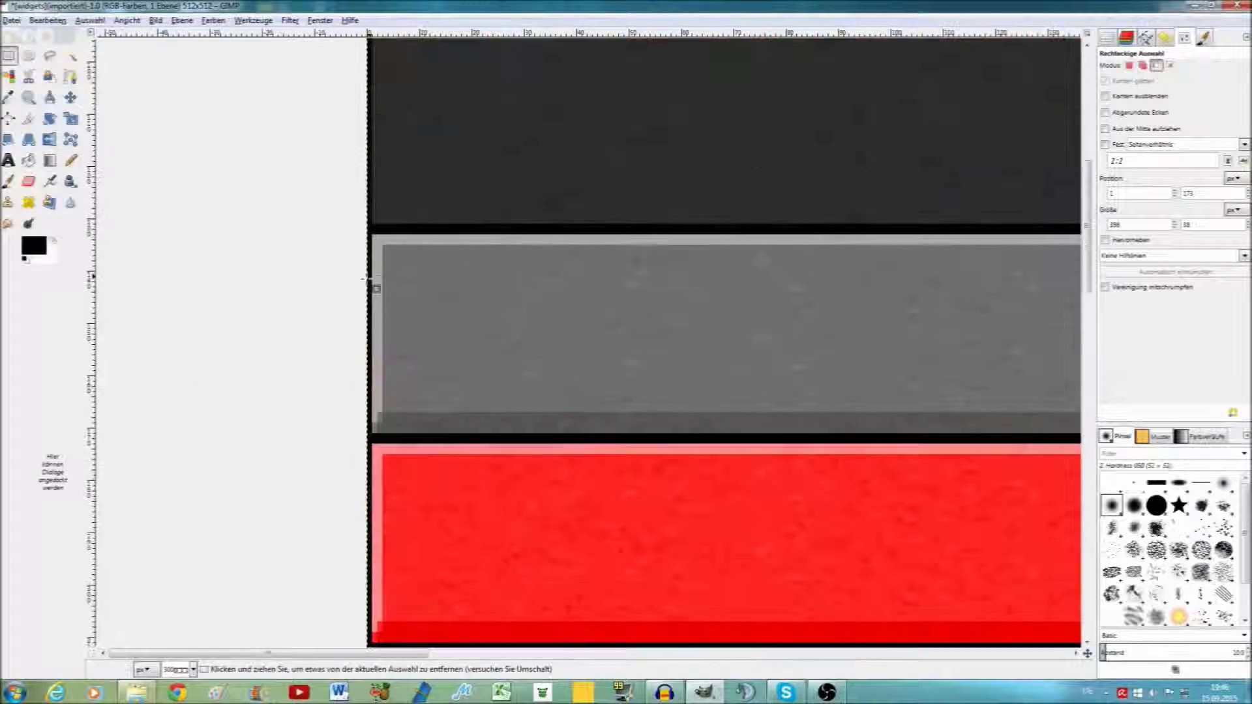
scroll(365, 279, up, 1)
mouse_move(377, 334)
mouse_down()
mouse_move(826, 529)
mouse_move(1086, 531)
mouse_move(819, 504)
mouse_up()
Zoom back out on the canvas and bring up the Farben (Colors) menu
scroll(551, 476, down, 1)
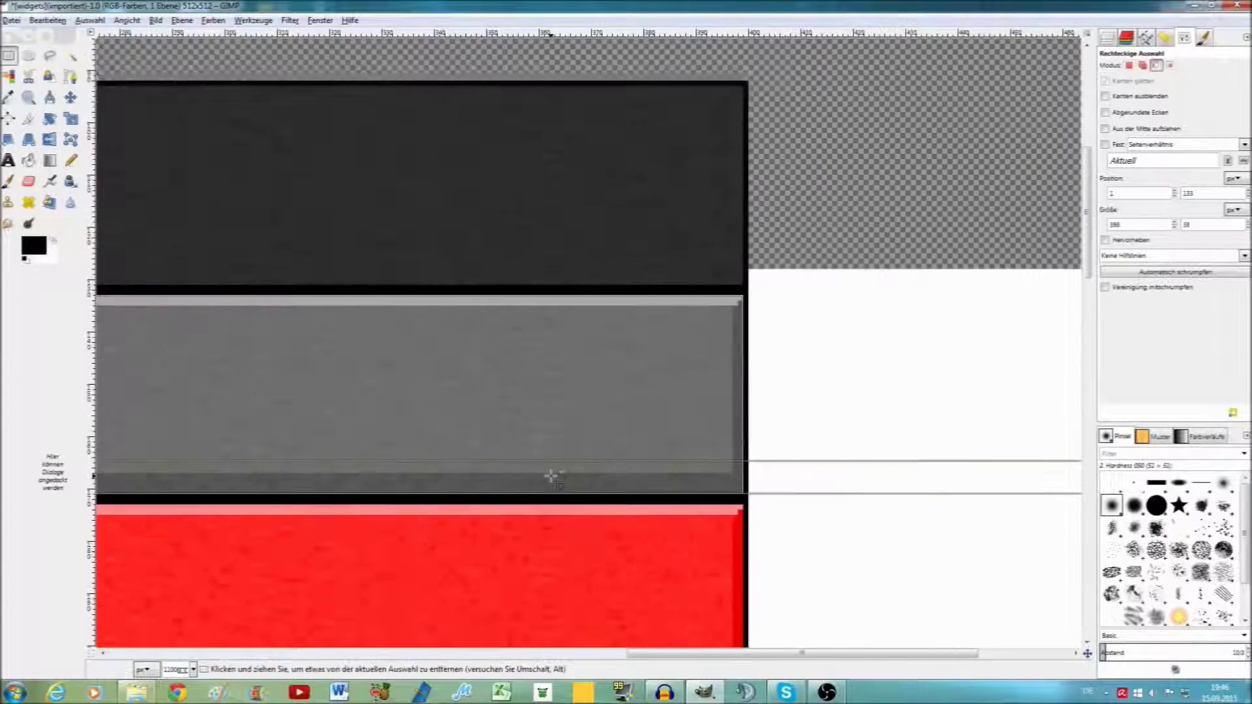
scroll(551, 476, down, 5)
scroll(828, 495, up, 1)
scroll(827, 495, up, 1)
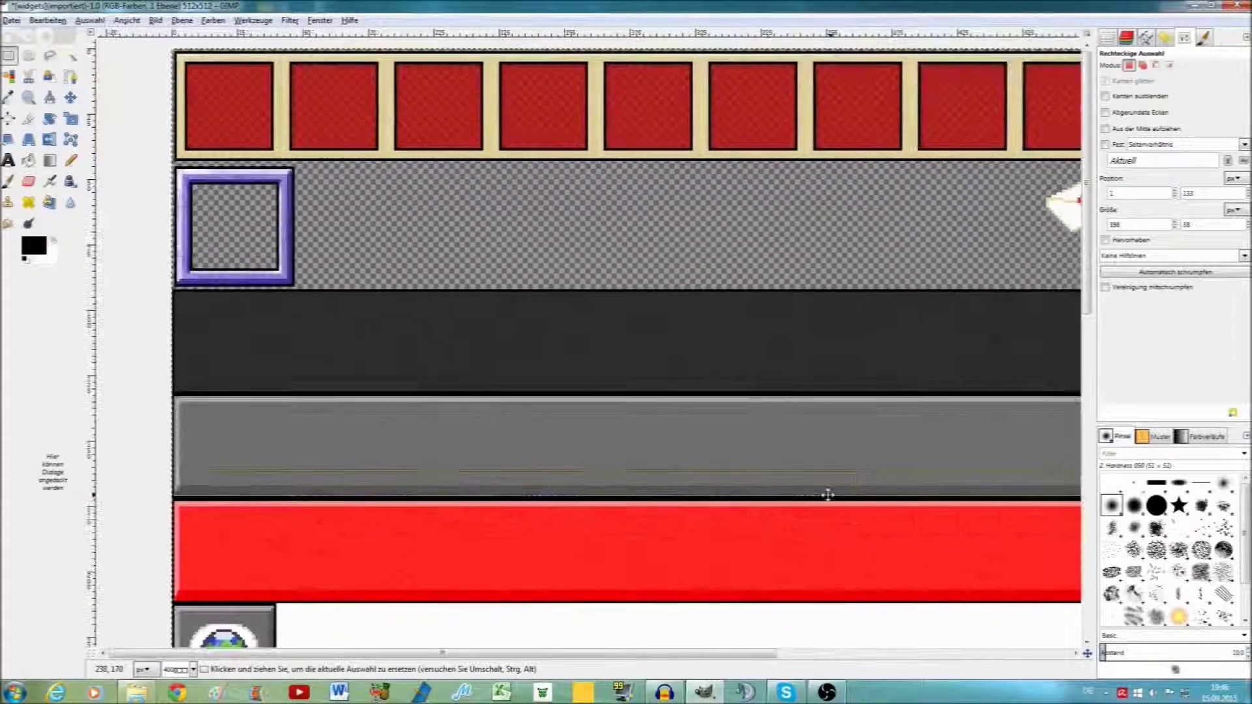
scroll(307, 469, up, 3)
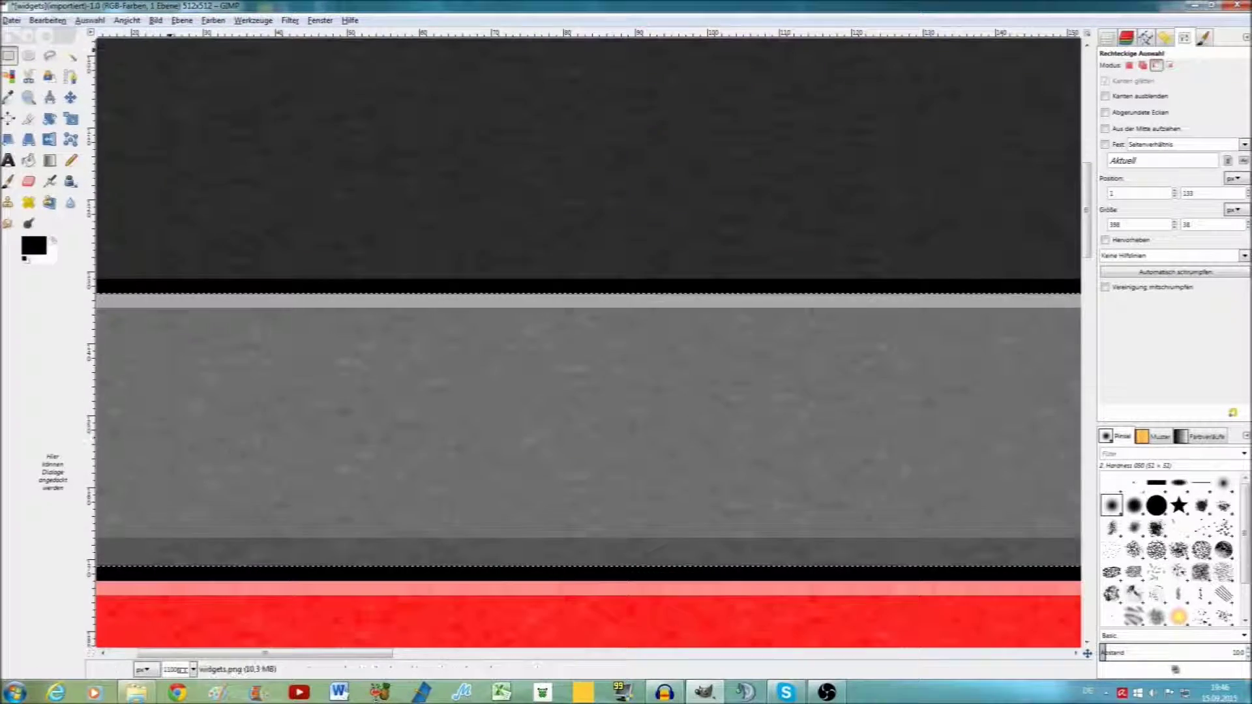
scroll(195, 65, down, 2)
scroll(196, 65, down, 2)
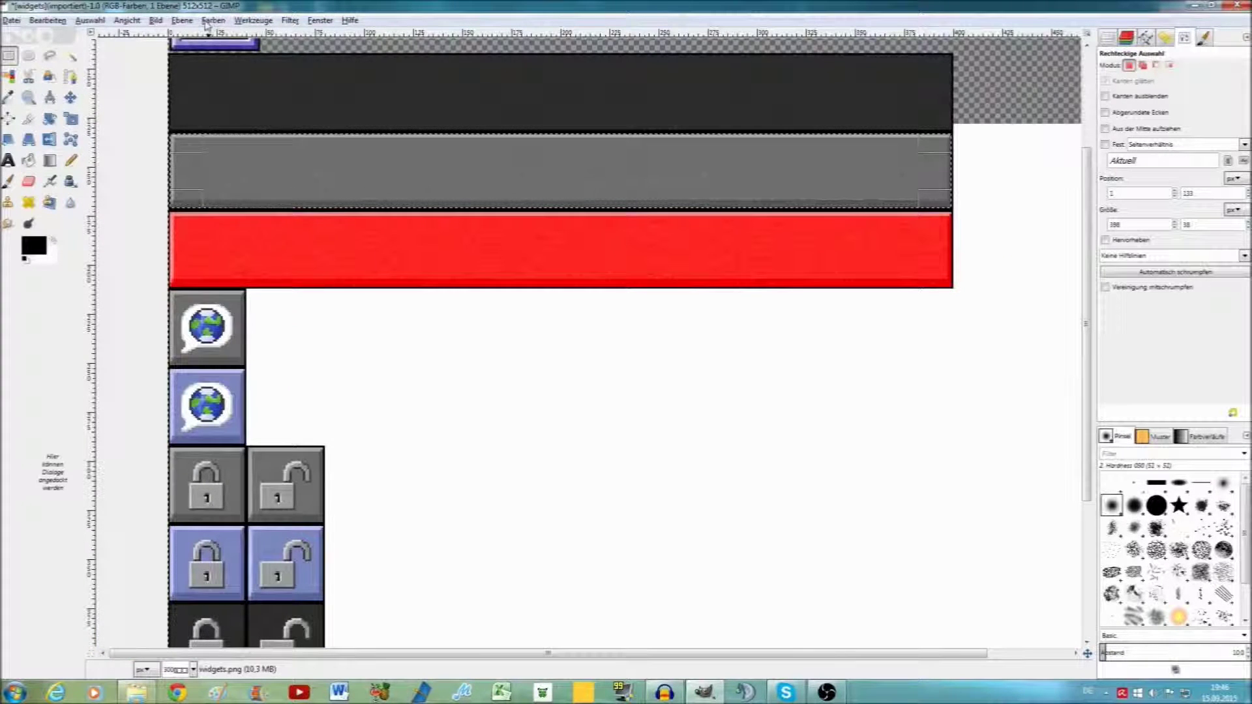
click(213, 21)
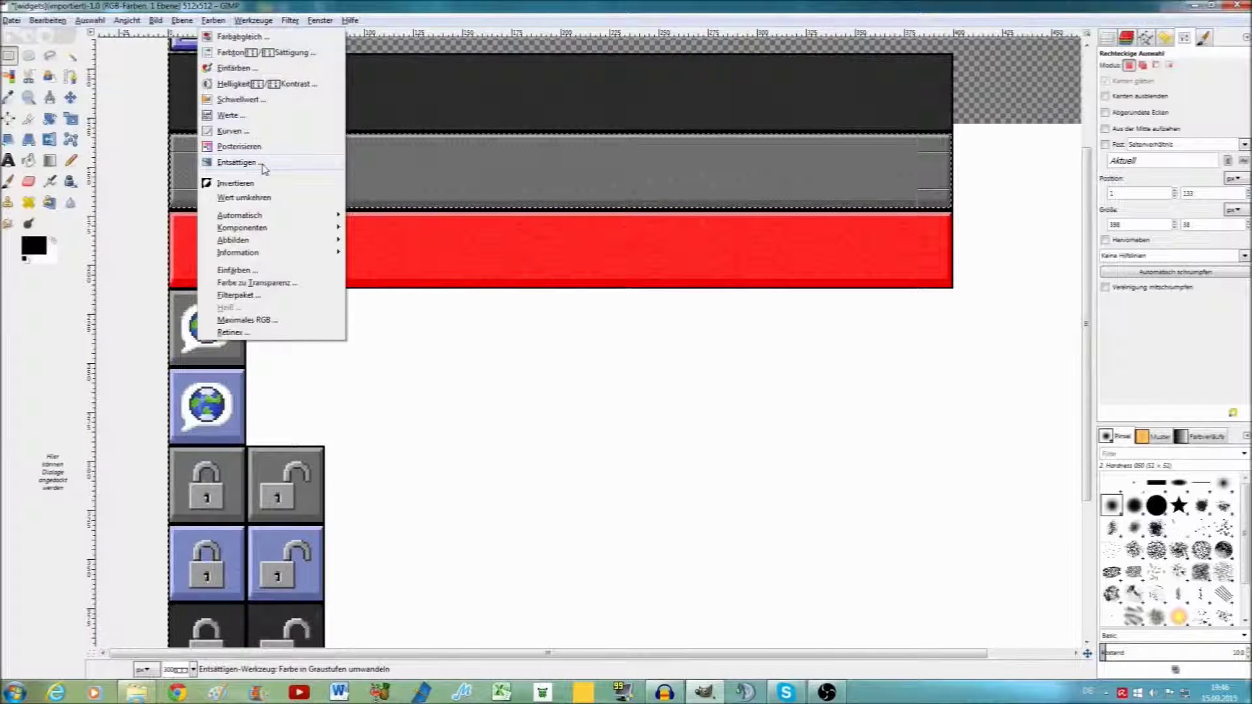
Try maximum contrast on the grey bar in Brightness-Contrast, then cancel it
click(264, 83)
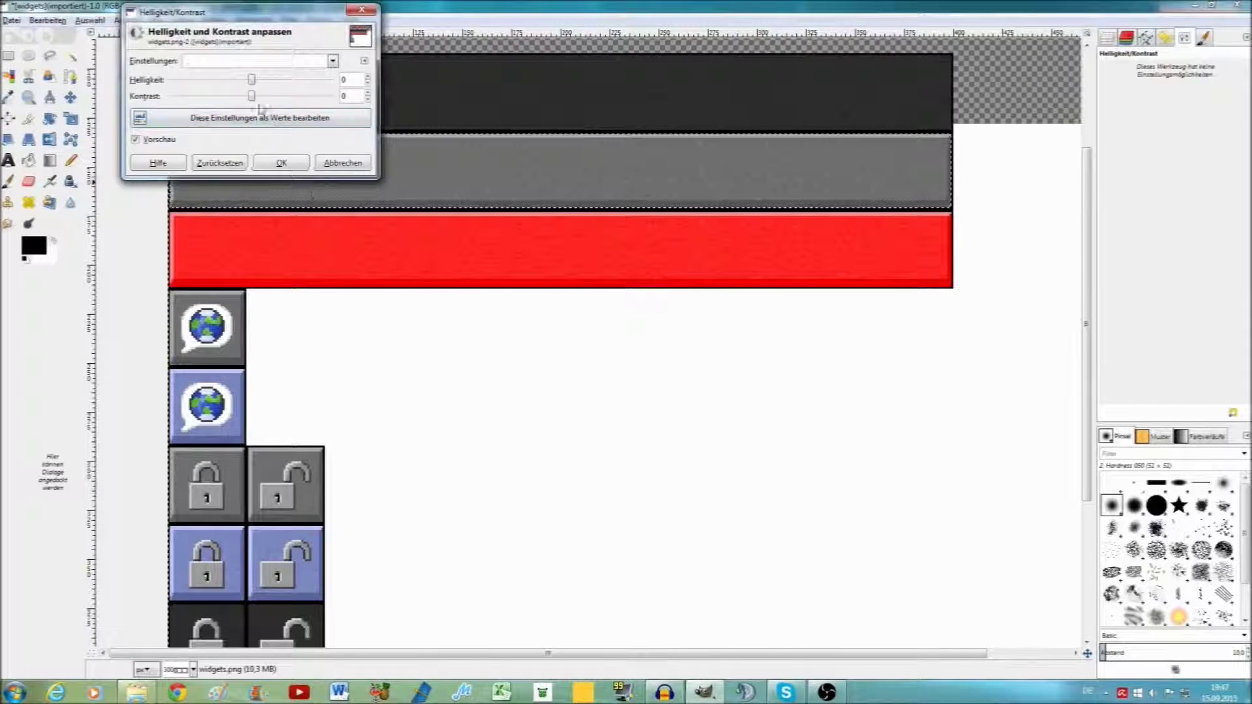
drag(254, 97, 425, 96)
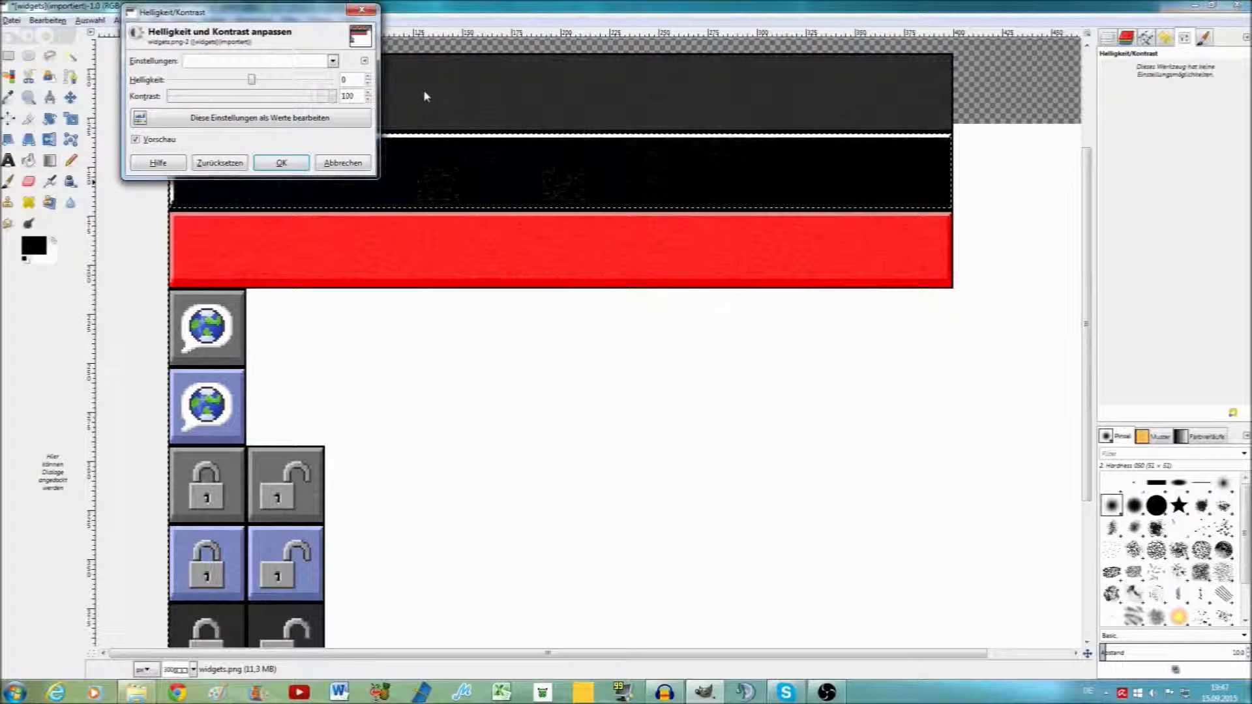
click(361, 10)
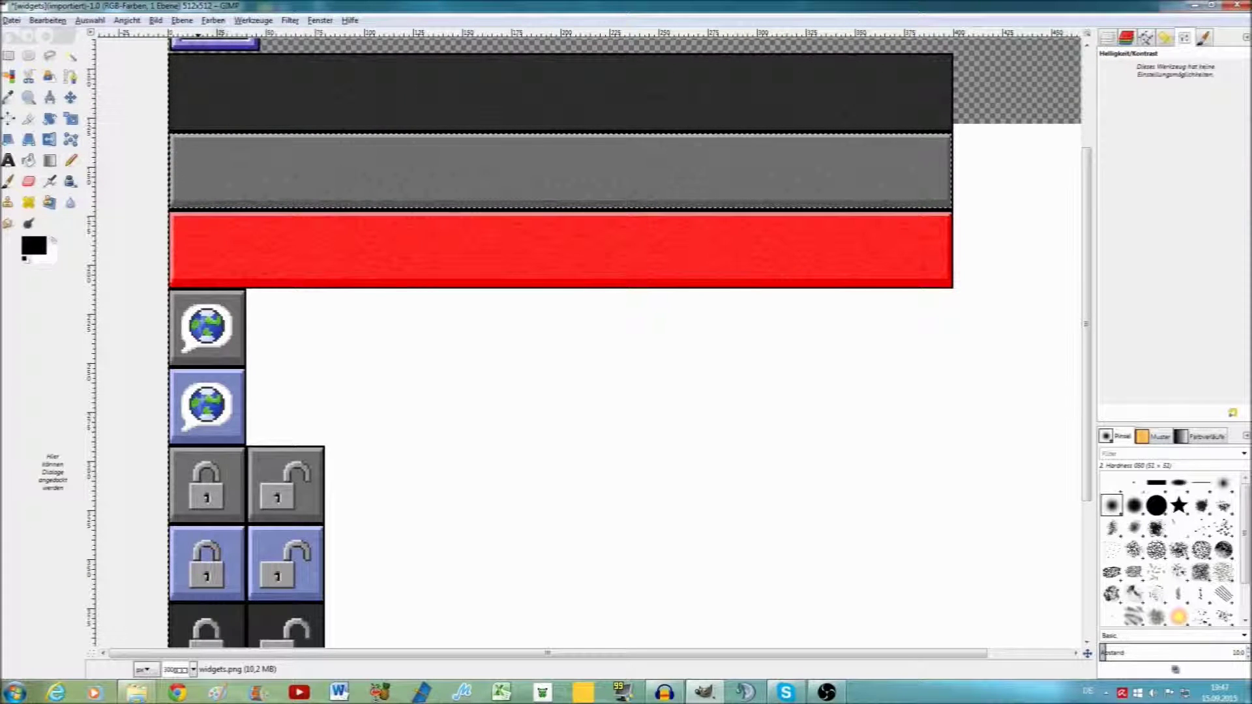
Colourize the grey bar blue with hue 217 and saturation 100
click(215, 21)
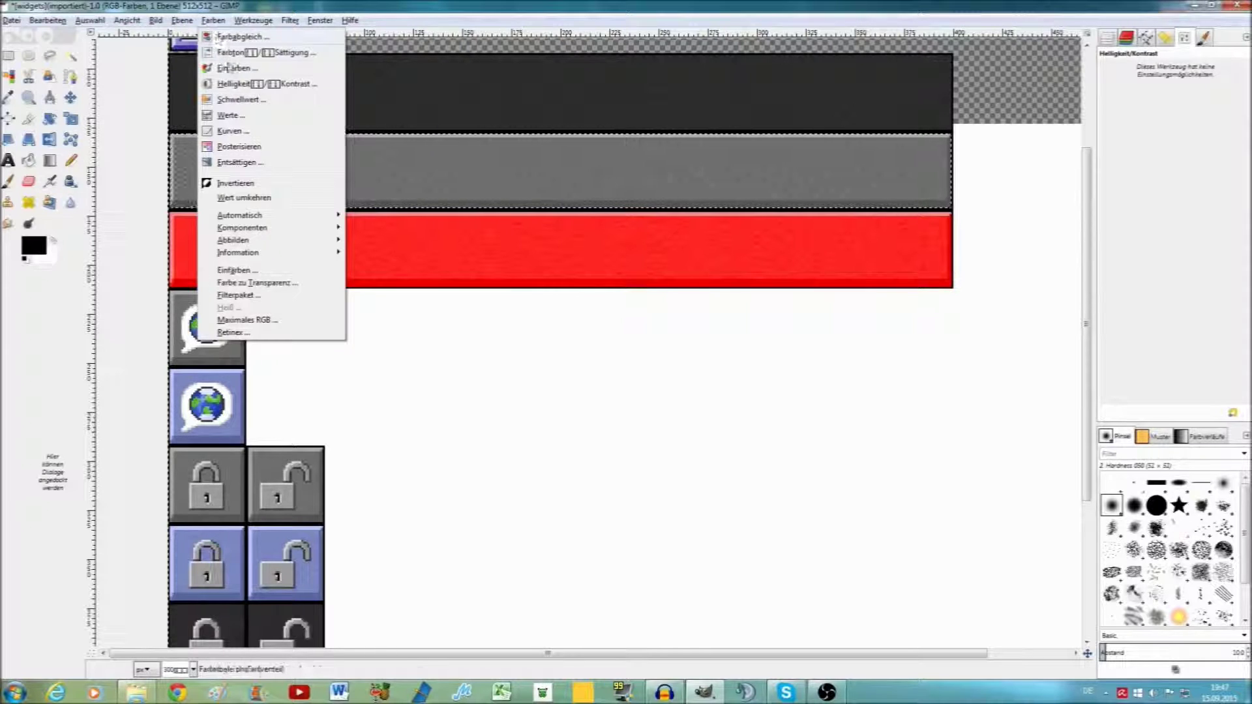
click(233, 68)
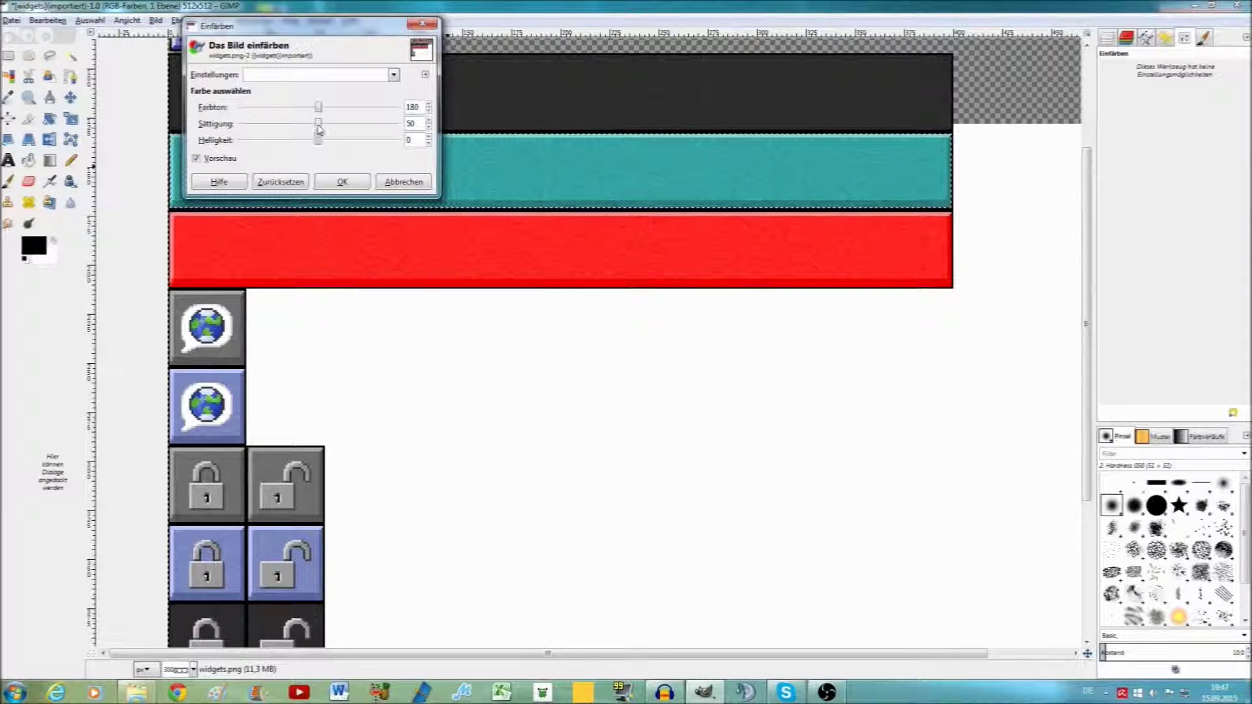
drag(322, 113, 454, 121)
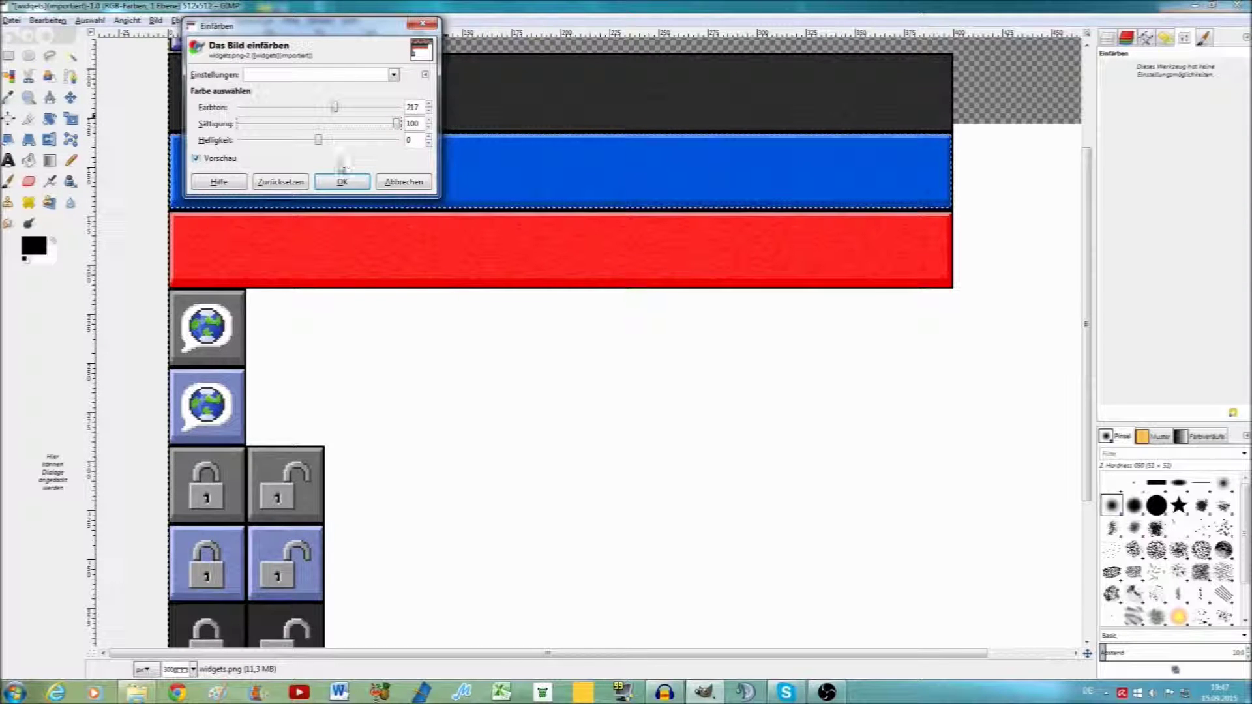
click(340, 181)
ctrl+scroll(541, 320, down, 3)
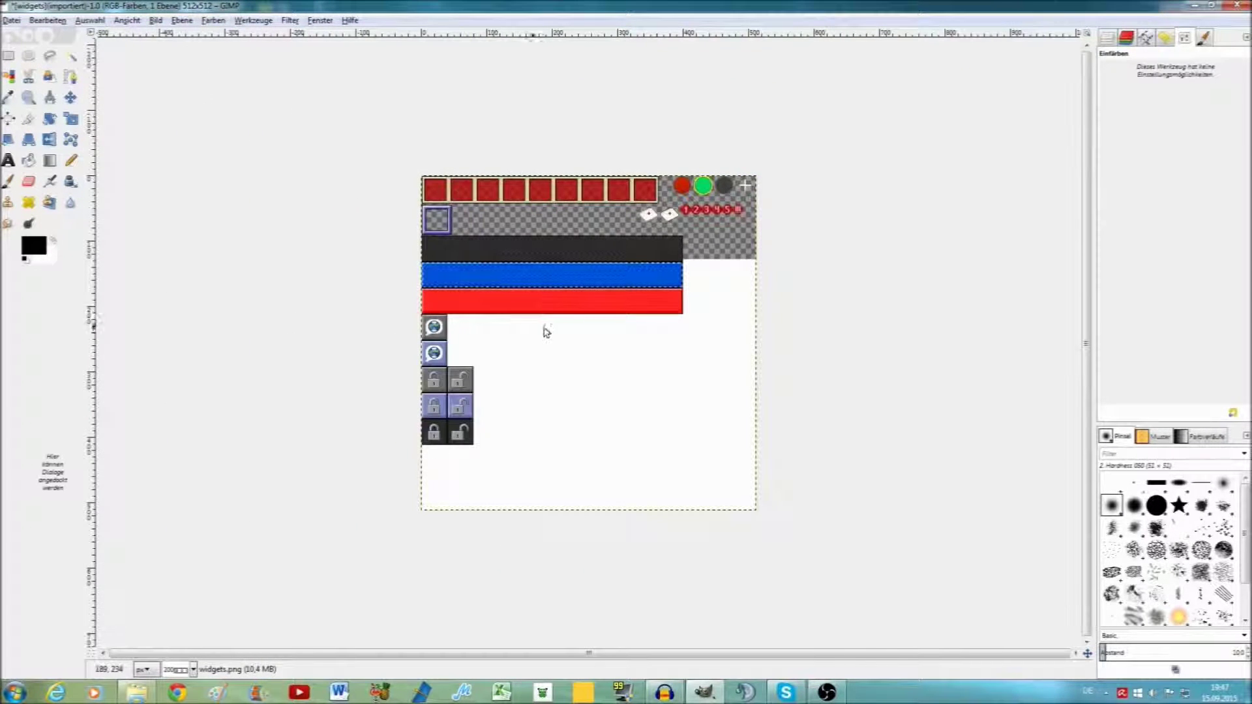
Overwrite widgets.png with the recoloured sheet using Datei > widgets.png überschreiben
ctrl+scroll(495, 326, up, 3)
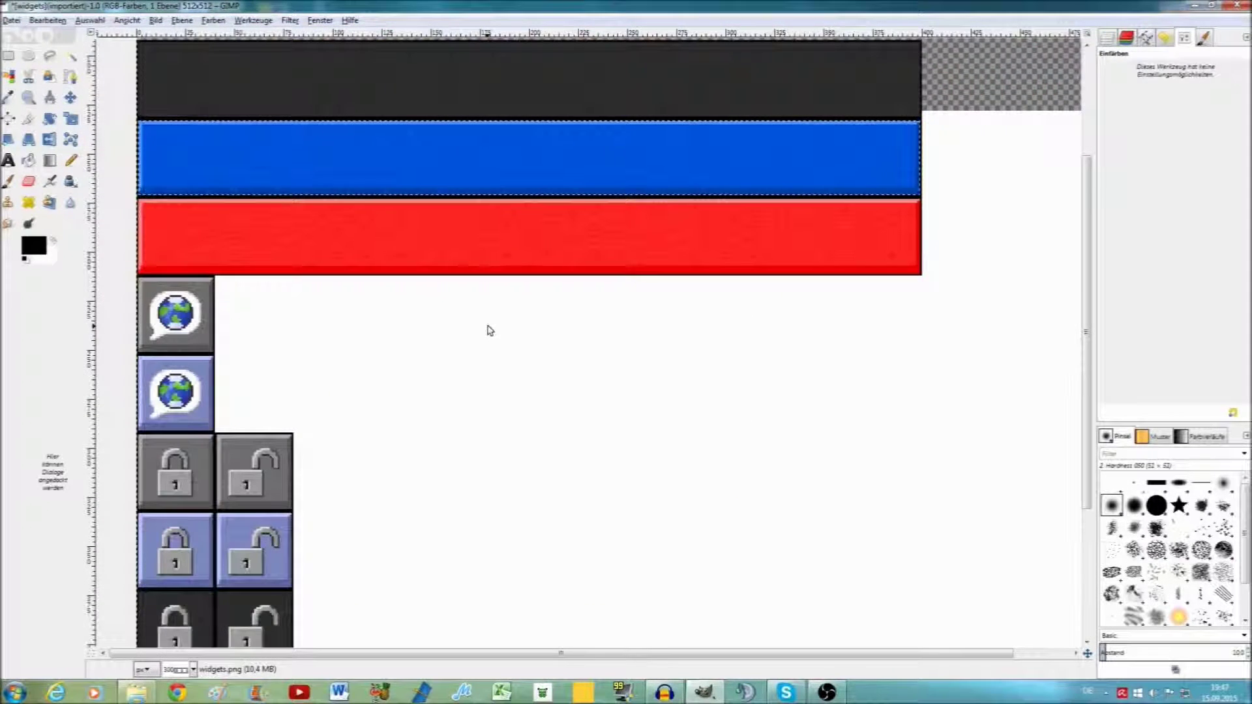
ctrl+scroll(452, 326, down, 3)
ctrl+scroll(410, 301, up, 1)
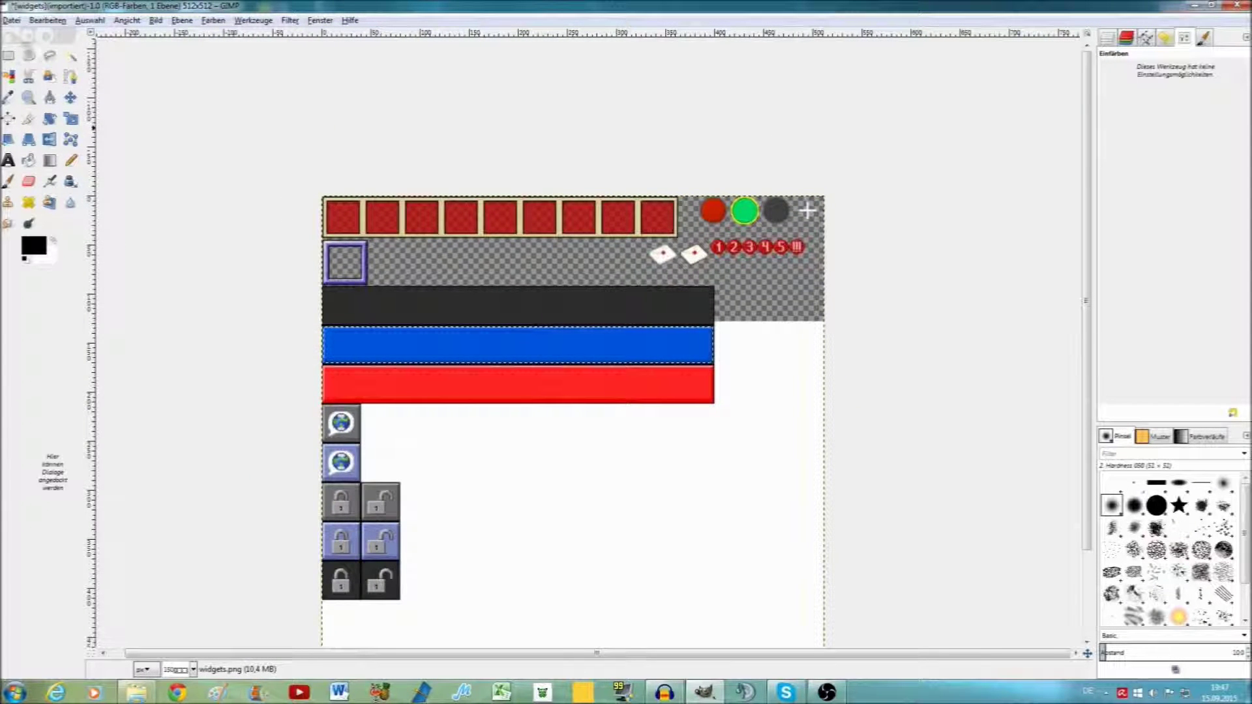
click(12, 20)
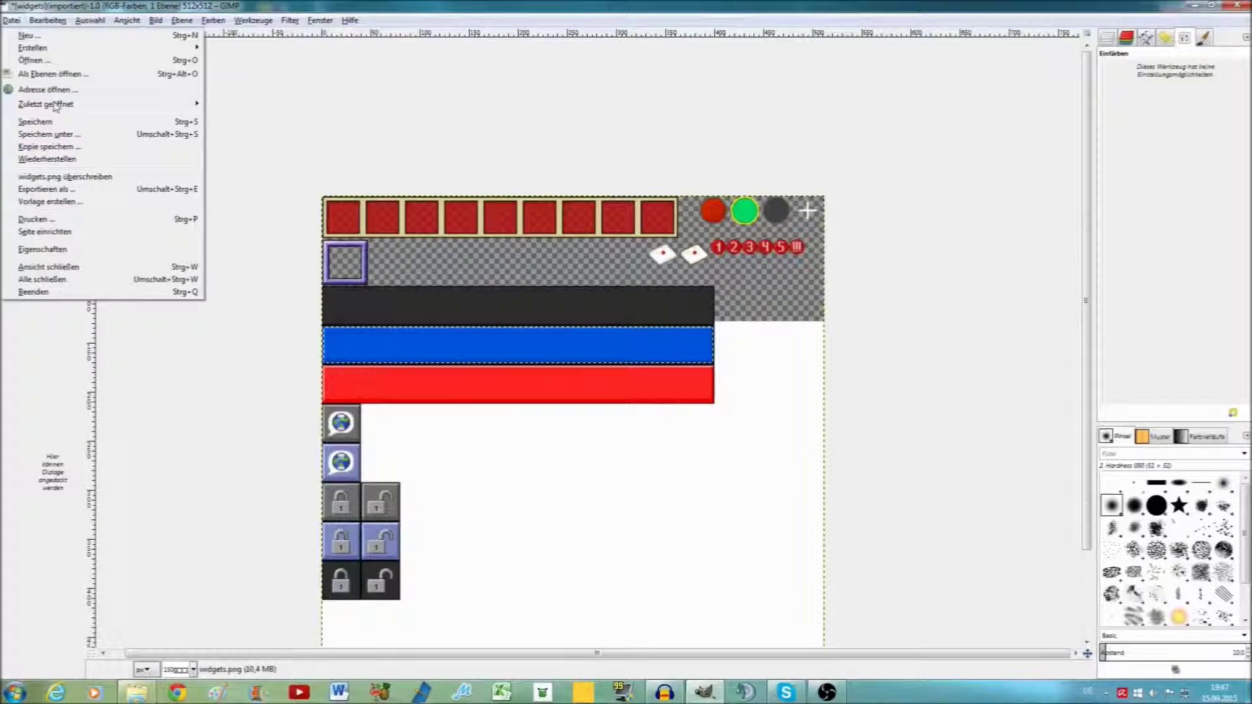
click(65, 177)
Cancel GIMP's quit warning, browse the Meine Filme and YouTube libraries, then show the desktop
click(1239, 5)
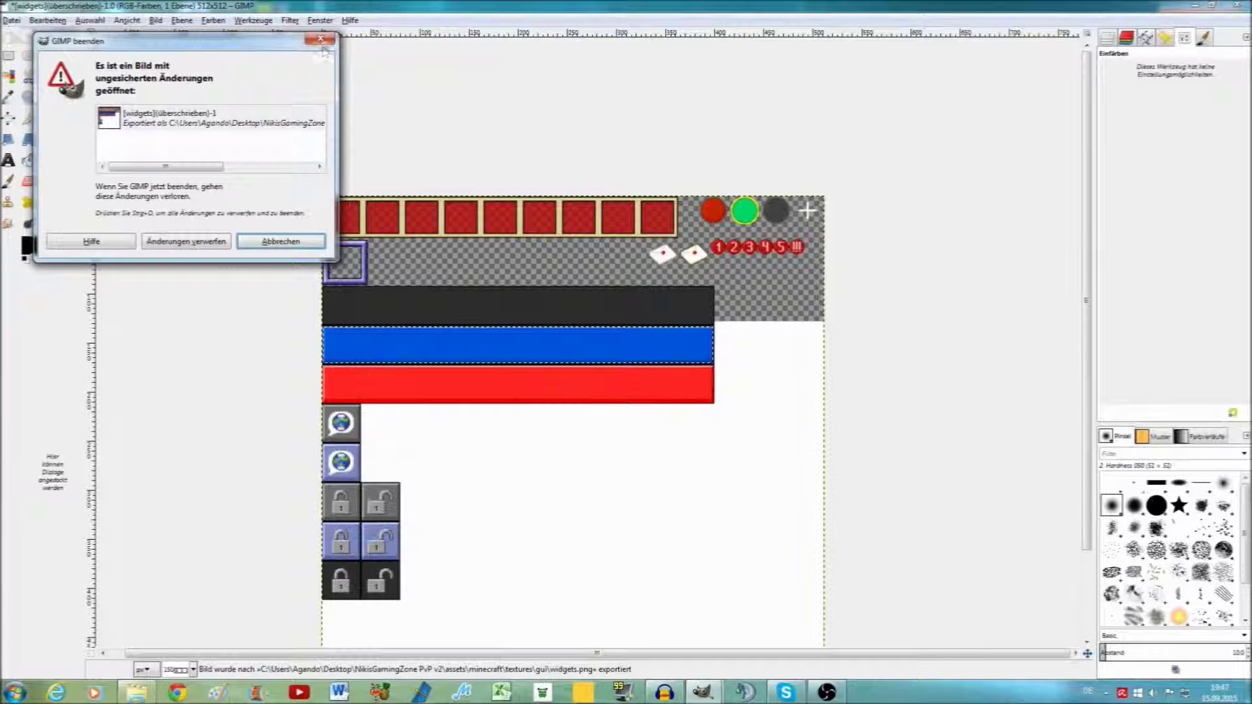
click(183, 242)
click(58, 193)
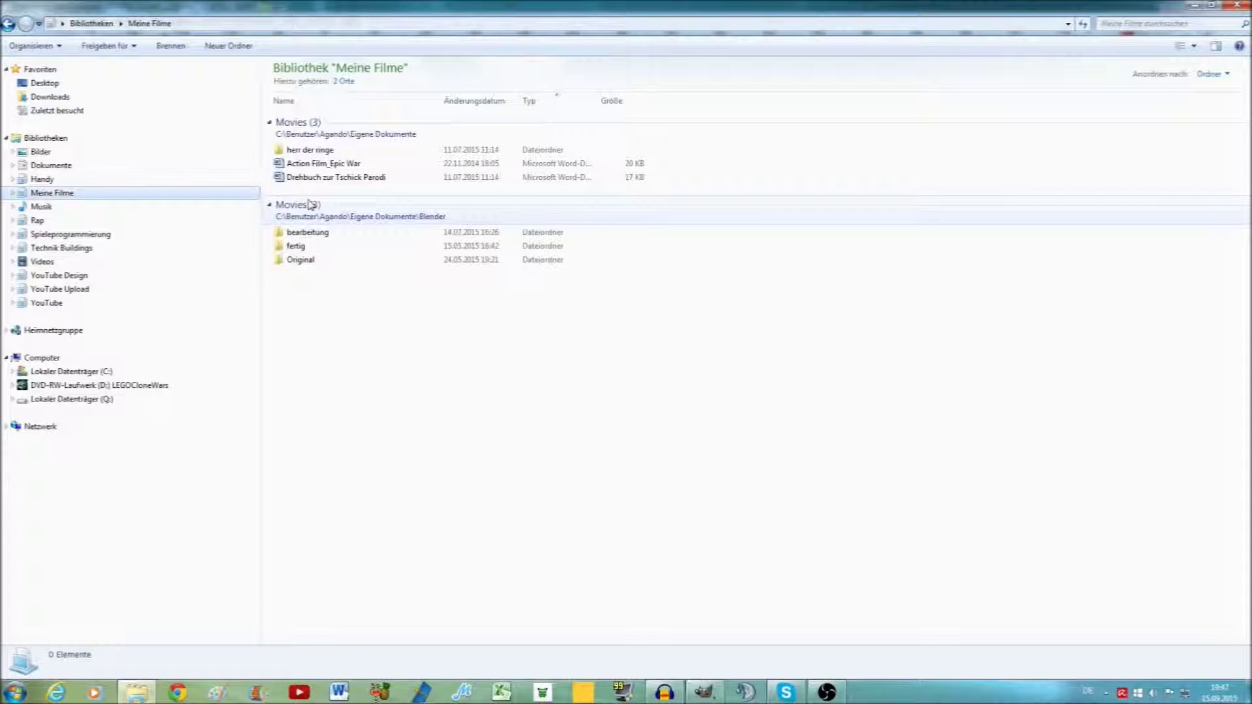
click(71, 303)
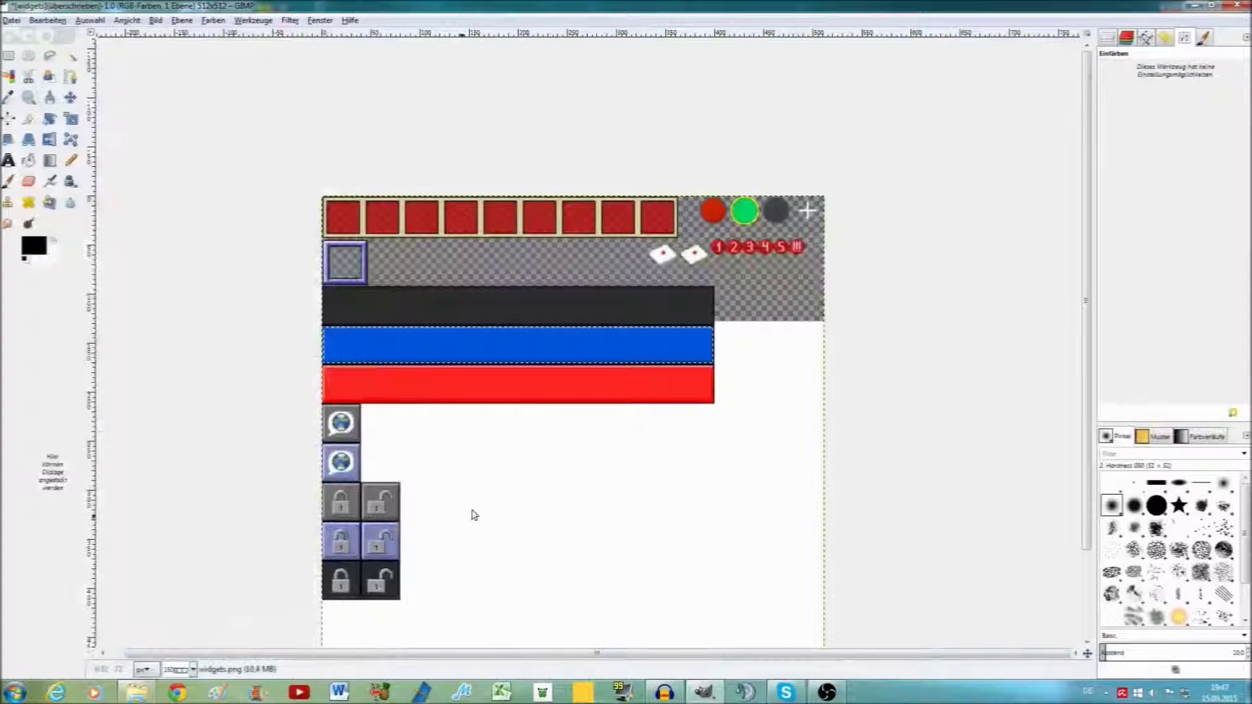
right_click(136, 693)
click(150, 660)
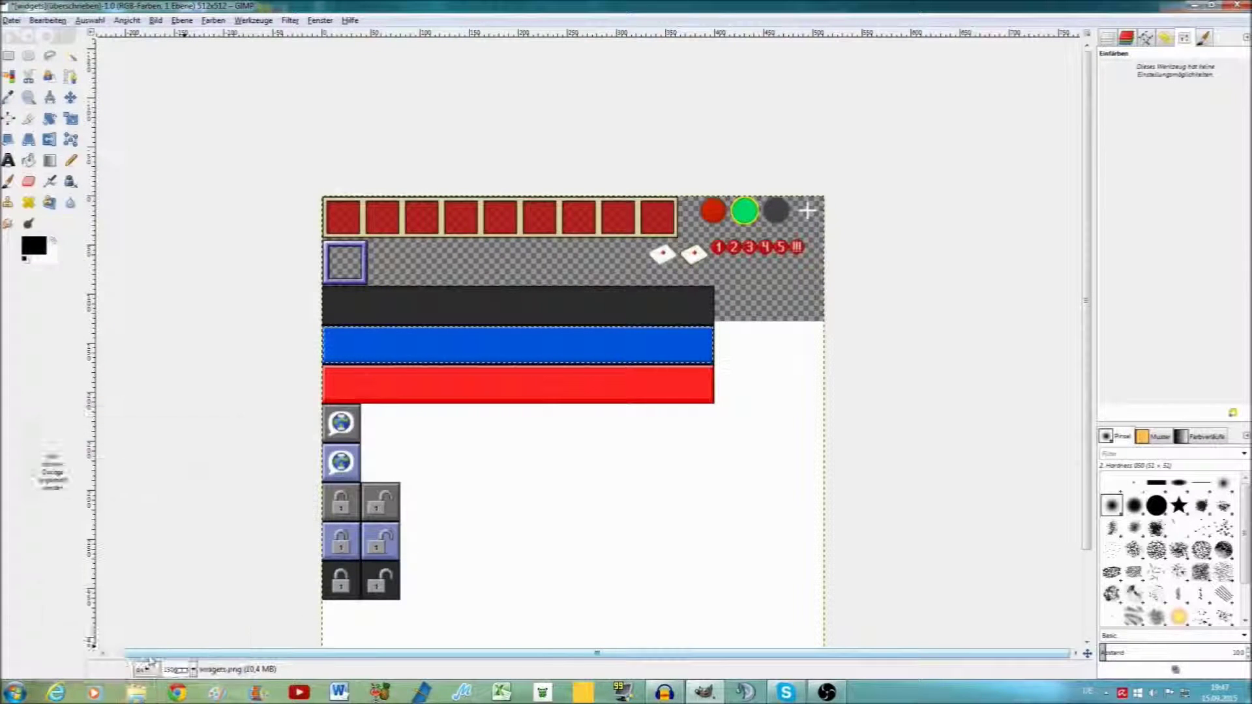
key(super)
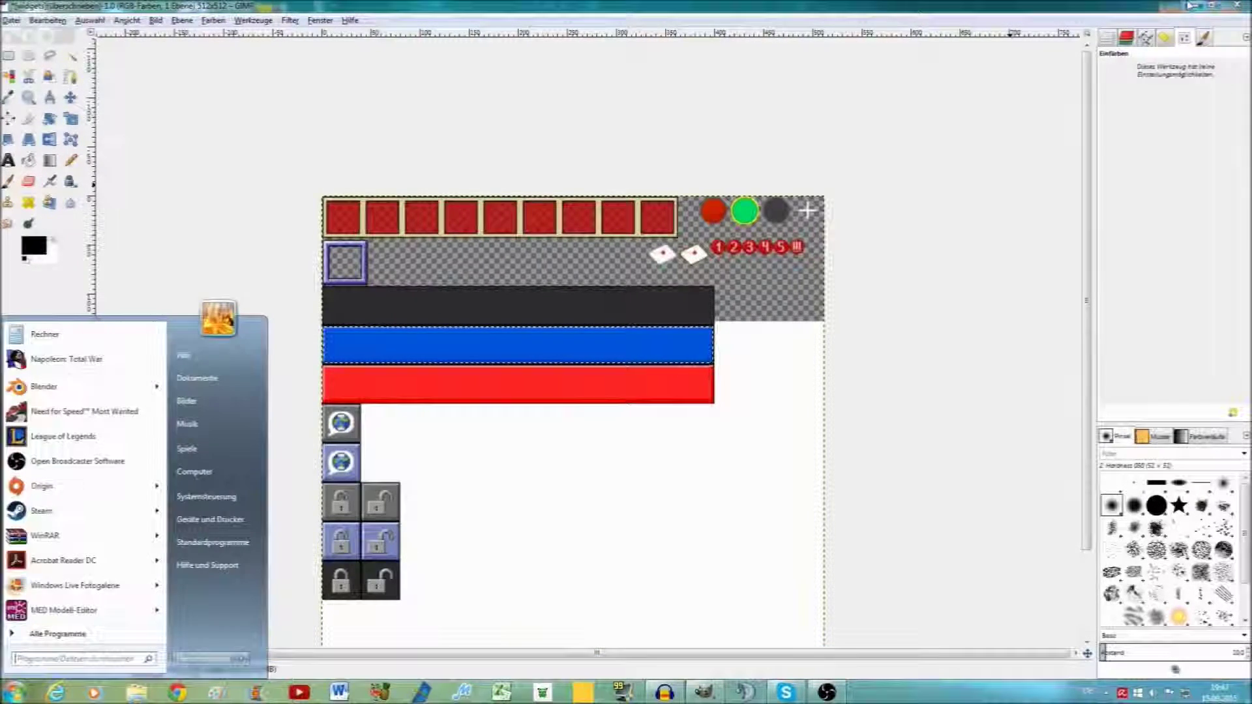
key(super+d)
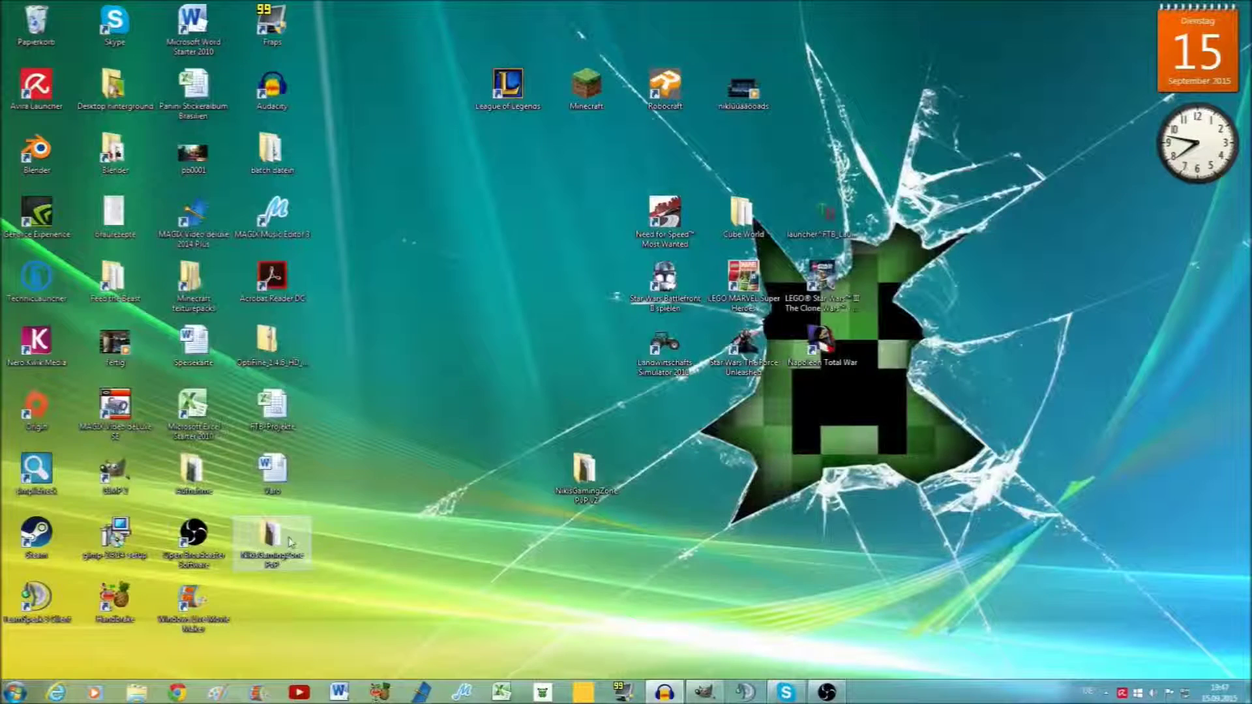
Browse NikisGamingZone PvP v2 > assets > minecraft > textures > gui and open widgets.png
double_click(585, 472)
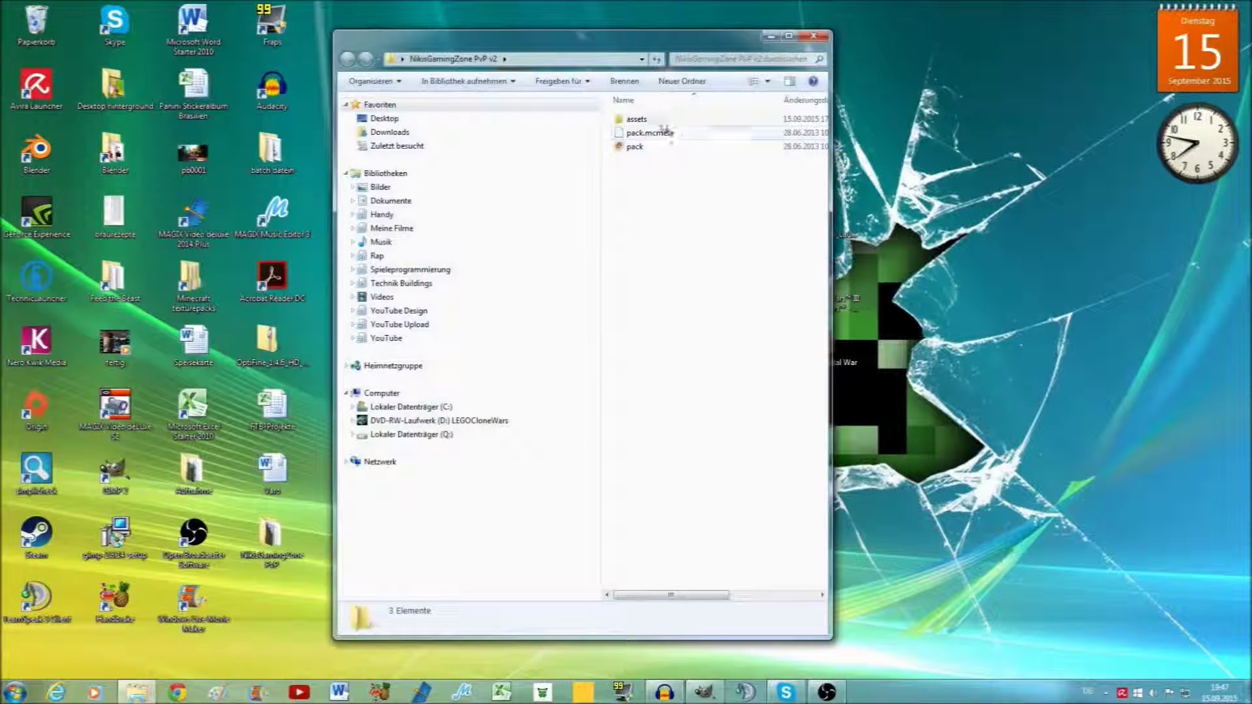
double_click(659, 120)
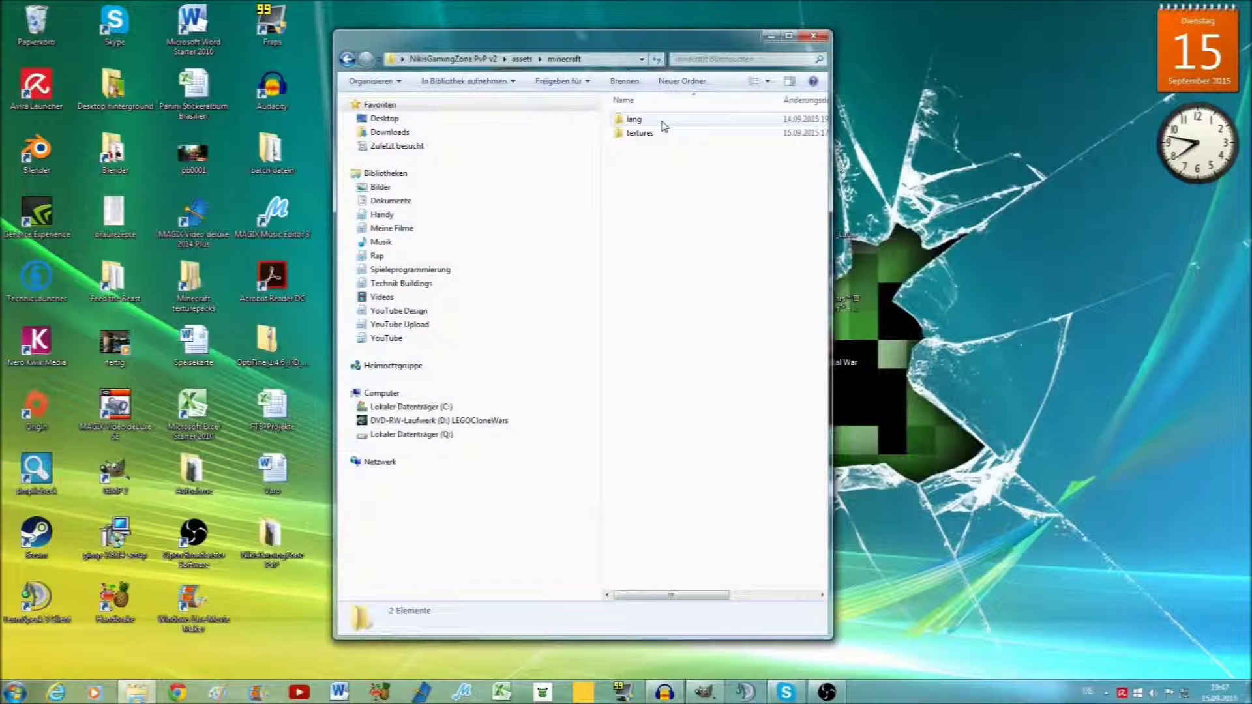
double_click(658, 133)
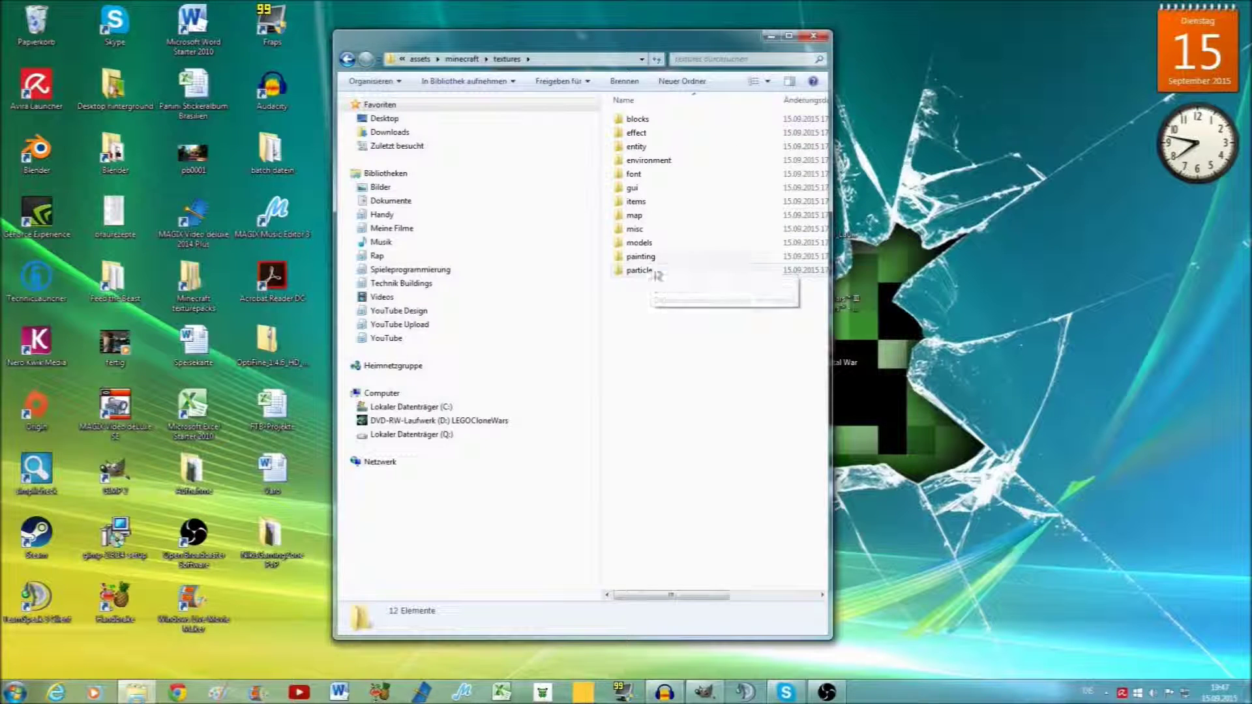
double_click(660, 192)
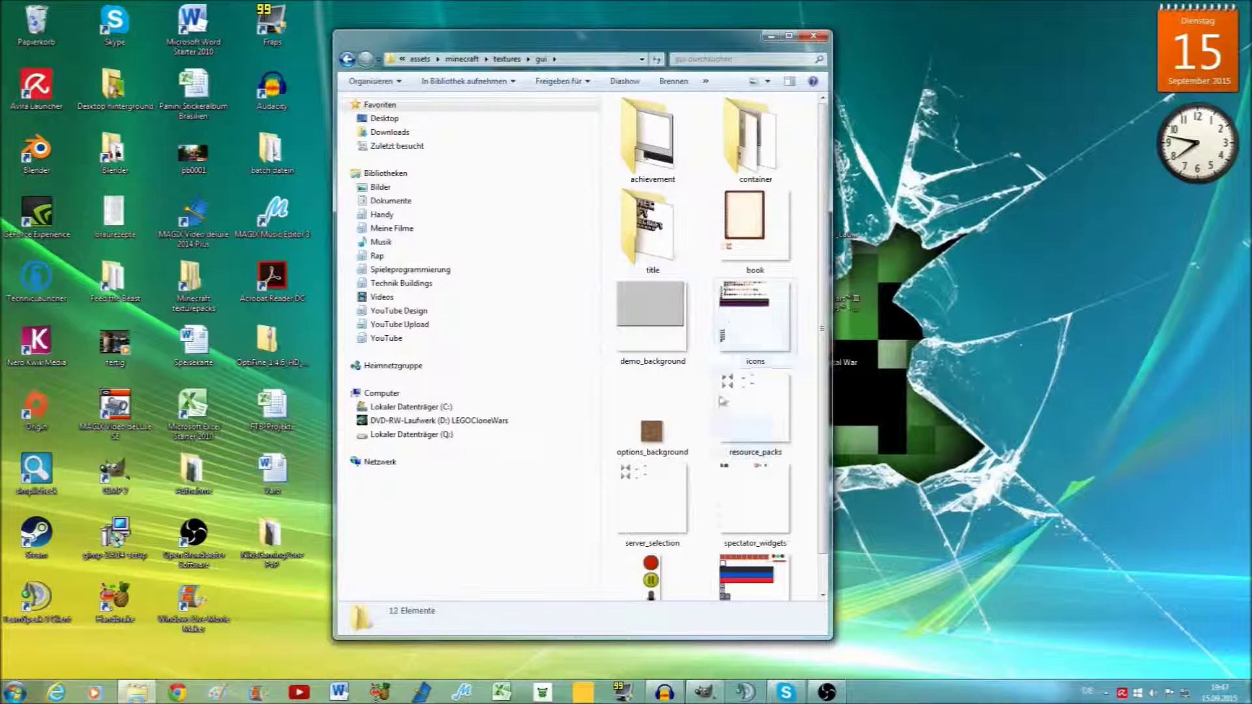
double_click(746, 573)
Close the Photo Gallery preview and export the image over widgets.png again from GIMP
scroll(598, 276, up, 2)
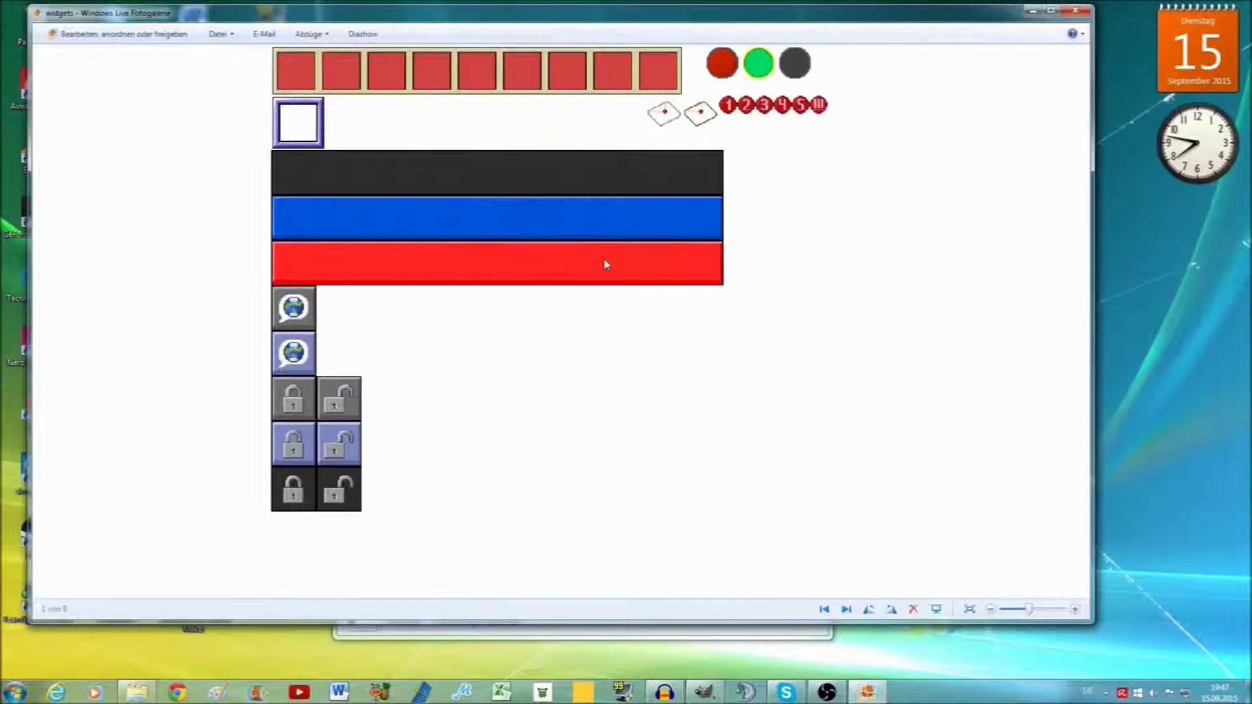
click(1076, 10)
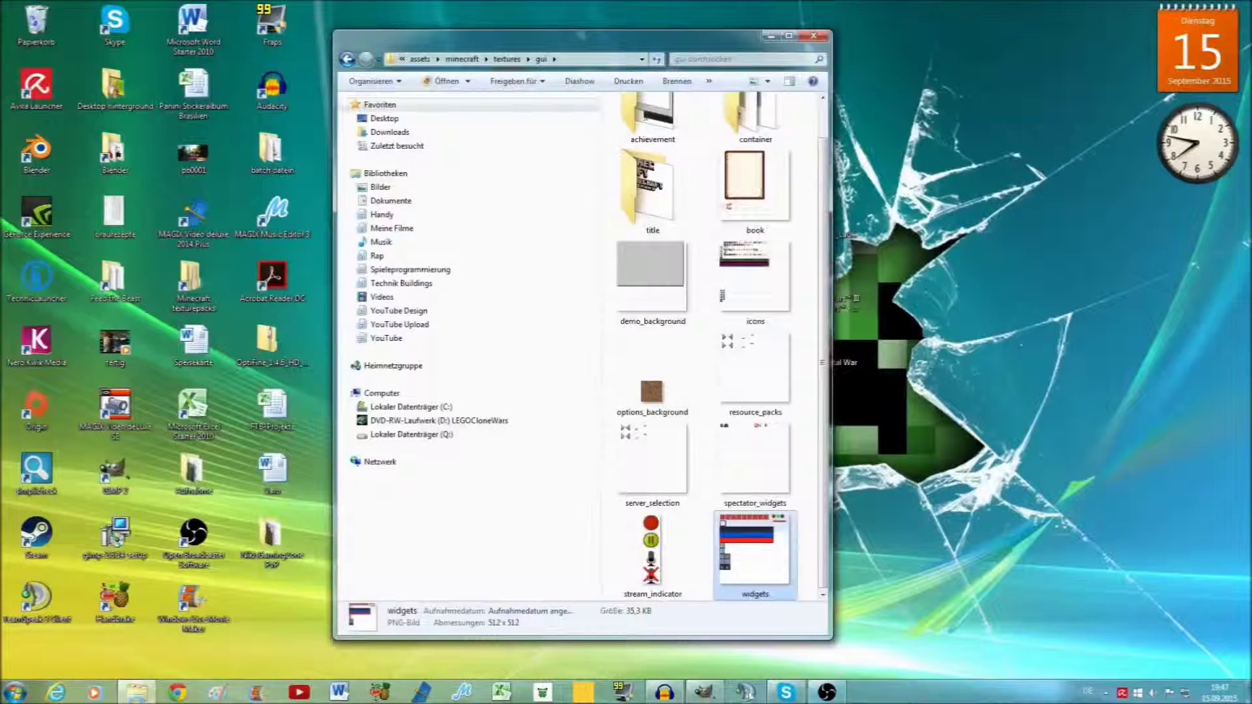
click(705, 691)
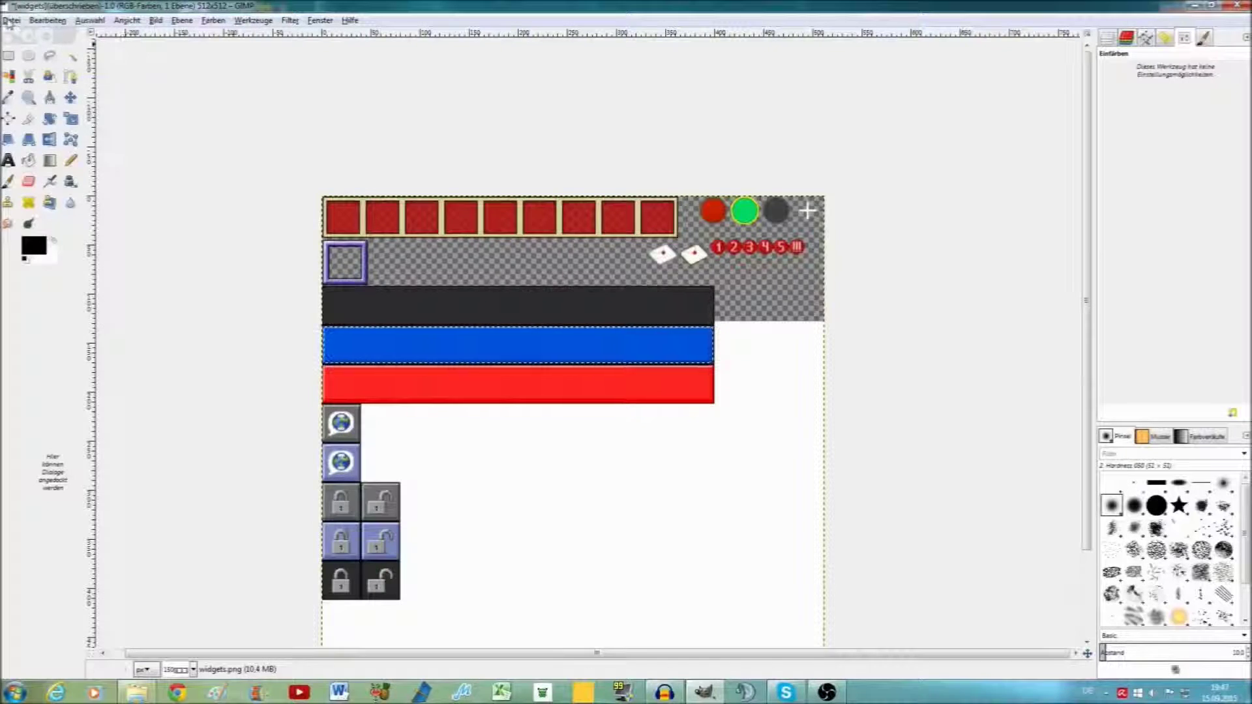
click(11, 20)
click(65, 177)
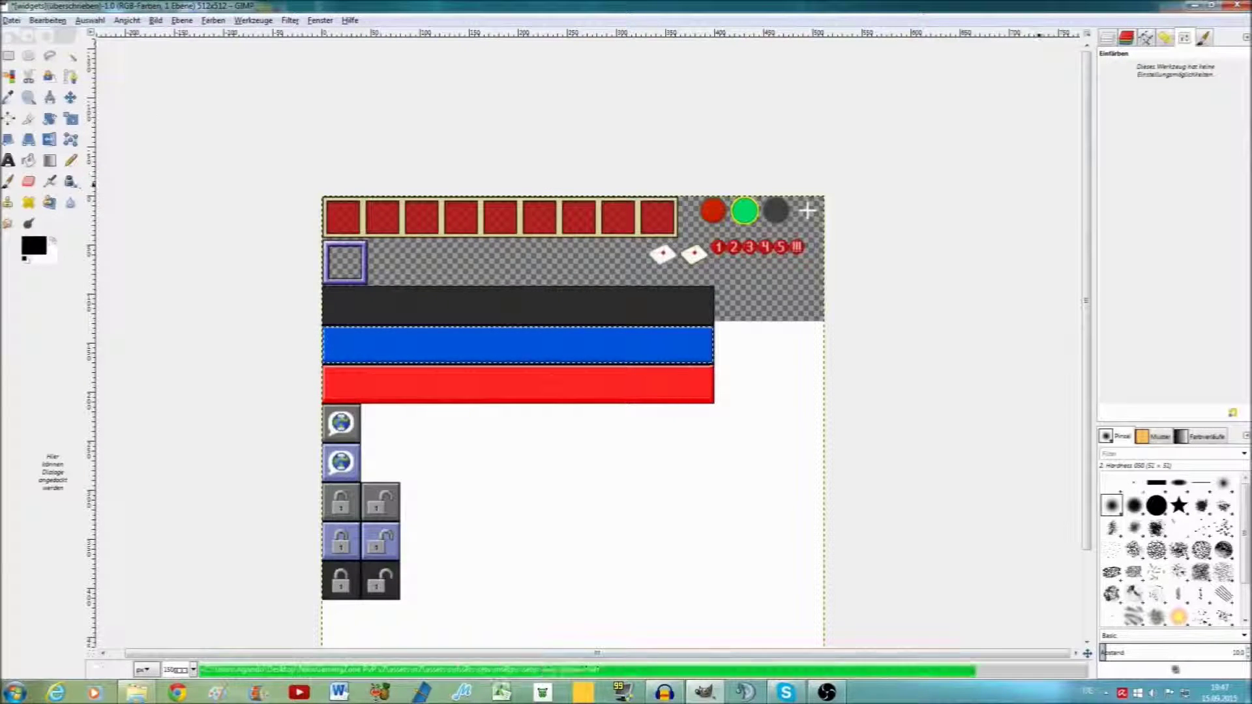
Quit GIMP discarding unsaved changes and close the gui folder window
click(1235, 6)
click(234, 290)
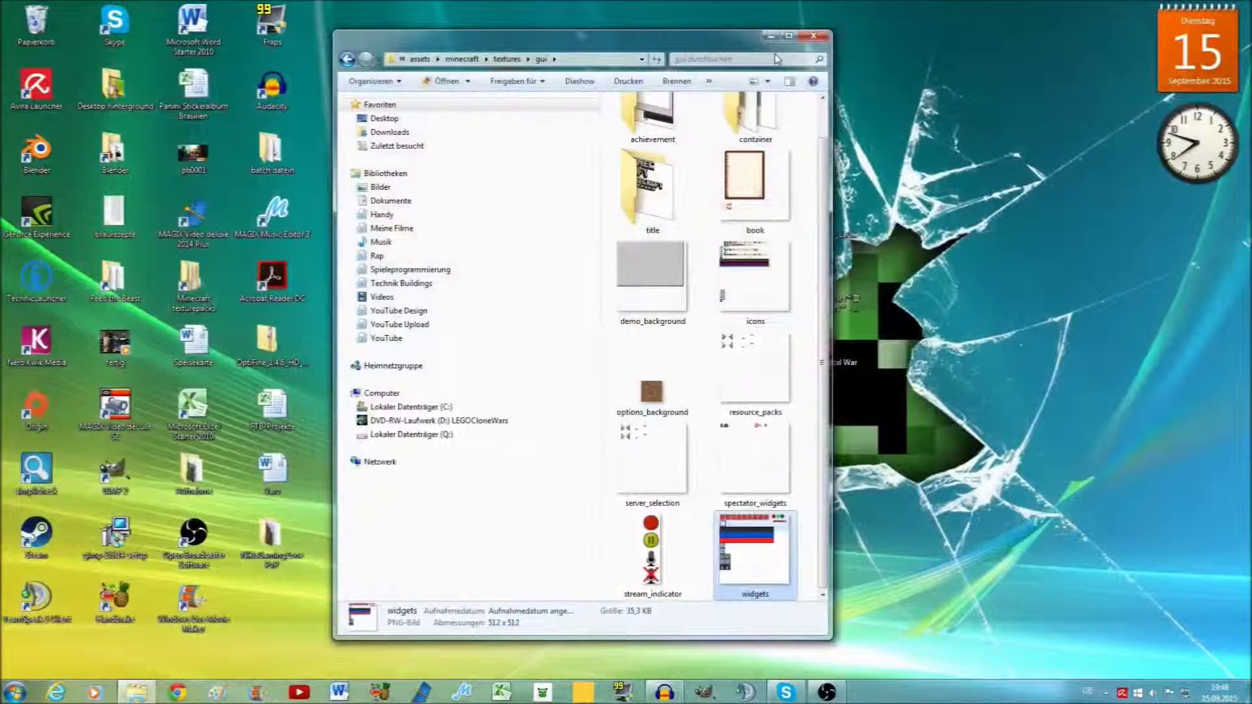
click(813, 37)
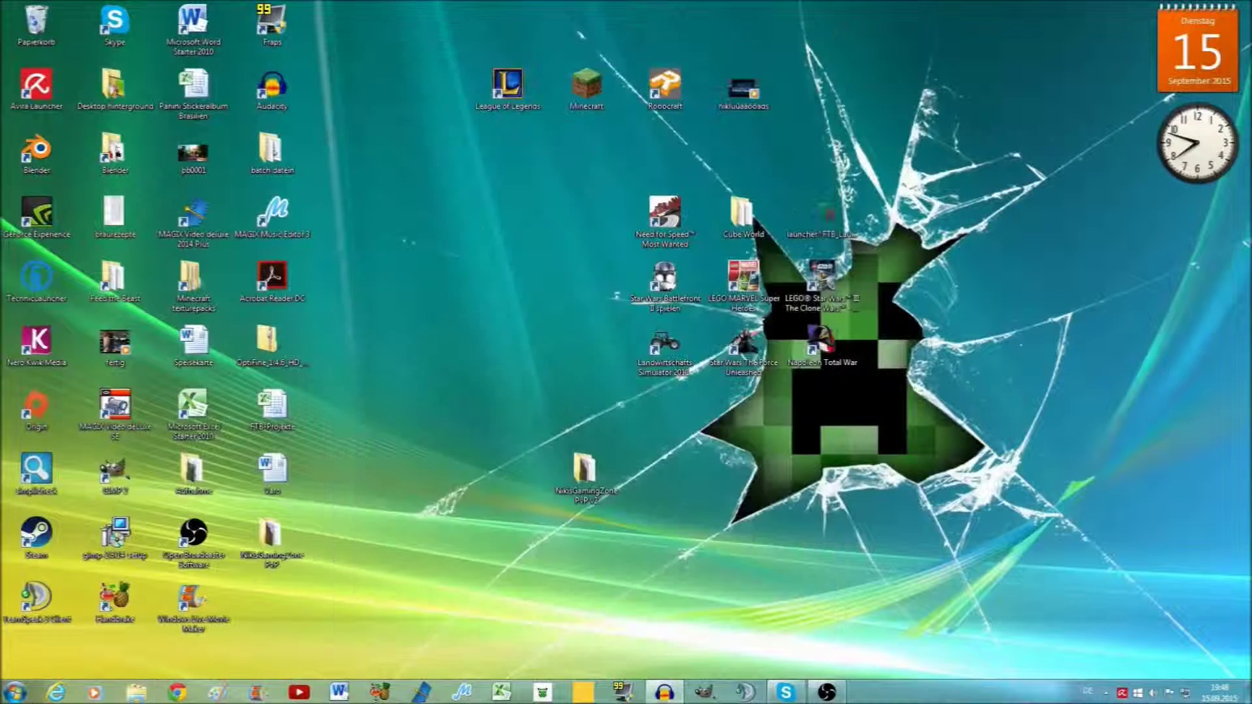